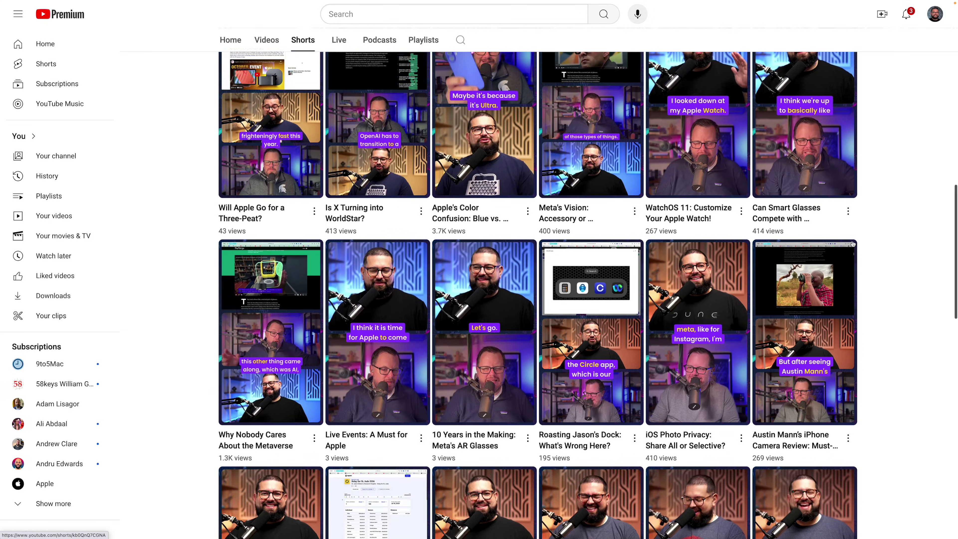
scroll(853, 244, "down", 7)
scroll(853, 245, "down", 5)
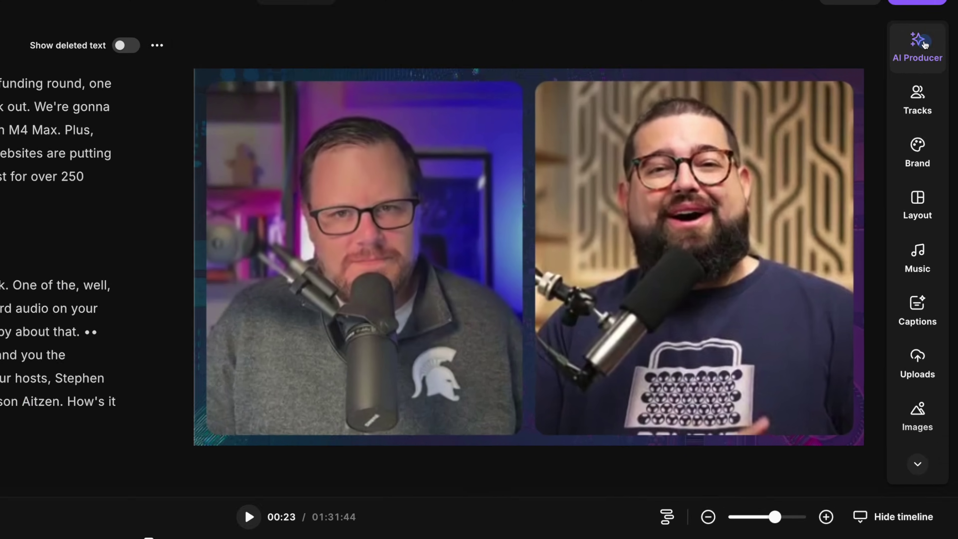
left_click(924, 43)
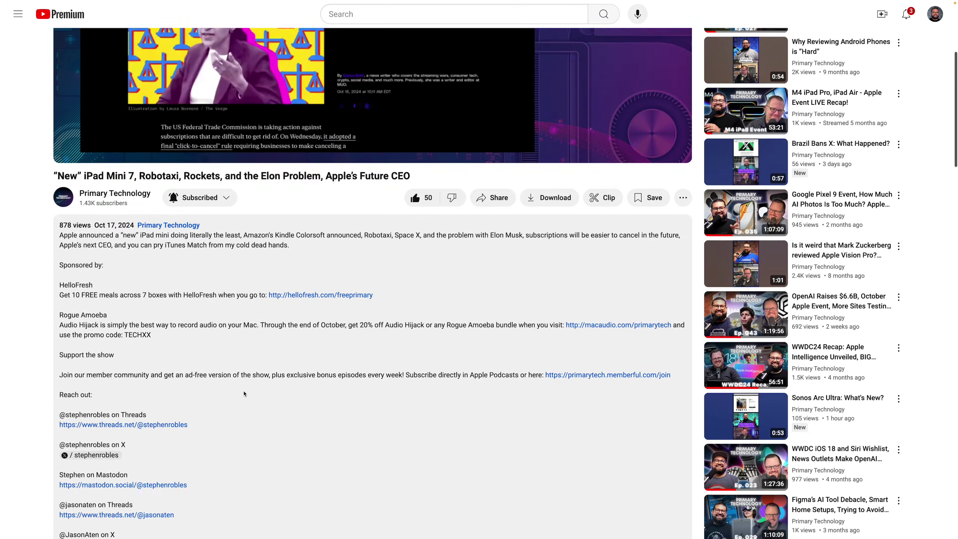
scroll(163, 436, "down", 10)
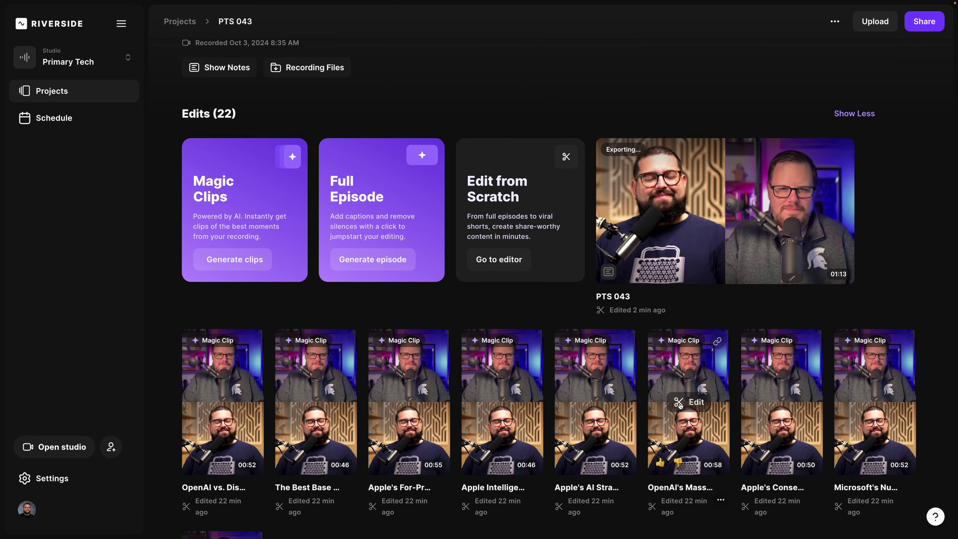
scroll(683, 405, "down", 4)
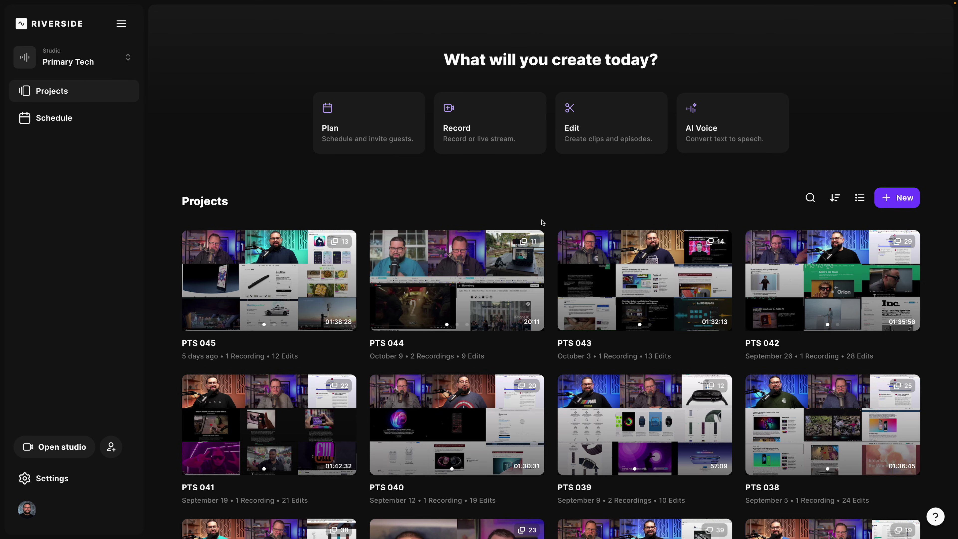
- Start a new recording session and join the Primary Tech studio as host, using headphones
scroll(543, 223, "down", 3)
scroll(573, 300, "up", 3)
left_click(456, 141)
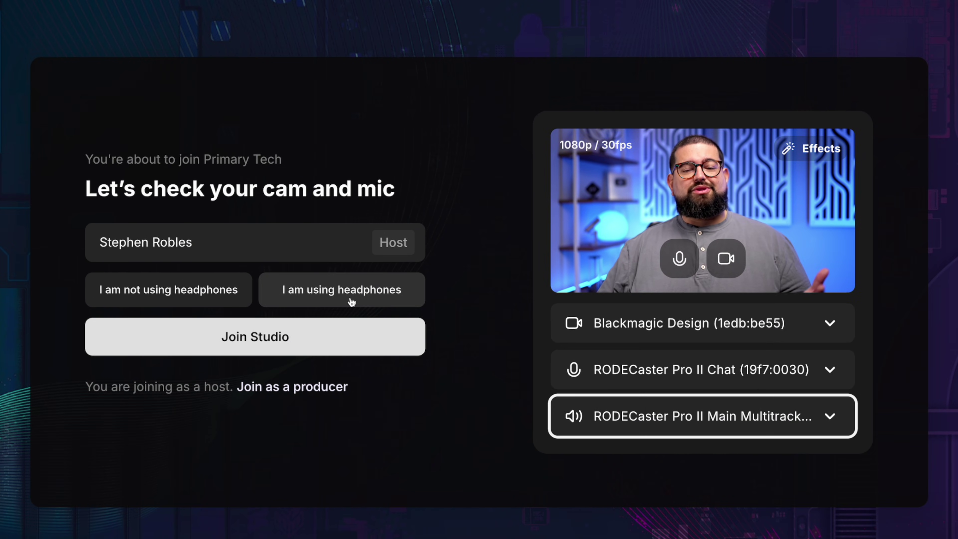
left_click(352, 302)
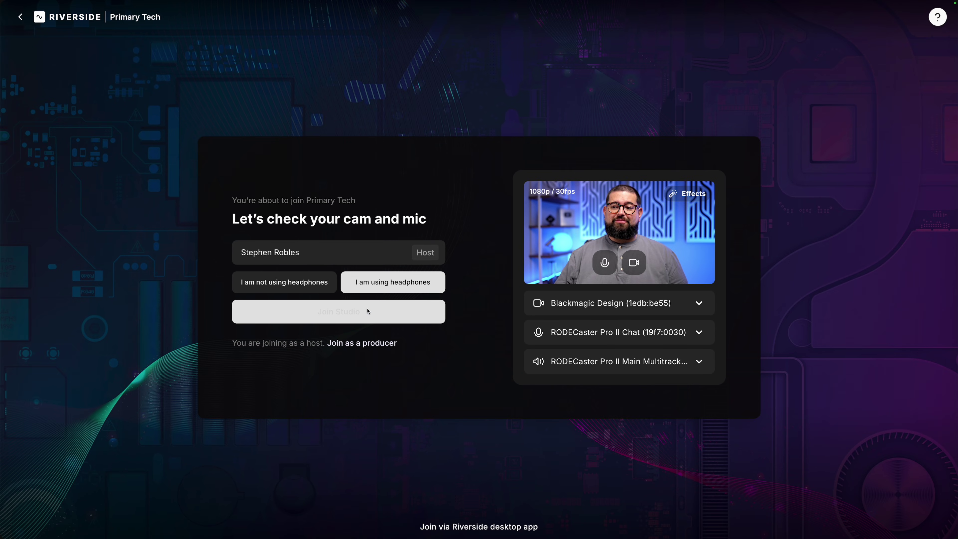
left_click(369, 311)
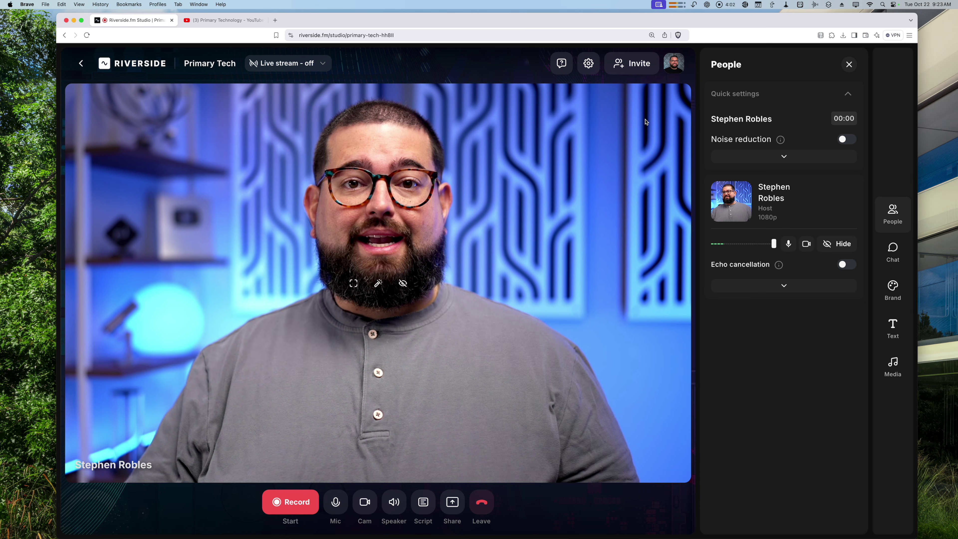
- Copy the guest invite link for the studio and close the invitation dialog
left_click(626, 63)
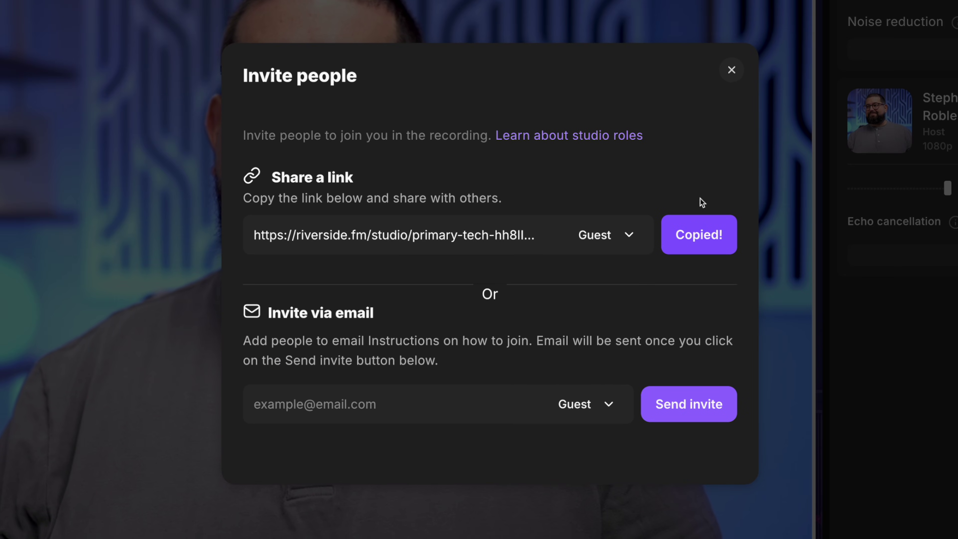
left_click(732, 69)
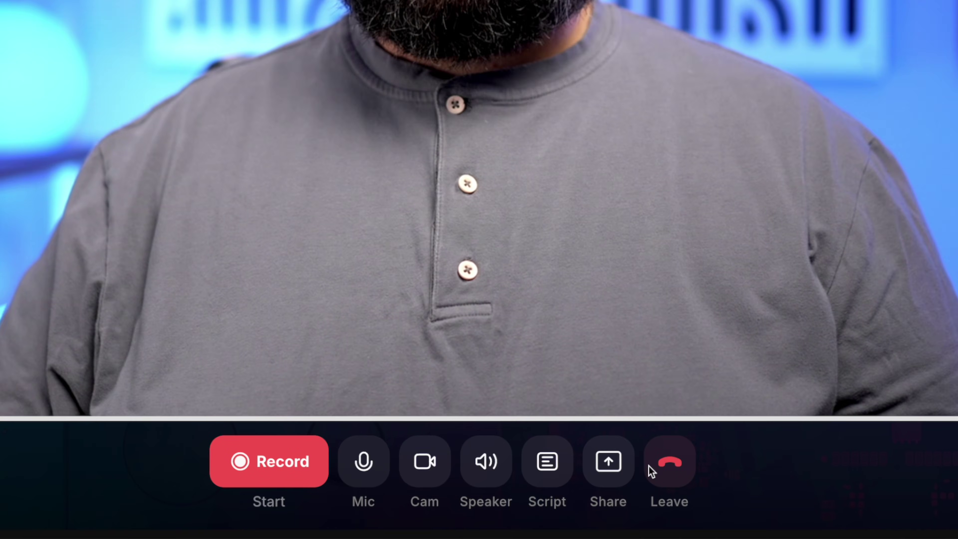
- Share the PTS 045 browser window with the iPad mini page in the studio, and stop the screen share
left_click(603, 469)
left_click(535, 283)
left_click(483, 78)
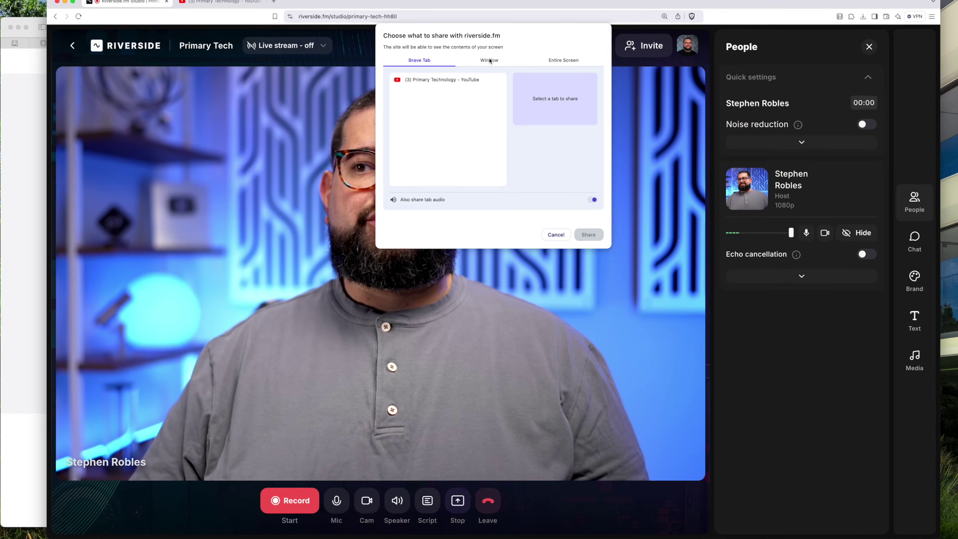
left_click(487, 115)
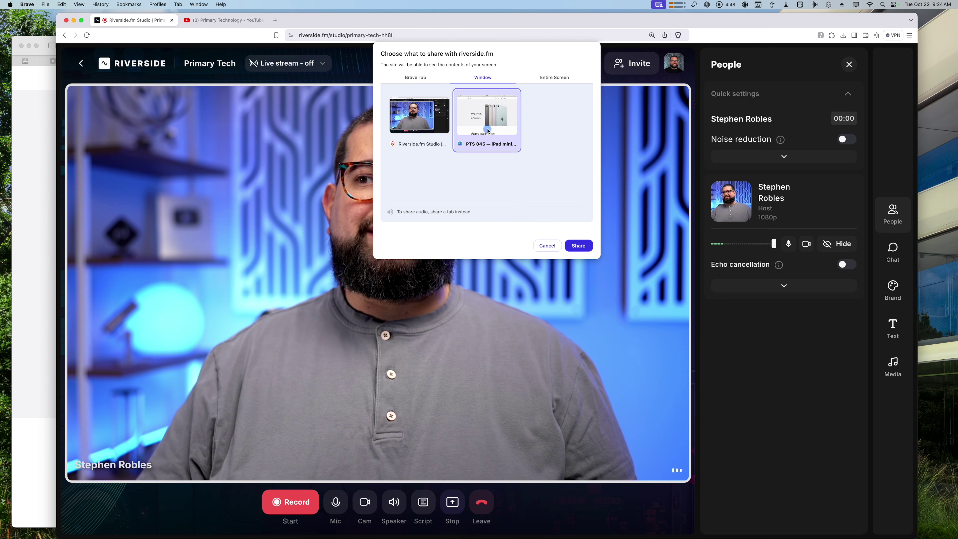
left_click(578, 246)
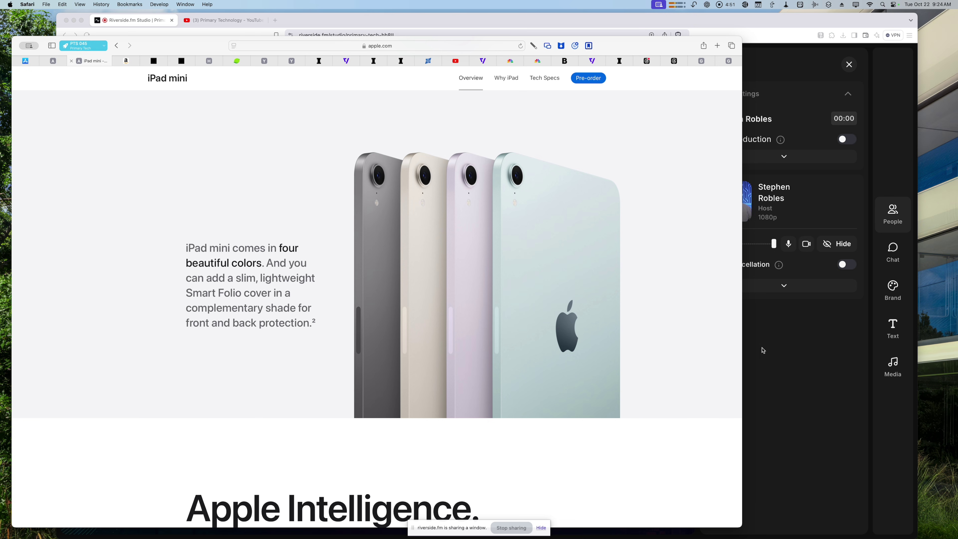
left_click(763, 349)
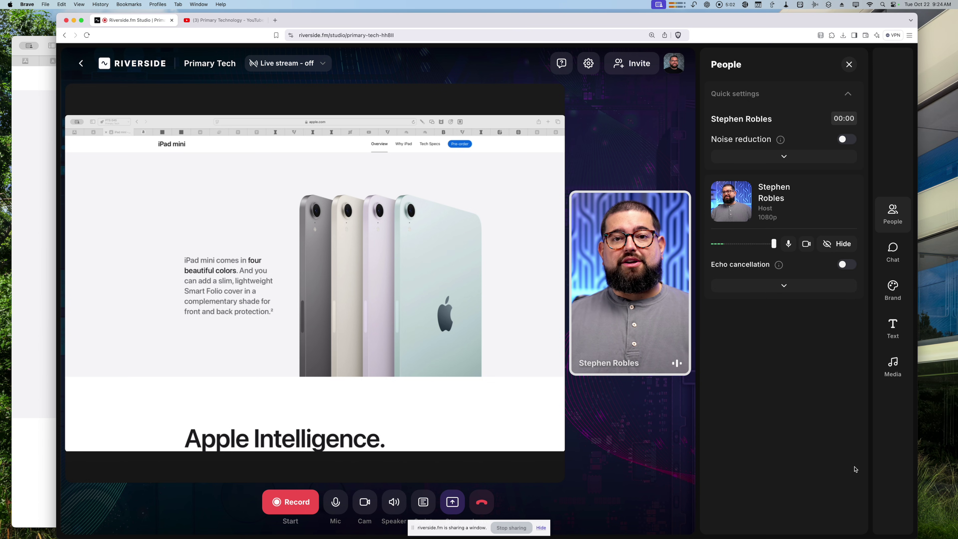
left_click(446, 502)
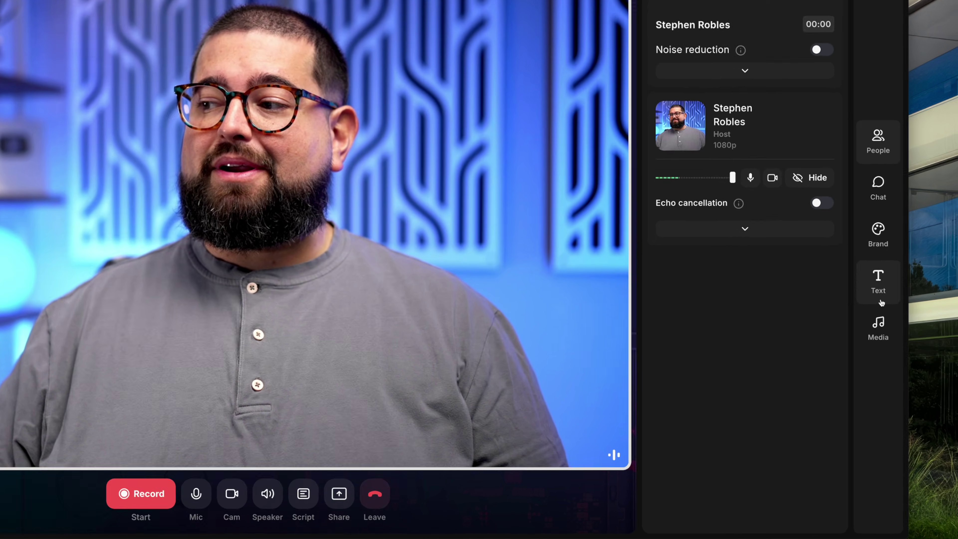
- Play the "Get Ready" Apple Vision video clip from the studio media and switch it to Live
left_click(893, 363)
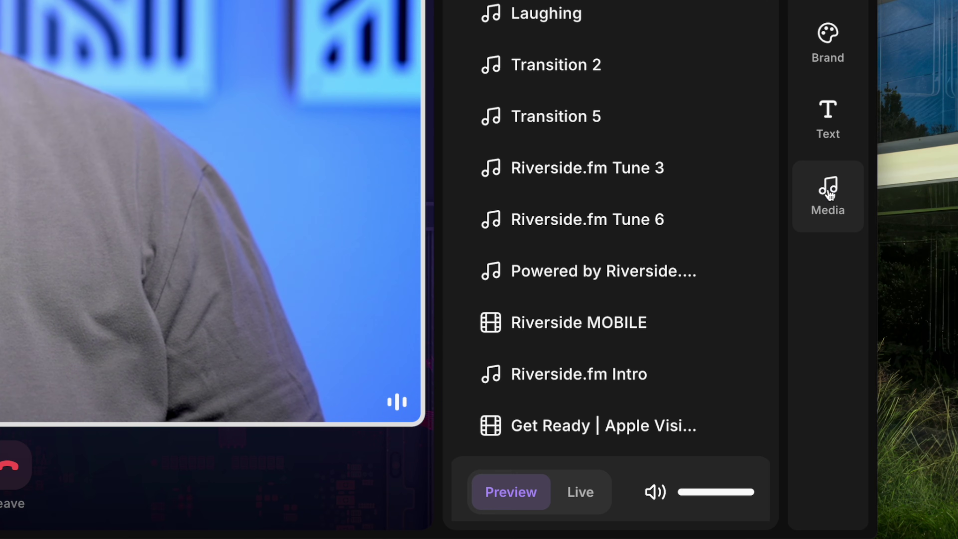
left_click(604, 425)
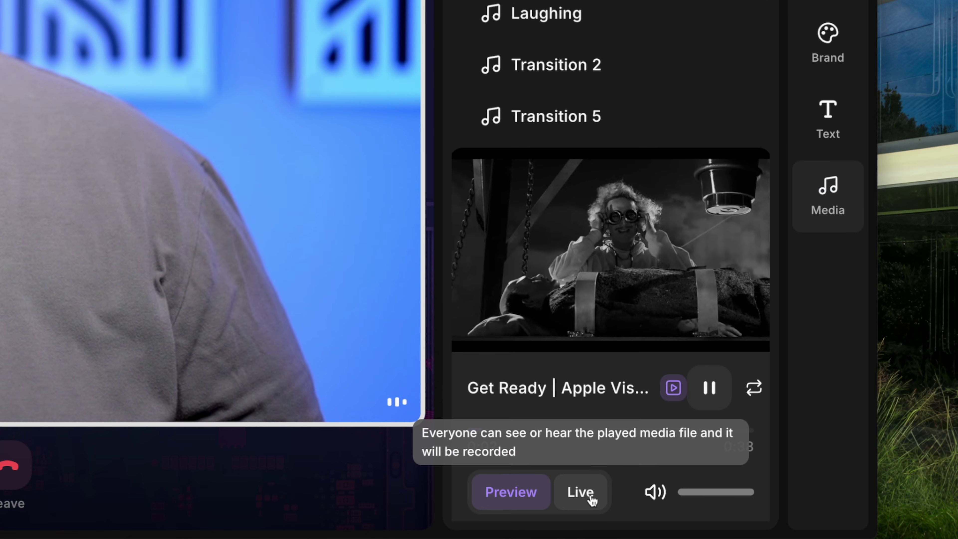
left_click(590, 497)
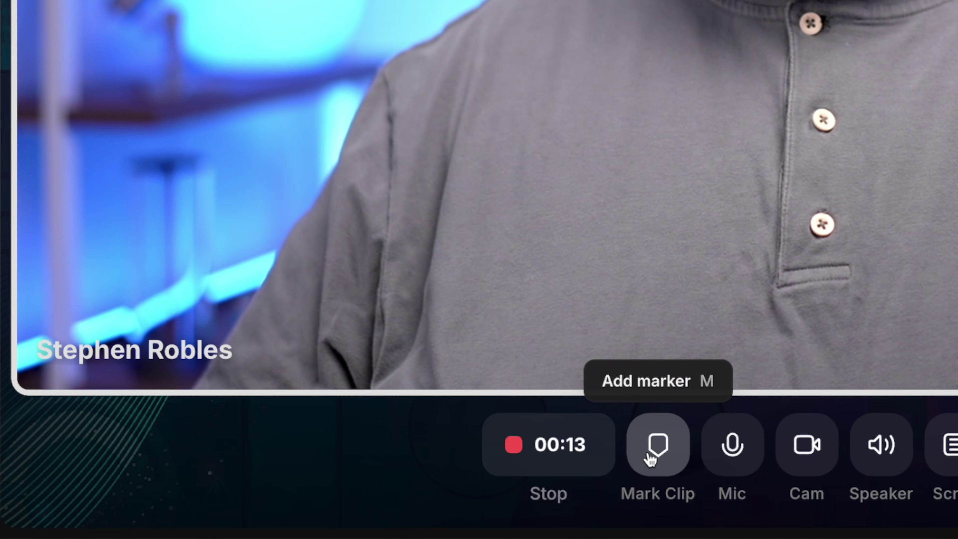
- Add a clip marker to the running recording
left_click(651, 459)
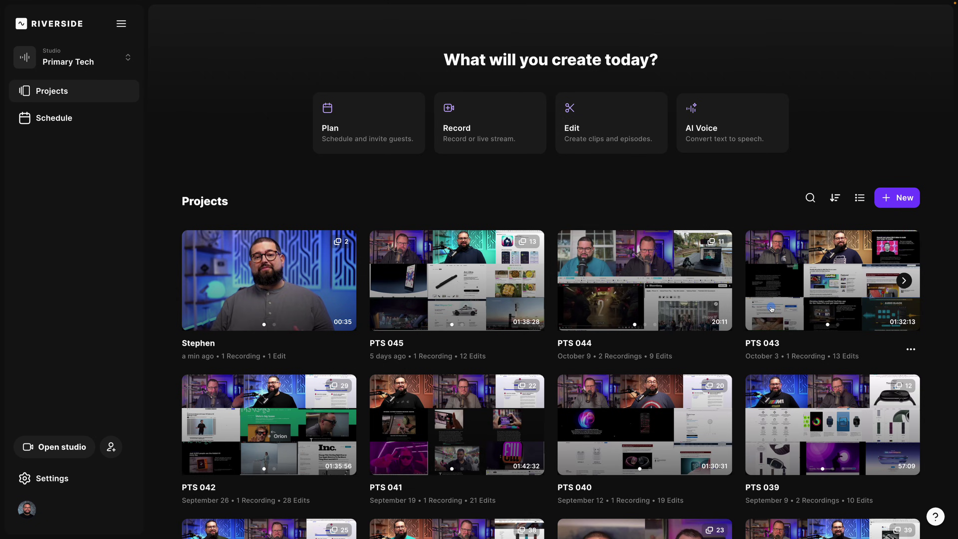
- Open the PTS 043 project and generate Magic Clips from its recording
left_click(772, 309)
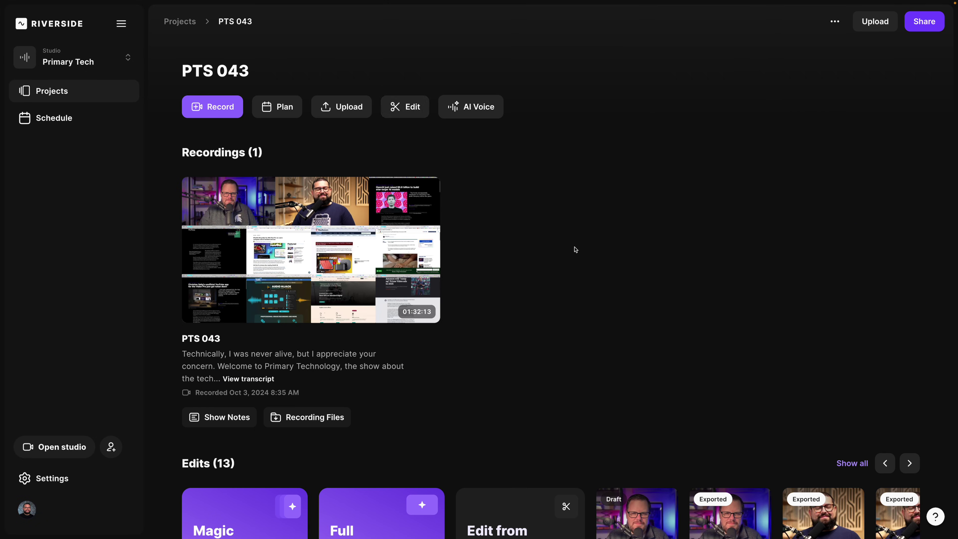
scroll(569, 253, "down", 5)
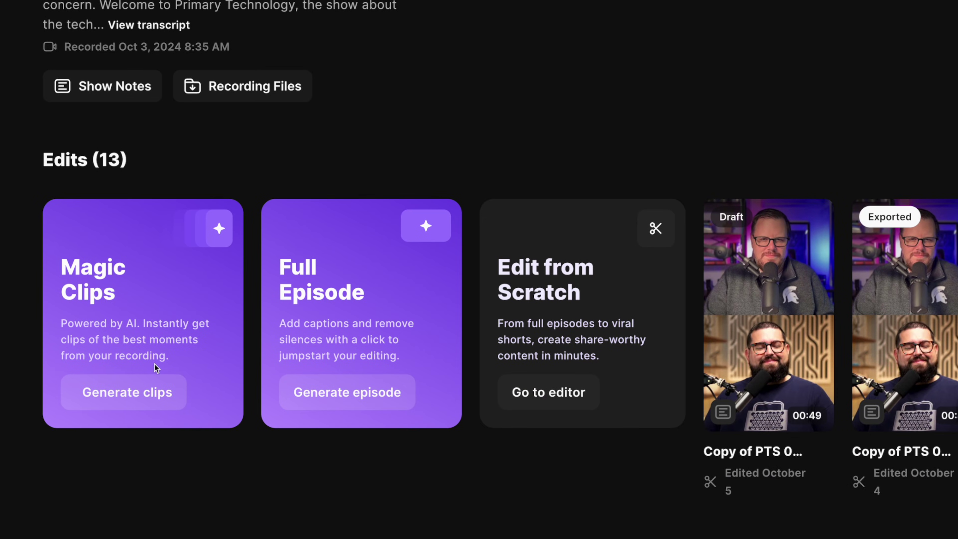
left_click(147, 395)
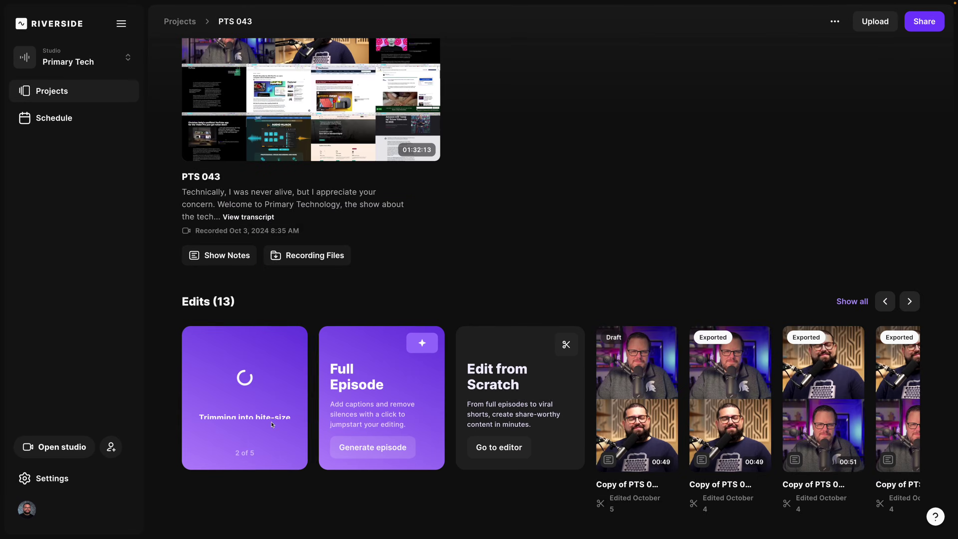
- Generate show notes for the PTS 043 recording and review the keywords, summary, takeaways and titles
scroll(490, 348, "up", 5)
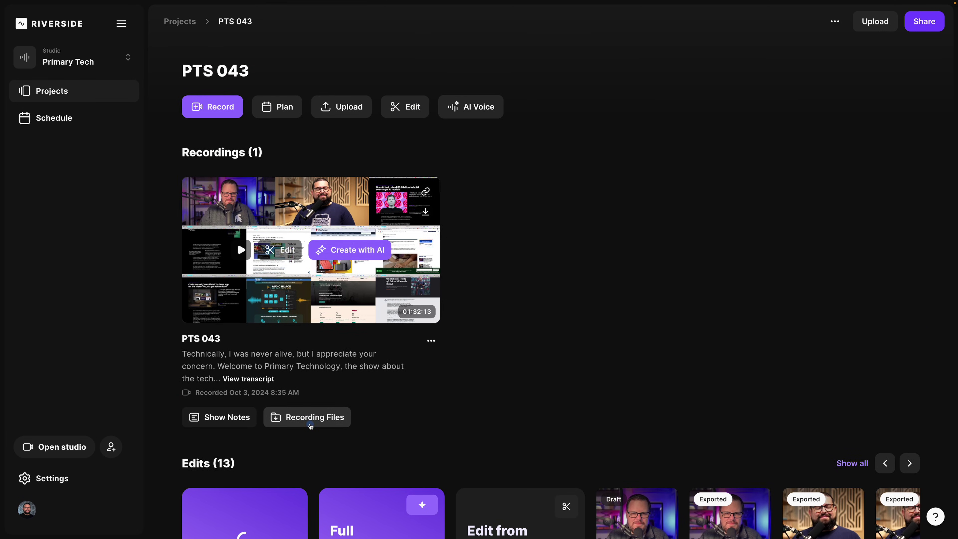
left_click(310, 426)
scroll(620, 407, "down", 5)
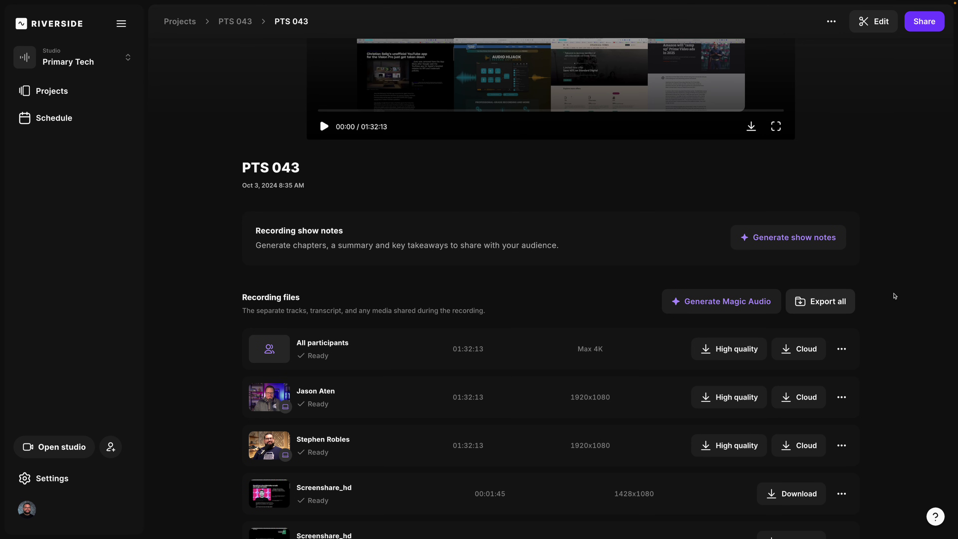
left_click(811, 244)
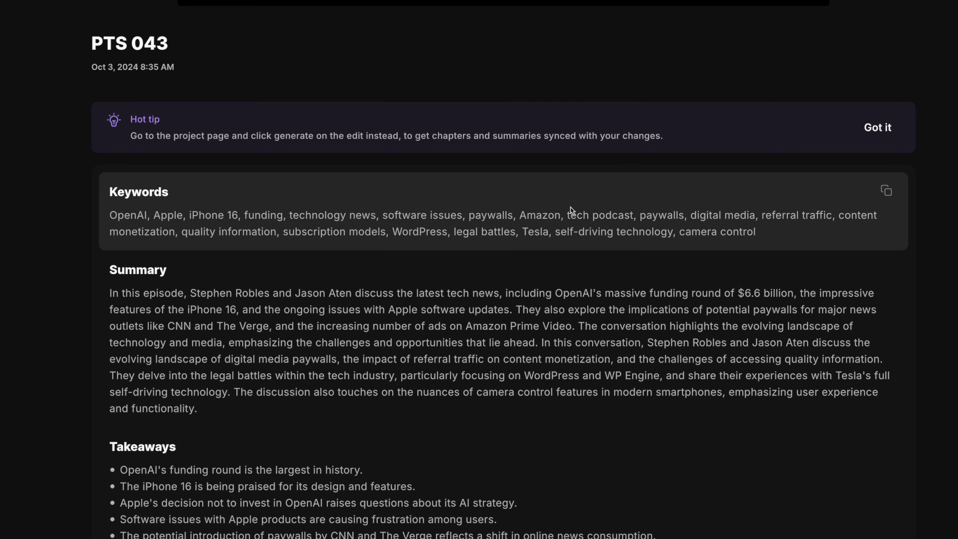
scroll(570, 208, "down", 10)
scroll(562, 220, "down", 3)
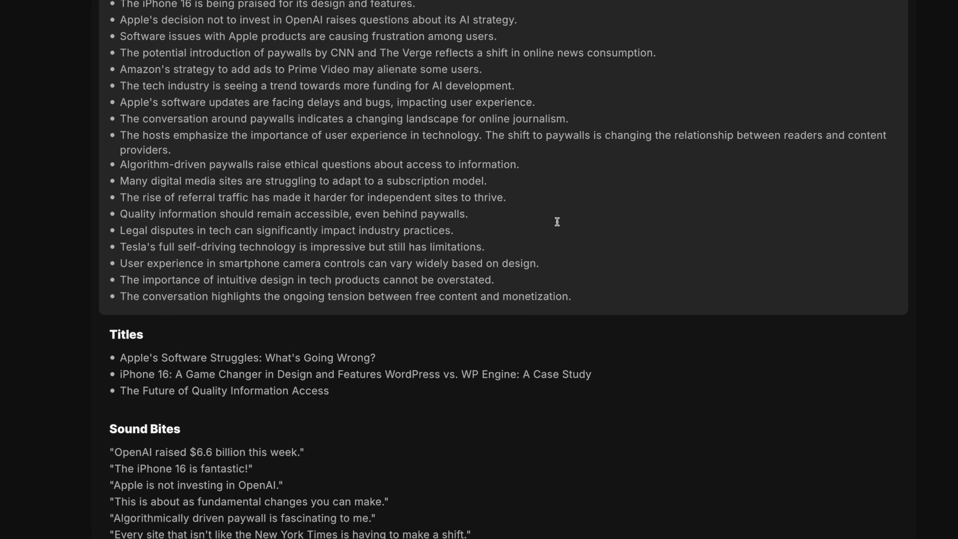
- Examine a participant's high-quality download options and the list of separate tracks, screen shares and transcript
scroll(554, 233, "down", 20)
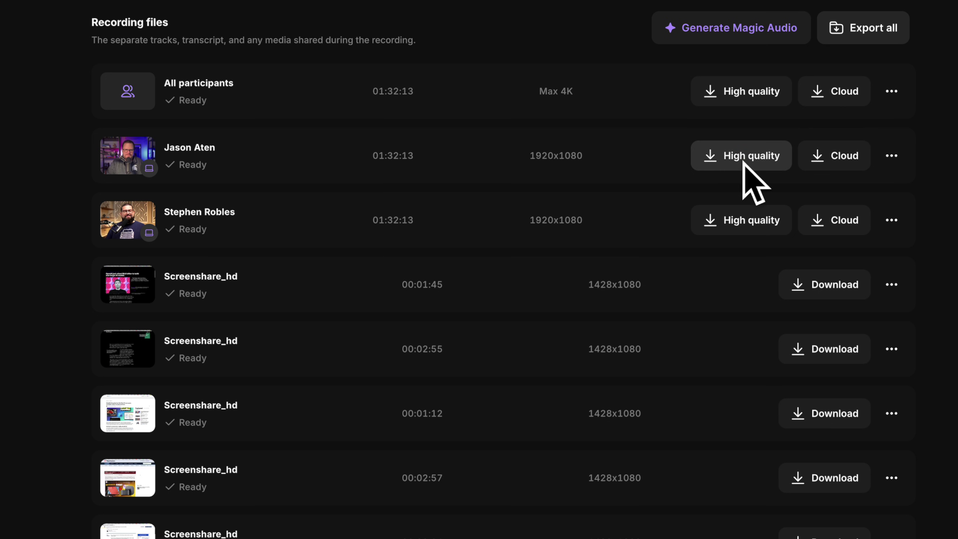
left_click(743, 163)
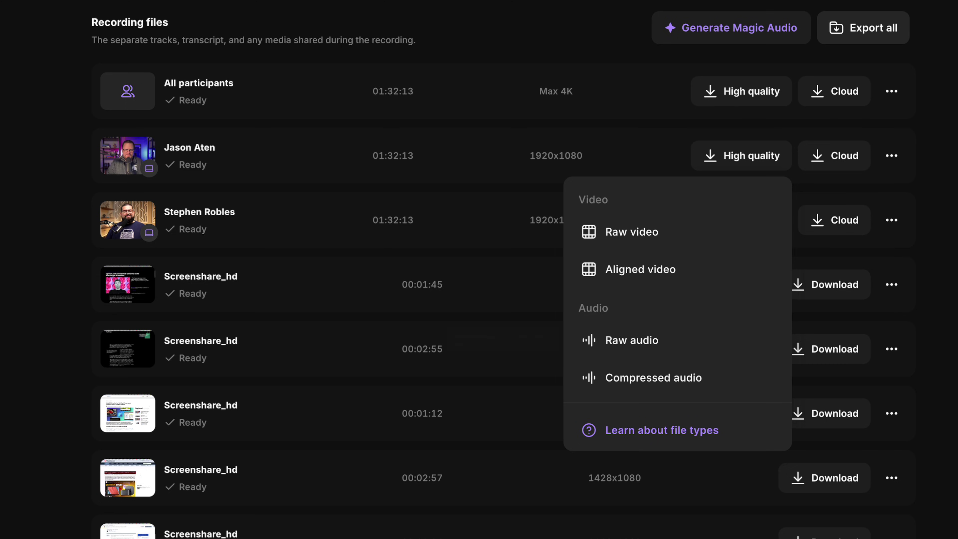
scroll(622, 193, "down", 6)
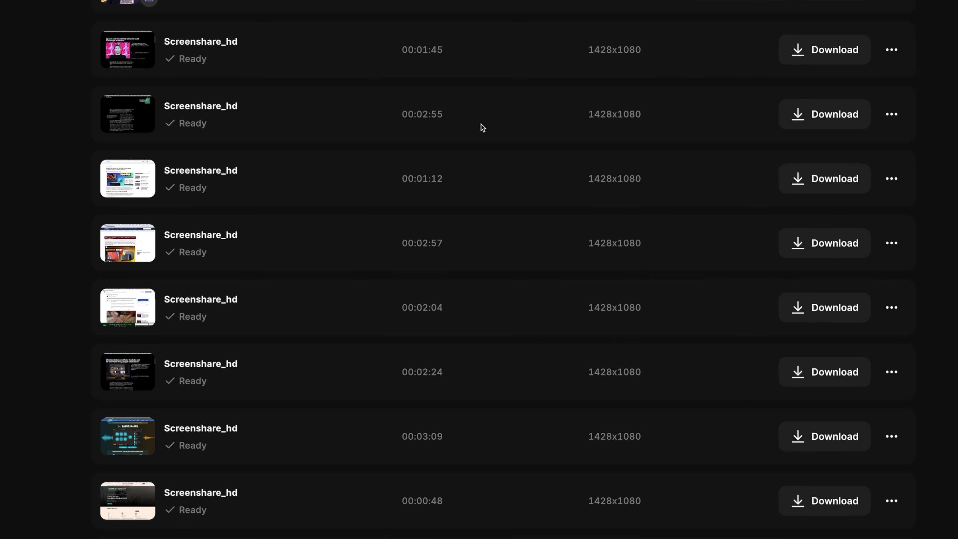
scroll(304, 94, "down", 5)
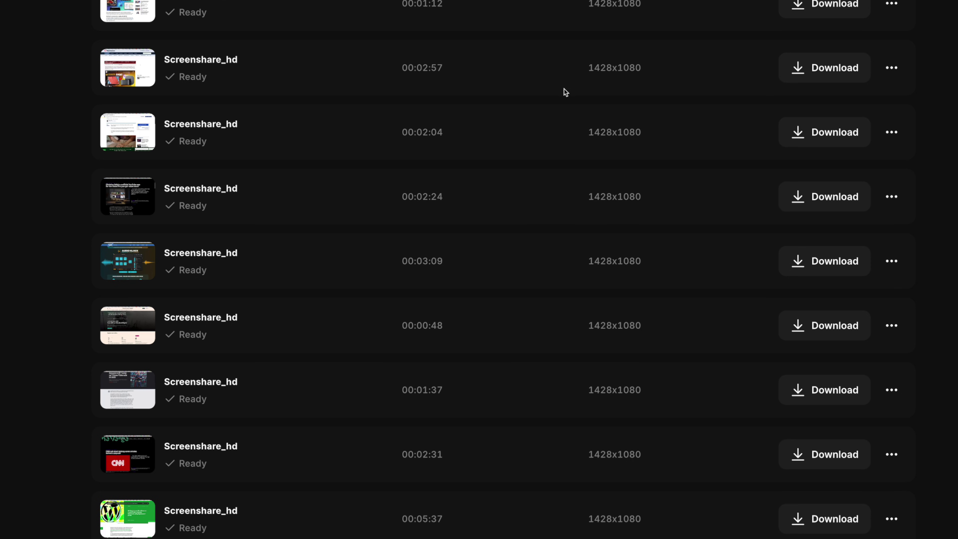
scroll(176, 94, "down", 2)
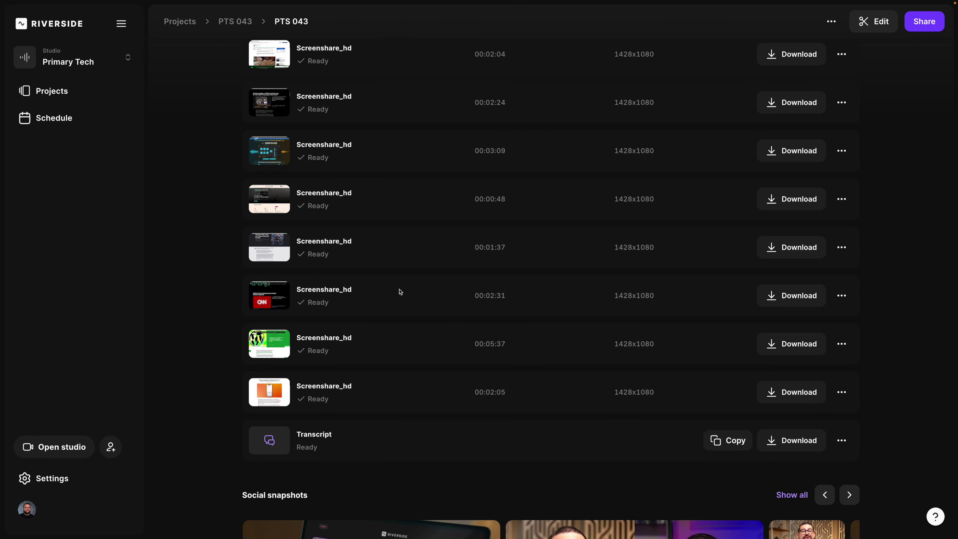
scroll(667, 370, "up", 20)
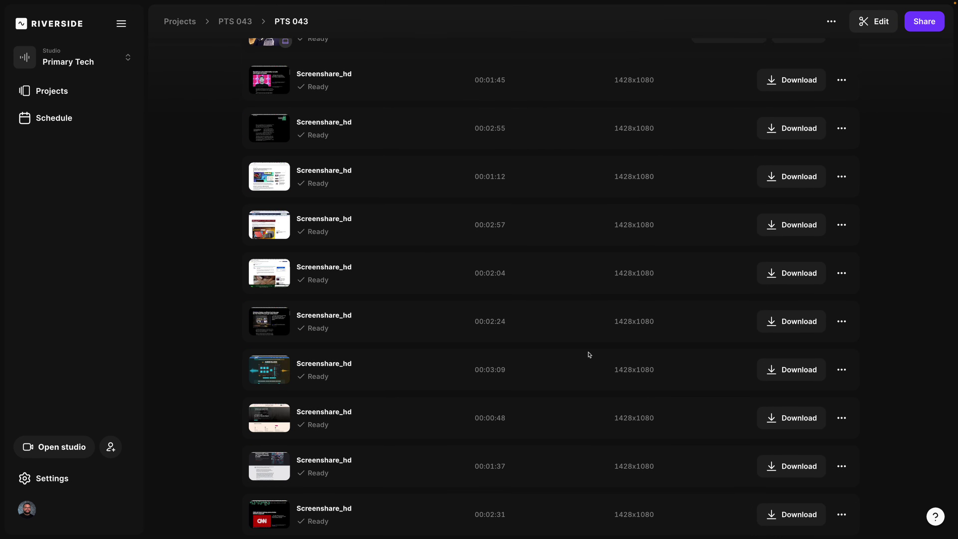
scroll(550, 328, "up", 10)
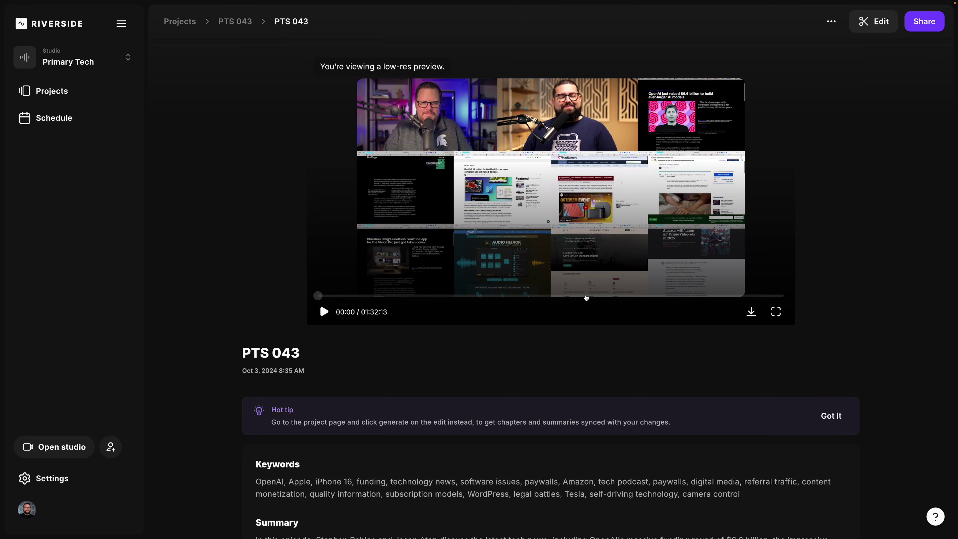
- Return to the PTS 043 project and create a new edit for it
left_click(235, 22)
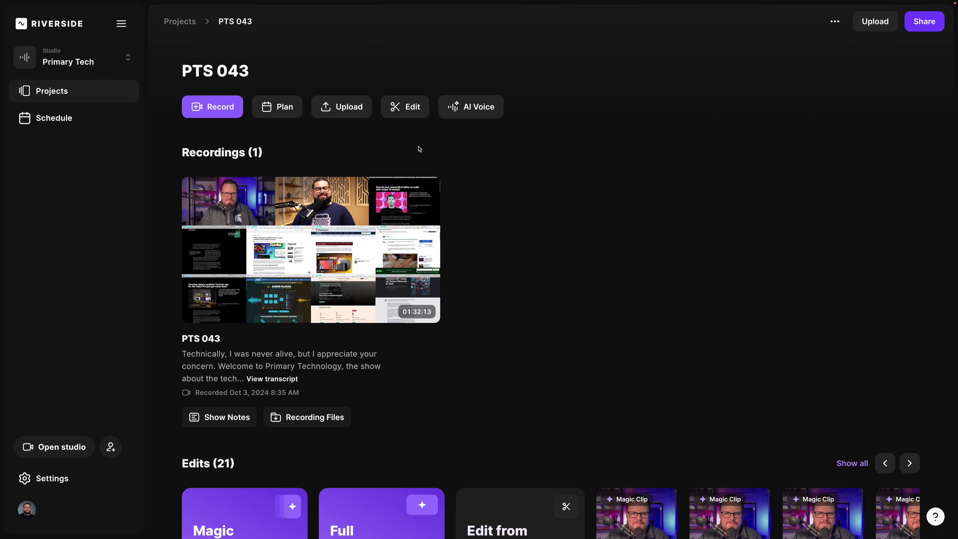
left_click(410, 109)
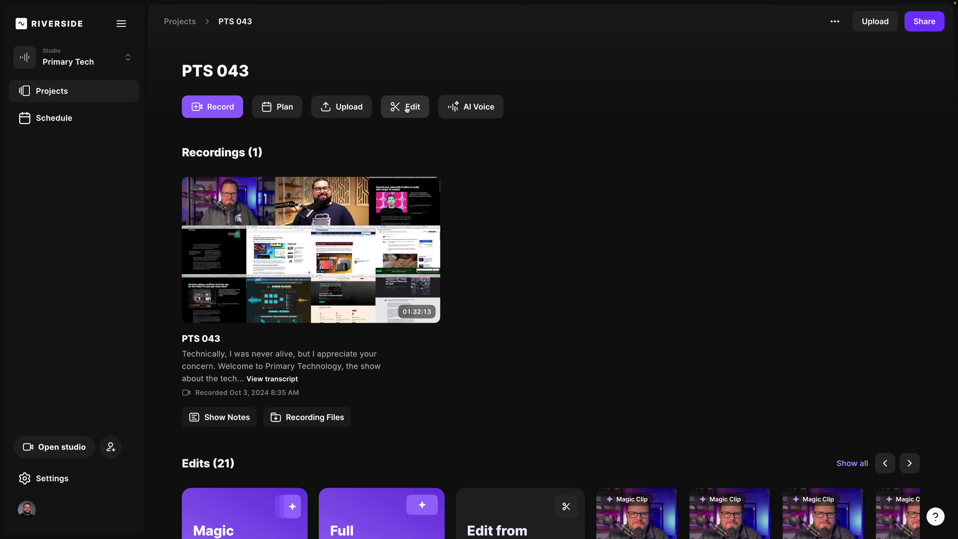
left_click(406, 109)
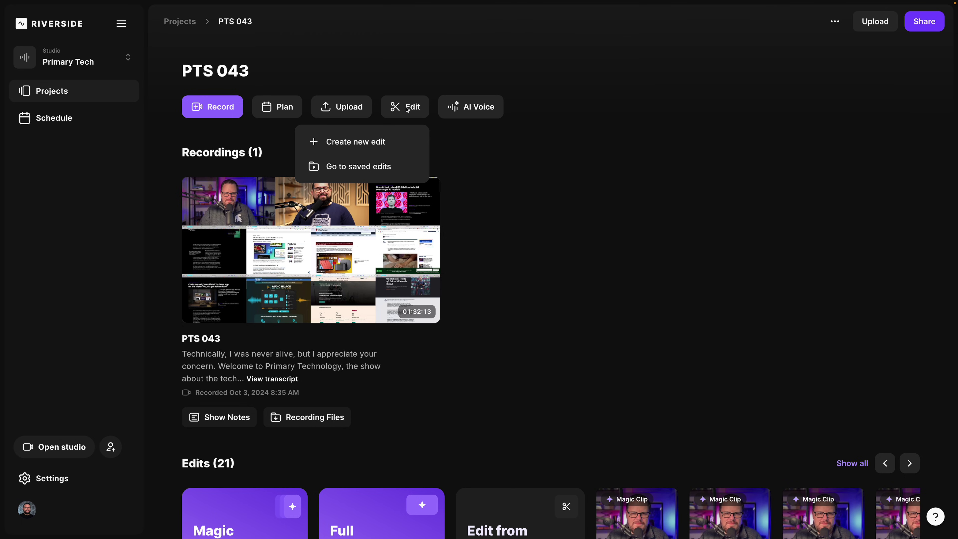
left_click(395, 142)
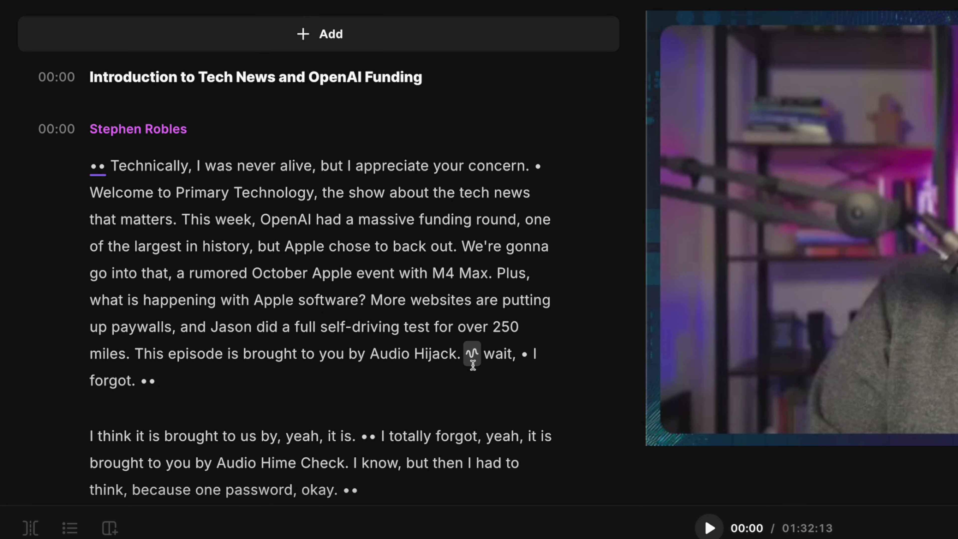
mouse_move(473, 363)
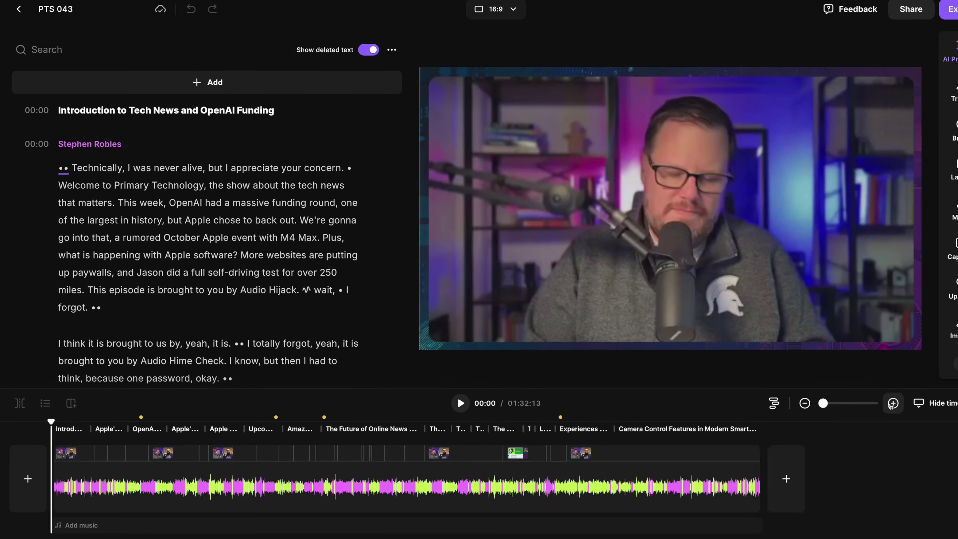
- Trim the silence off the start of the timeline clip so it begins just before the first spoken words
left_click(862, 396)
left_click(863, 395)
left_click(863, 395)
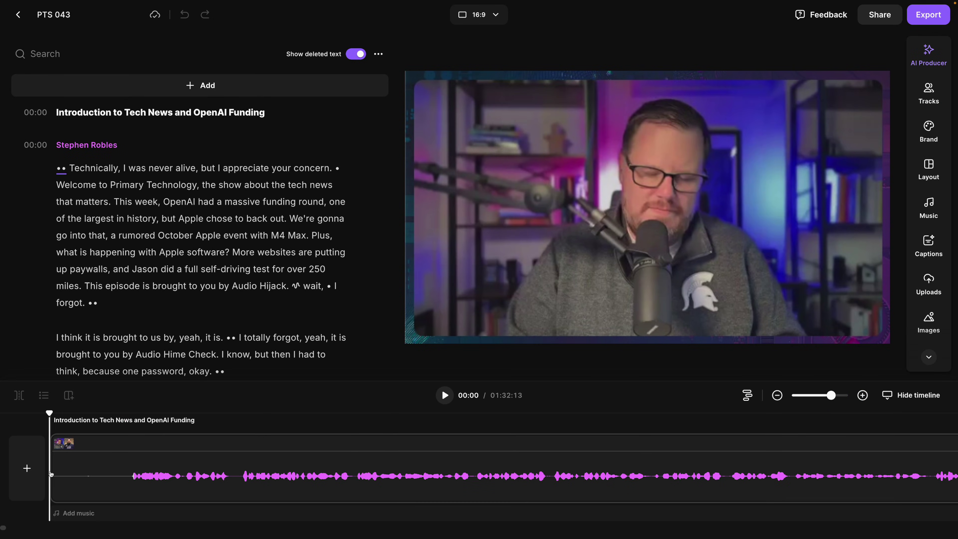
left_click_drag(51, 473, 129, 487)
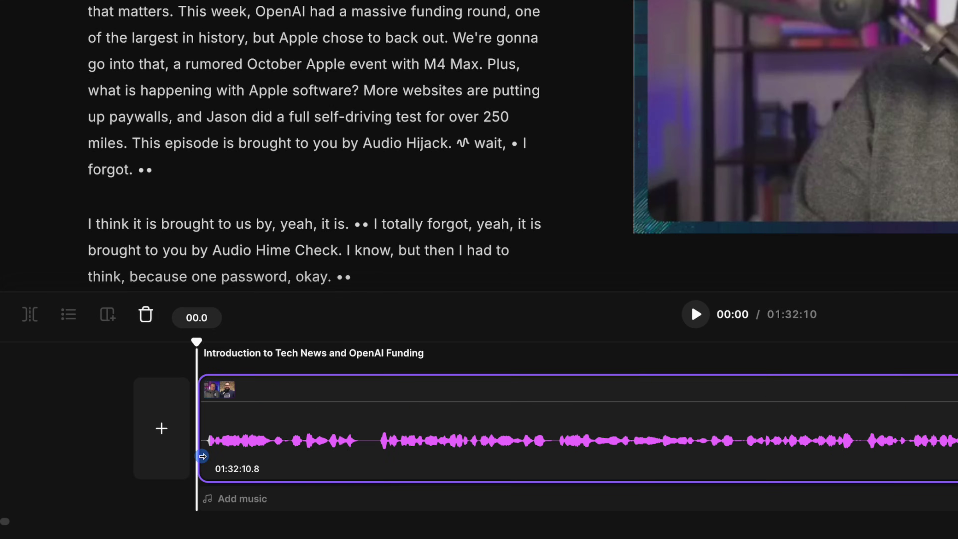
left_click_drag(203, 457, 204, 457)
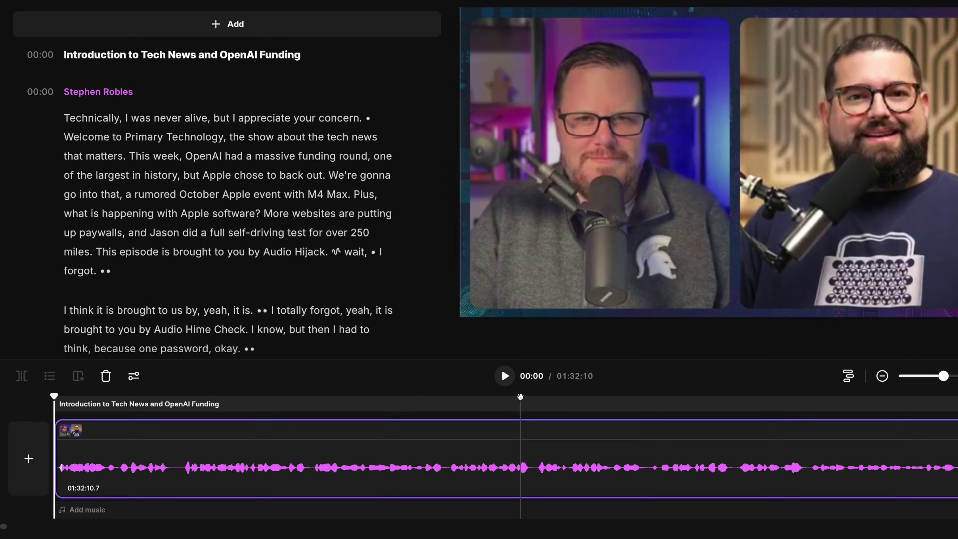
- Delete the opening sentence "Technically, I was never alive, but I appreciate your concern." from the transcript and hide deleted text
left_click(65, 185)
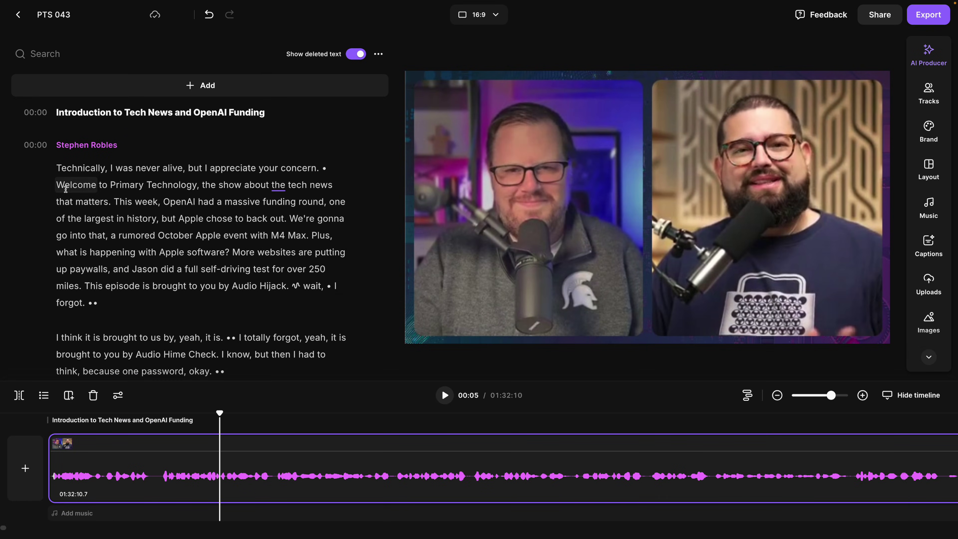
left_click(57, 166)
left_click(318, 169, "shift")
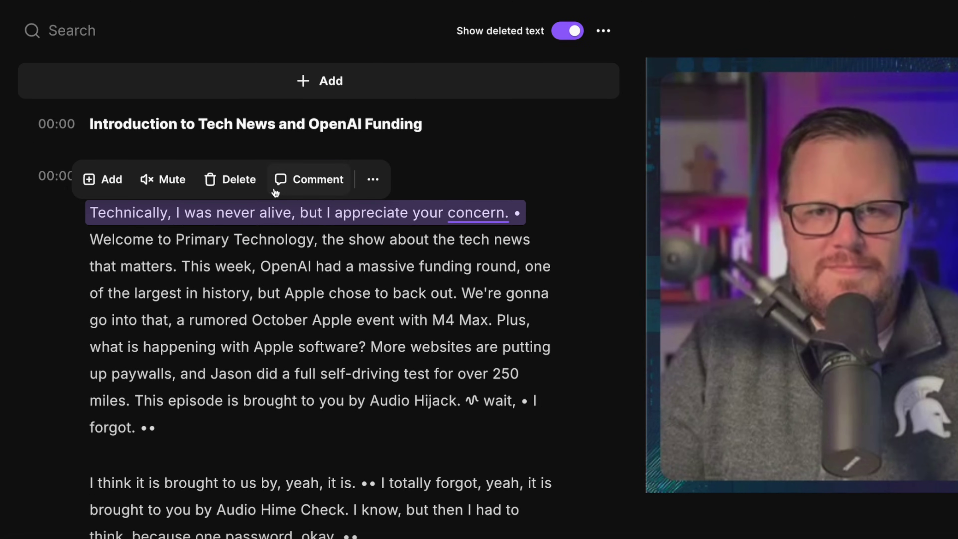
left_click(241, 183)
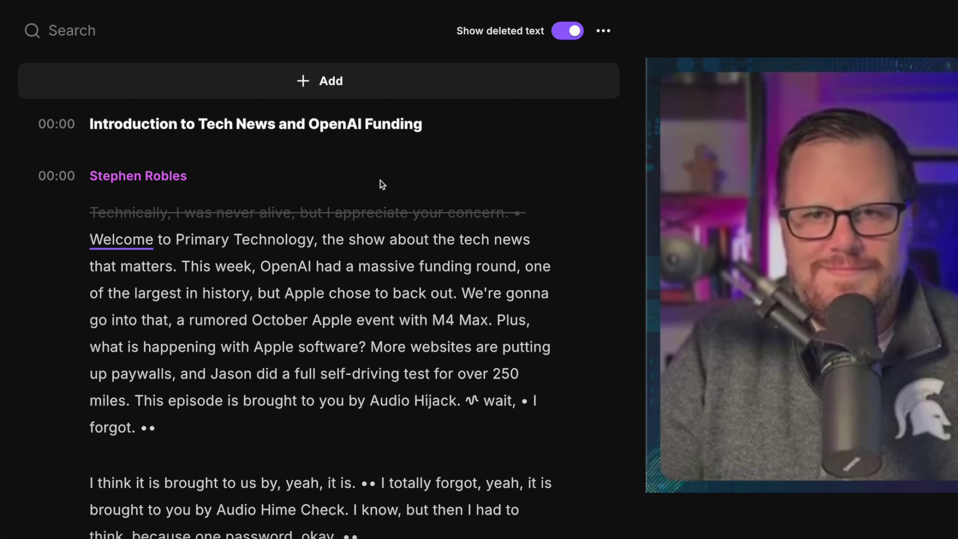
left_click(561, 37)
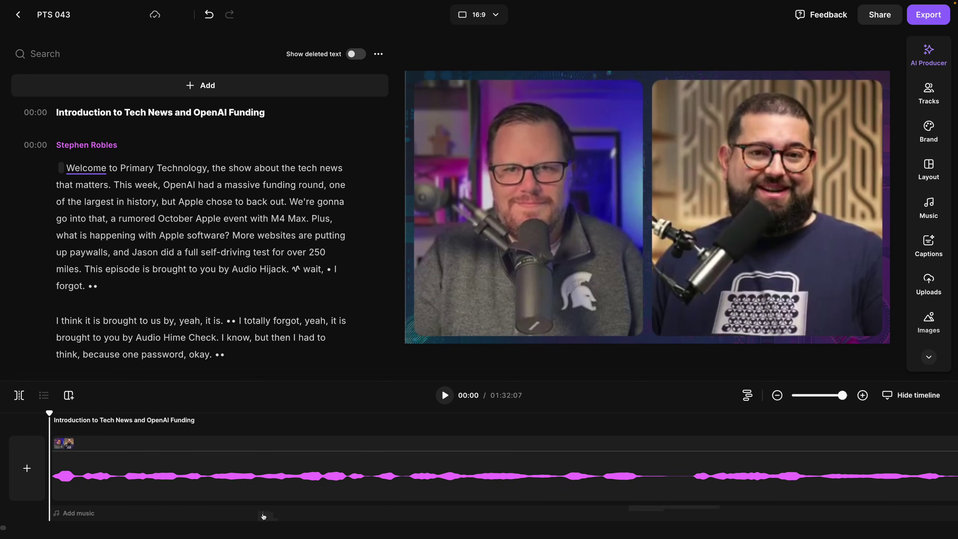
left_click(491, 447)
left_click(445, 395)
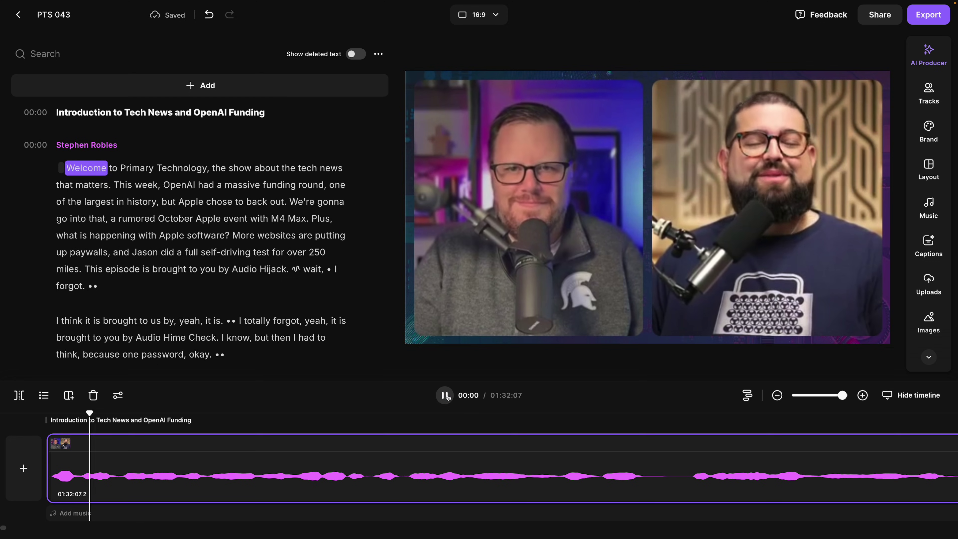
left_click(445, 395)
- Delete the transcript passage from the first "This episode is brought to you by Audio Hijack" through "But you said it" and play across the cut
scroll(447, 475, "down", 2)
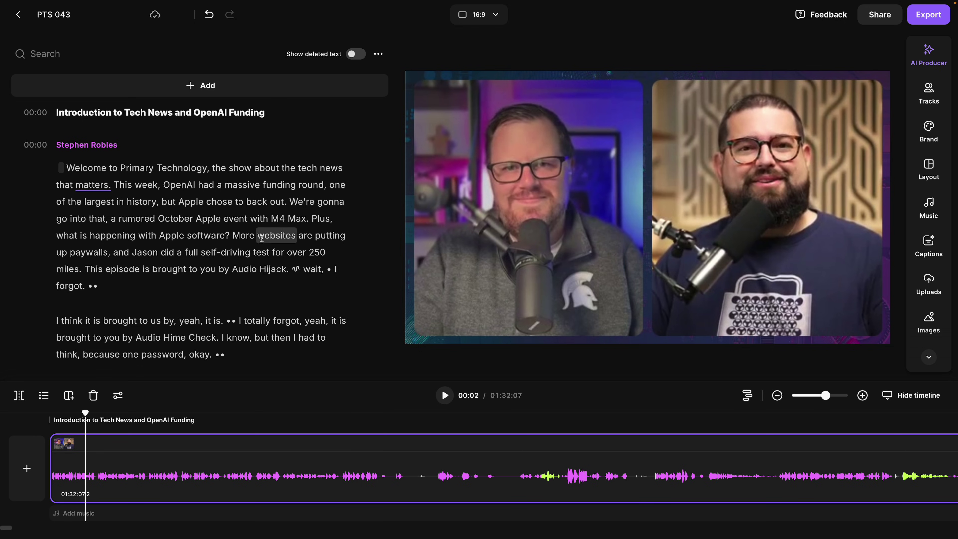
scroll(175, 251, "down", 2)
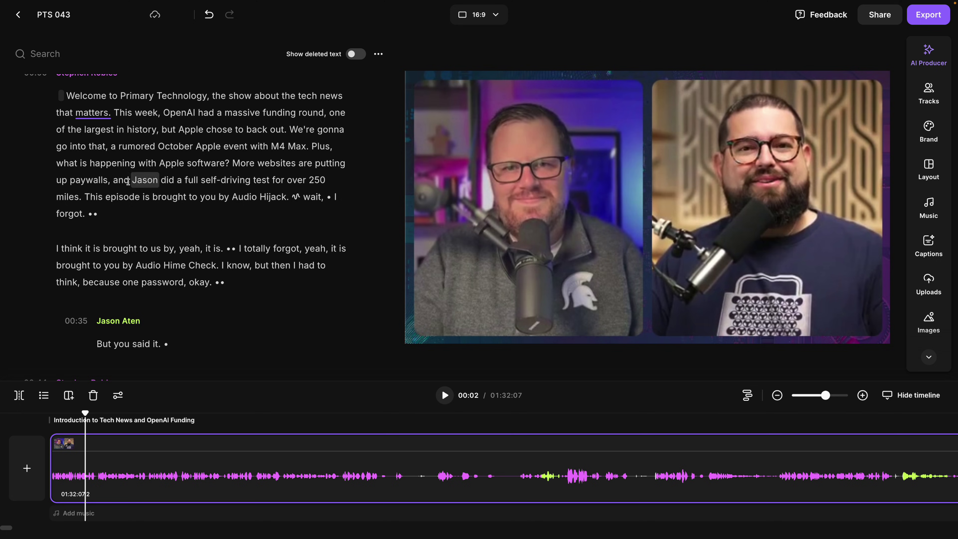
scroll(87, 136, "down", 2)
left_click_drag(119, 153, 227, 395)
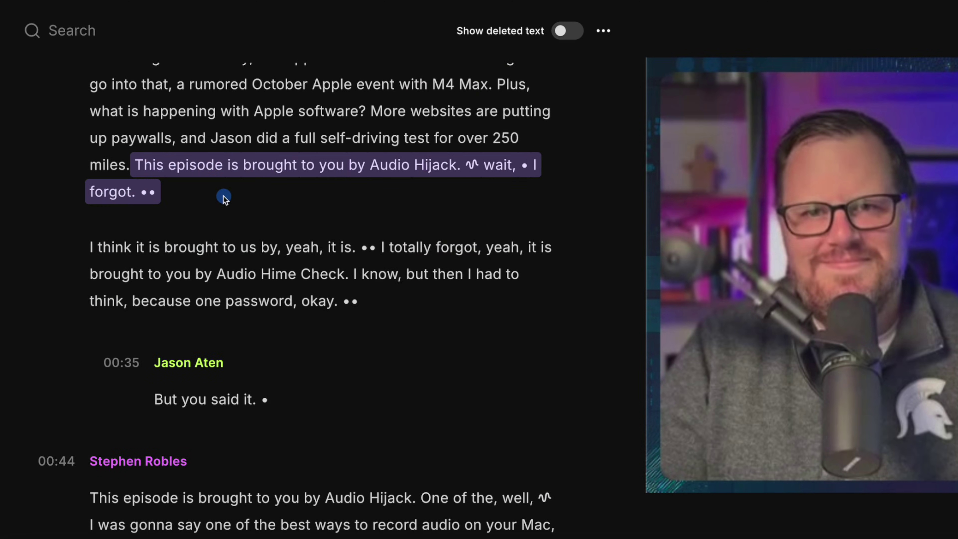
left_click_drag(262, 446, 283, 404)
key("BackSpace")
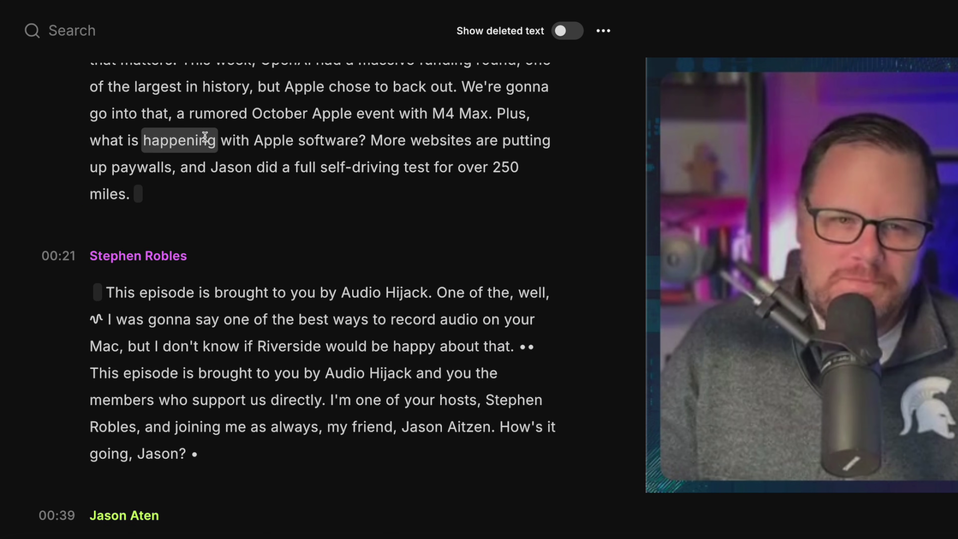
left_click(306, 168)
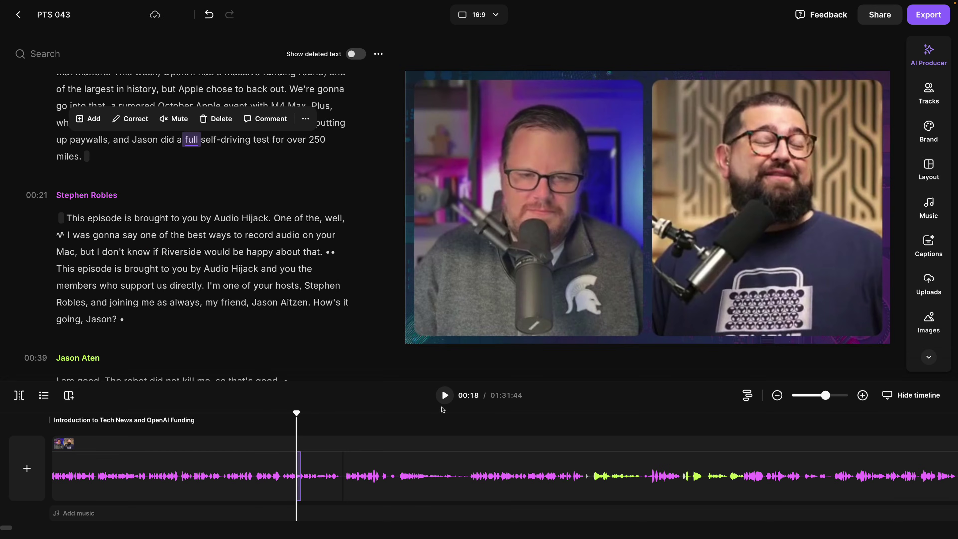
left_click(505, 436)
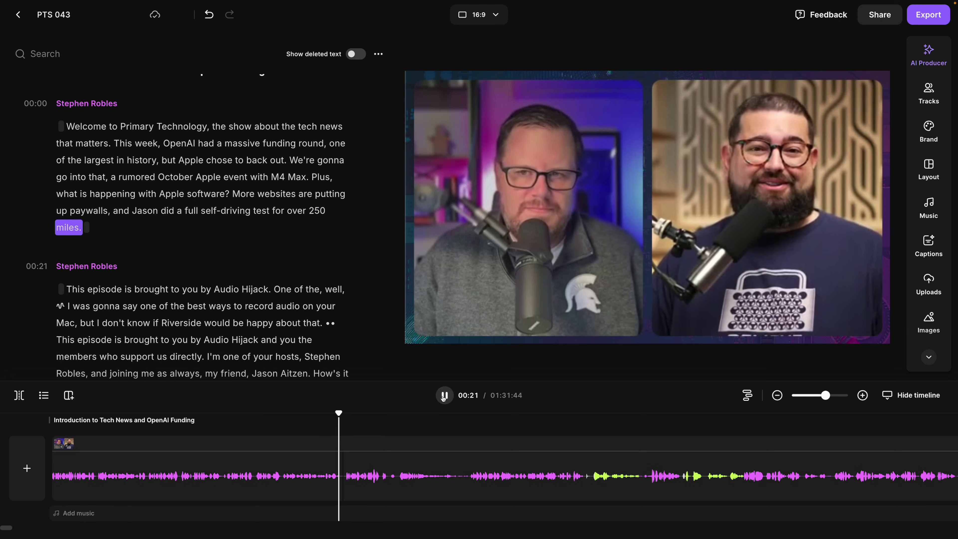
left_click(444, 395)
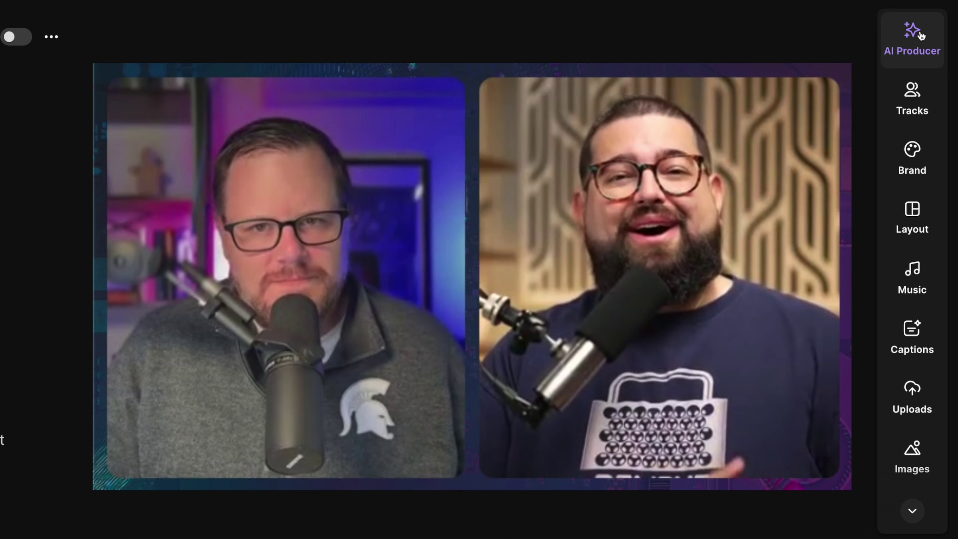
- Remove pauses from the episode with Set pace at the Balanced level, applied to screenshares and media as well
left_click(929, 51)
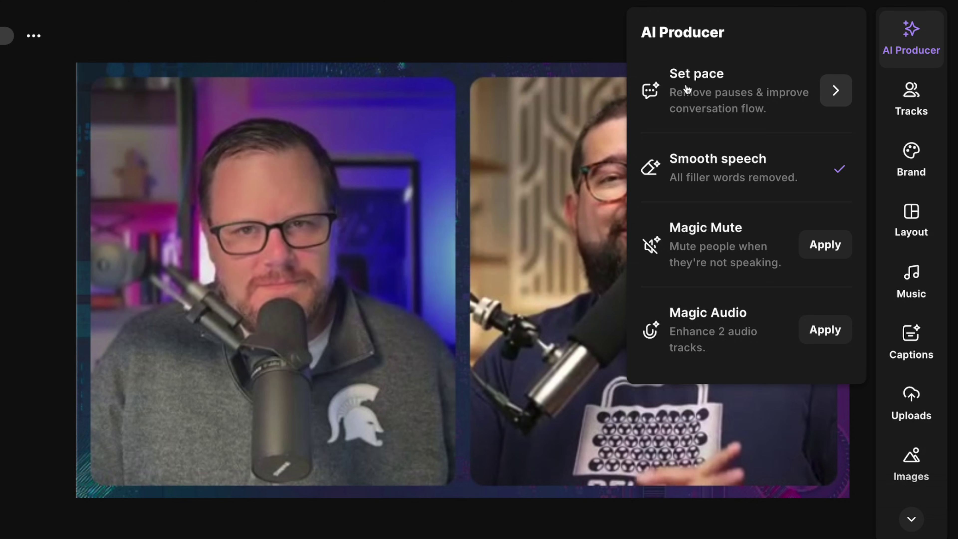
left_click(834, 90)
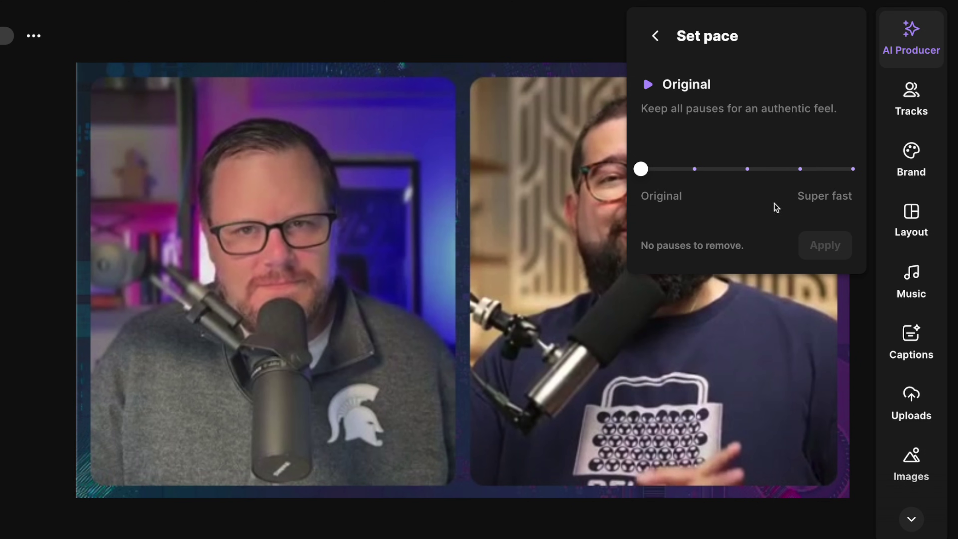
left_click(747, 170)
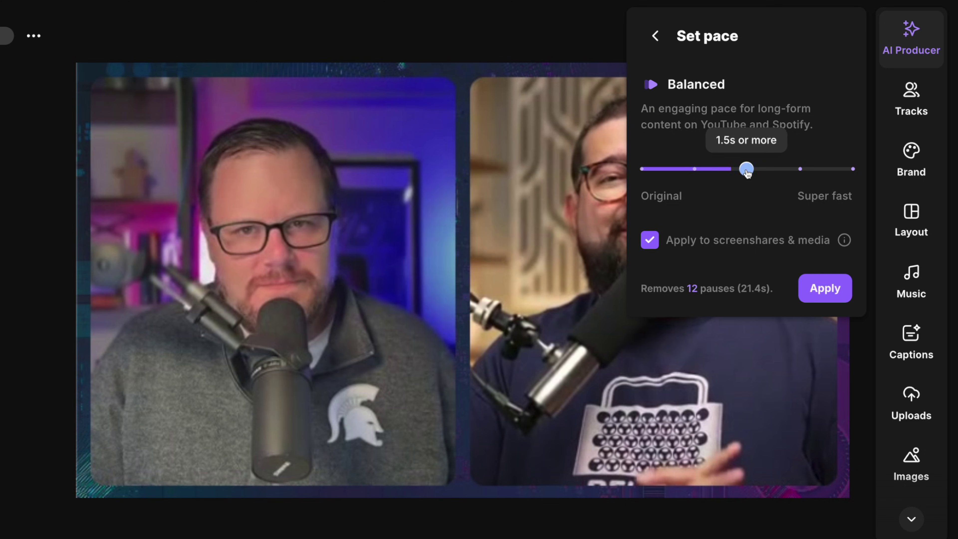
left_click(703, 170)
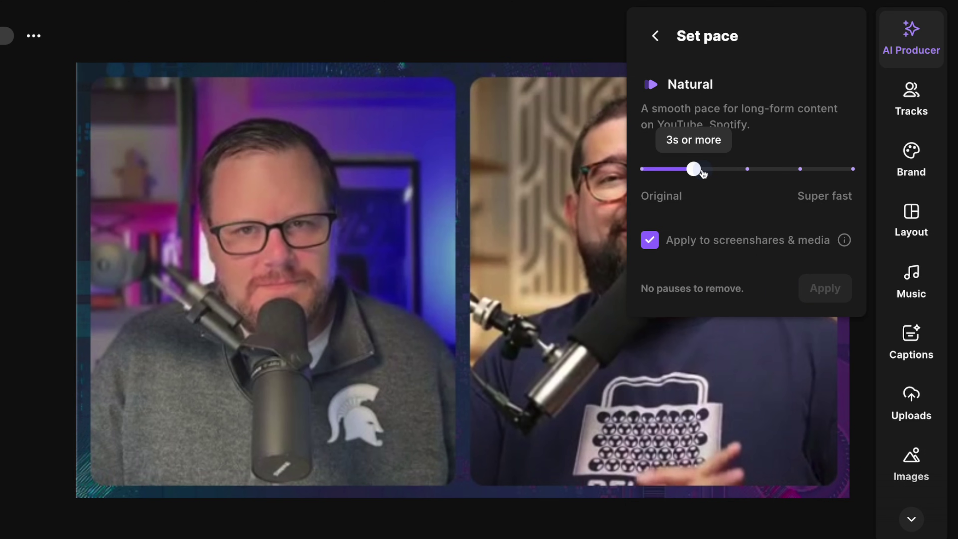
left_click(744, 172)
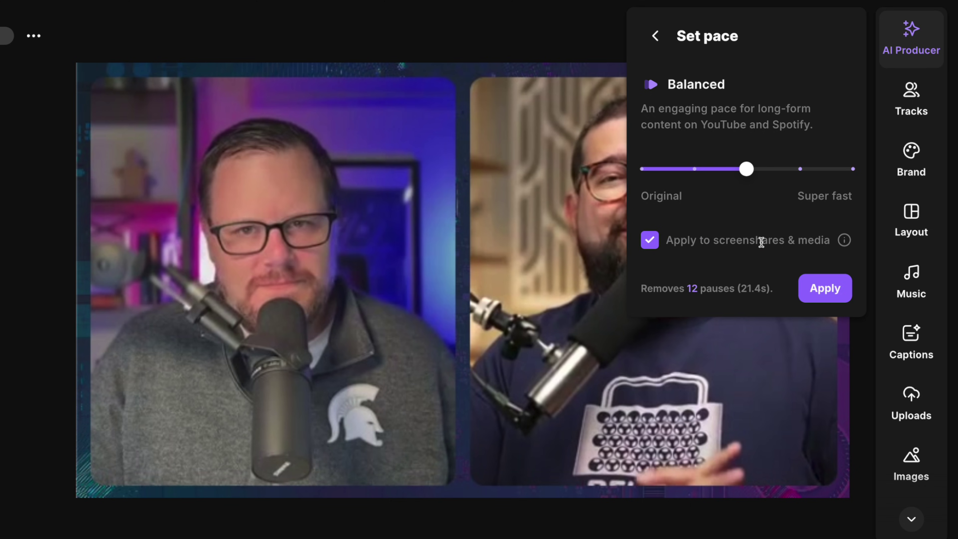
left_click(823, 290)
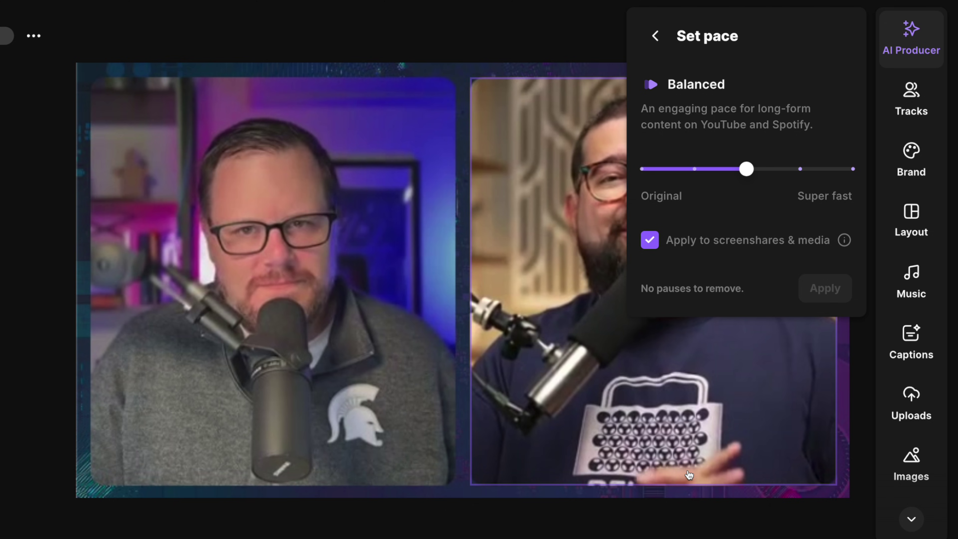
- Move the second host's track above the first host's track to swap their places in the video layout
left_click(908, 124)
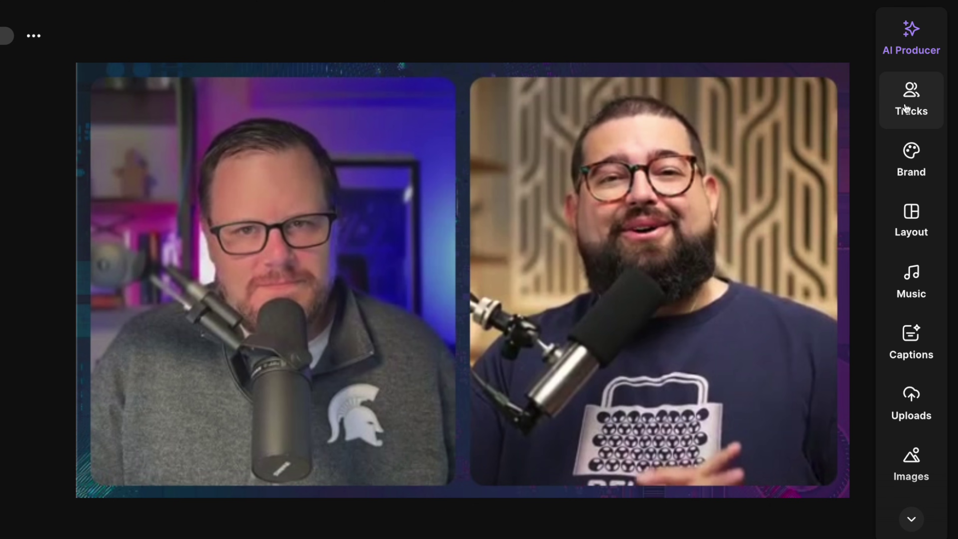
left_click(909, 94)
mouse_move(670, 185)
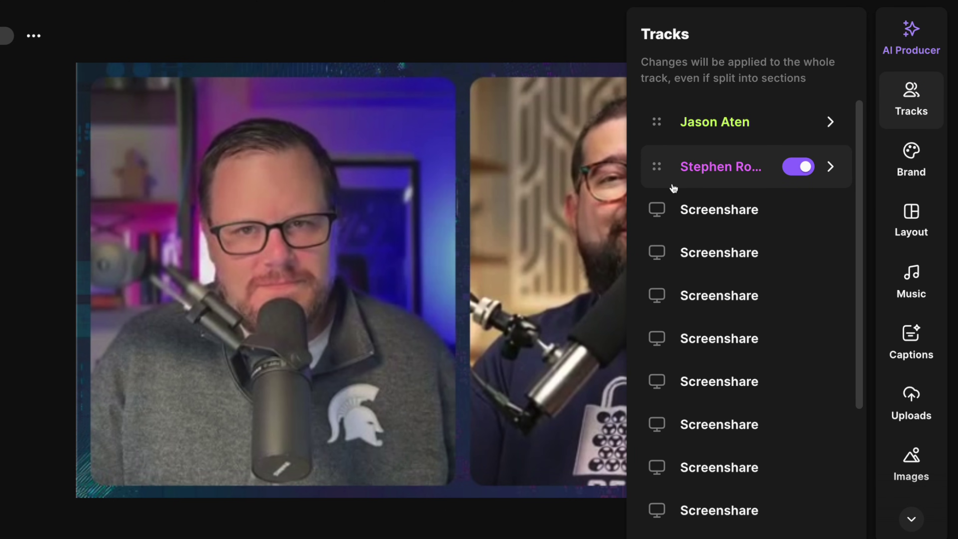
left_click_drag(662, 167, 666, 127)
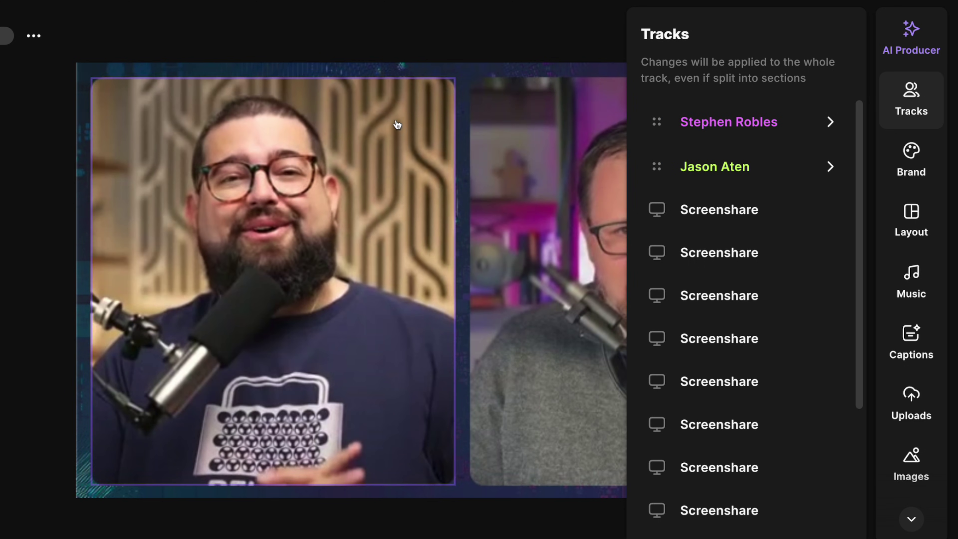
left_click(480, 30)
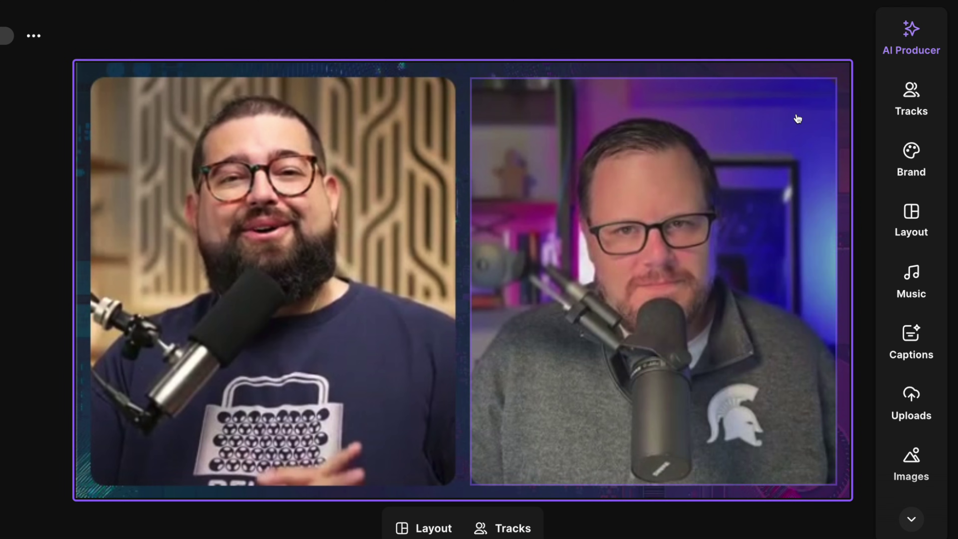
- Try removing and changing the video's brand background, and restore the dark blue circuit-board image
left_click(921, 164)
mouse_move(815, 258)
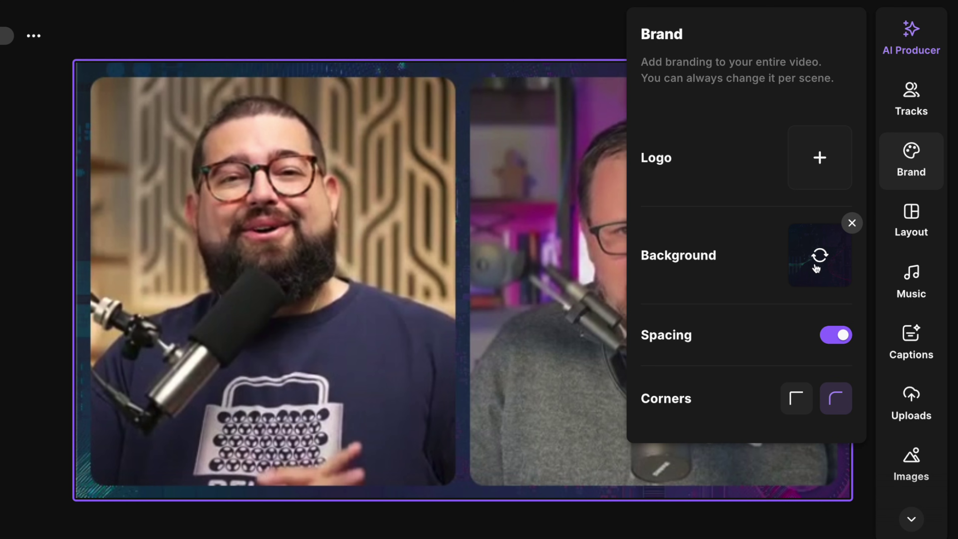
left_click(851, 223)
left_click(830, 268)
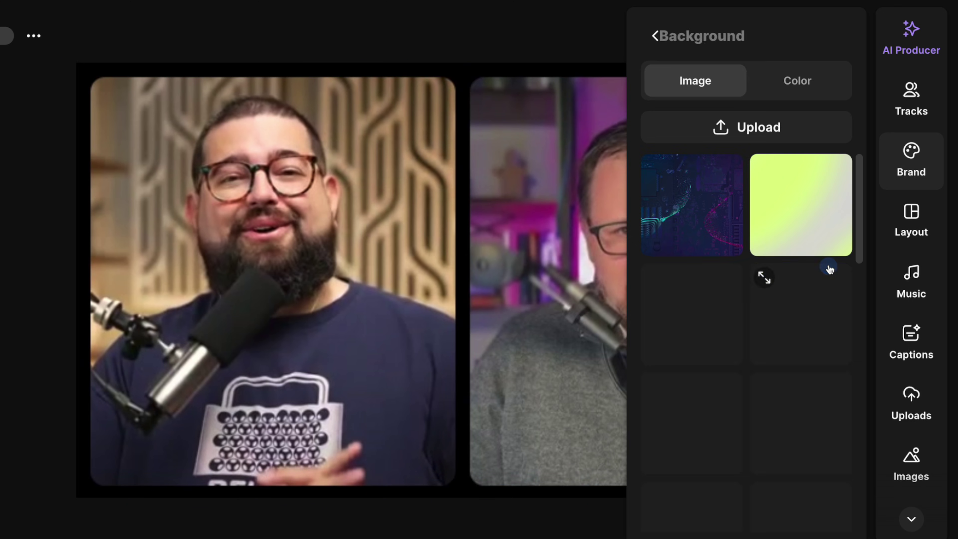
left_click(806, 236)
left_click(710, 300)
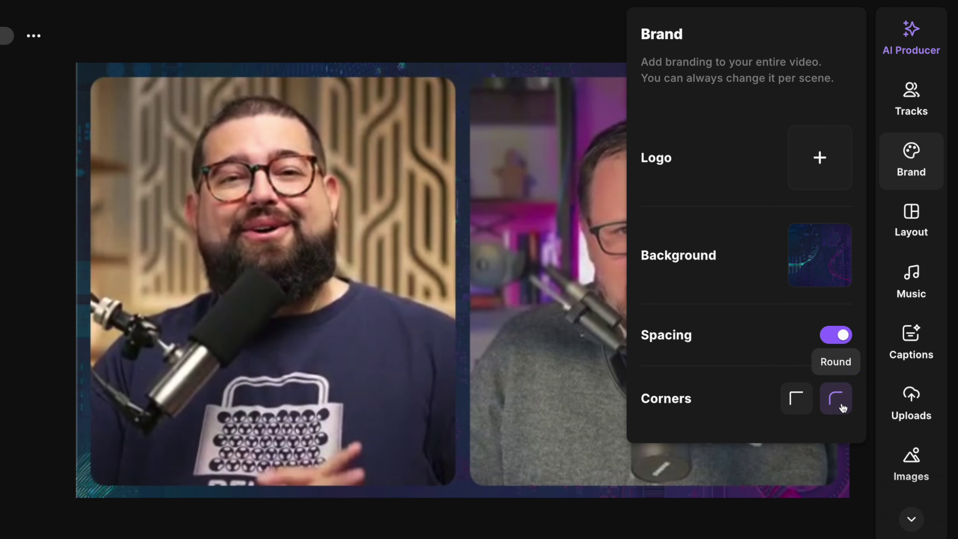
left_click(531, 34)
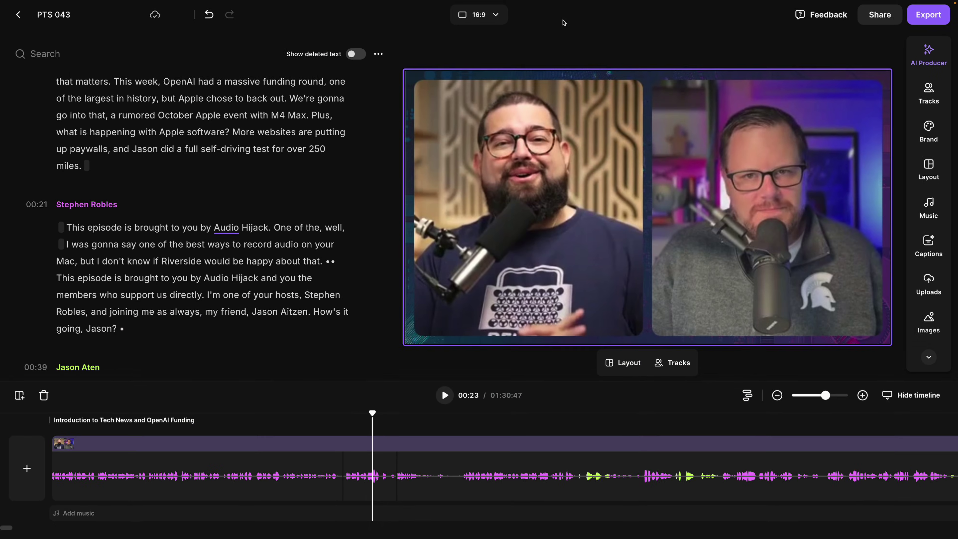
- Try the 9:16 vertical format for the episode and return it to 16:9
left_click(496, 14)
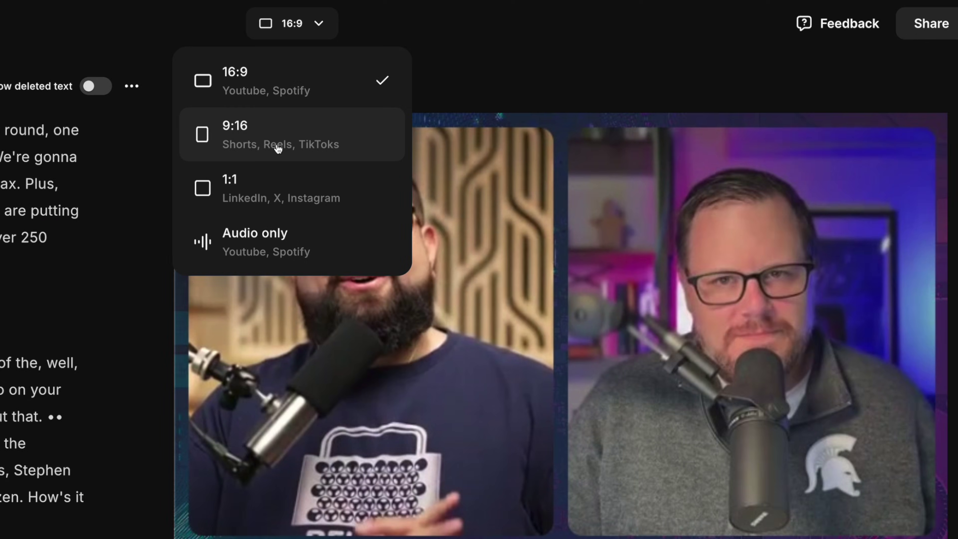
left_click(278, 148)
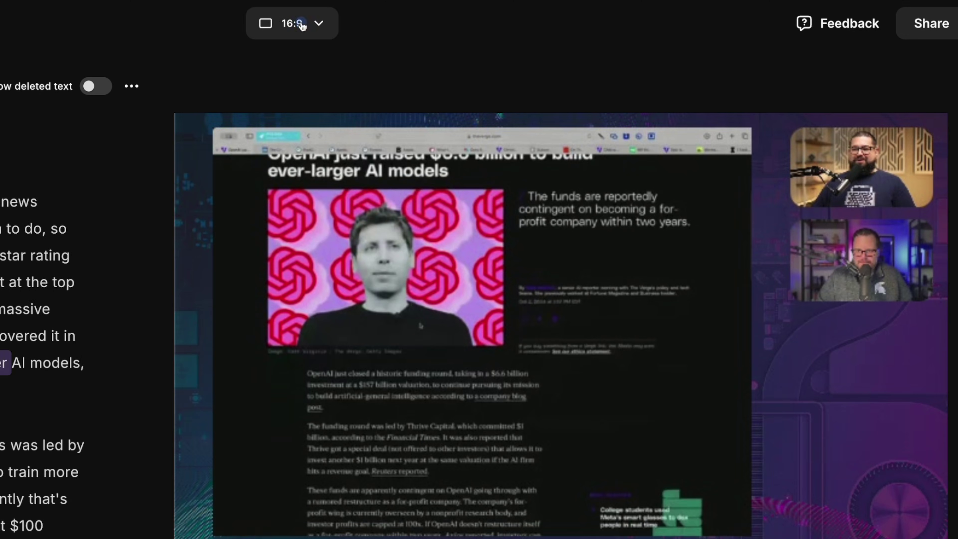
left_click(302, 24)
left_click(299, 135)
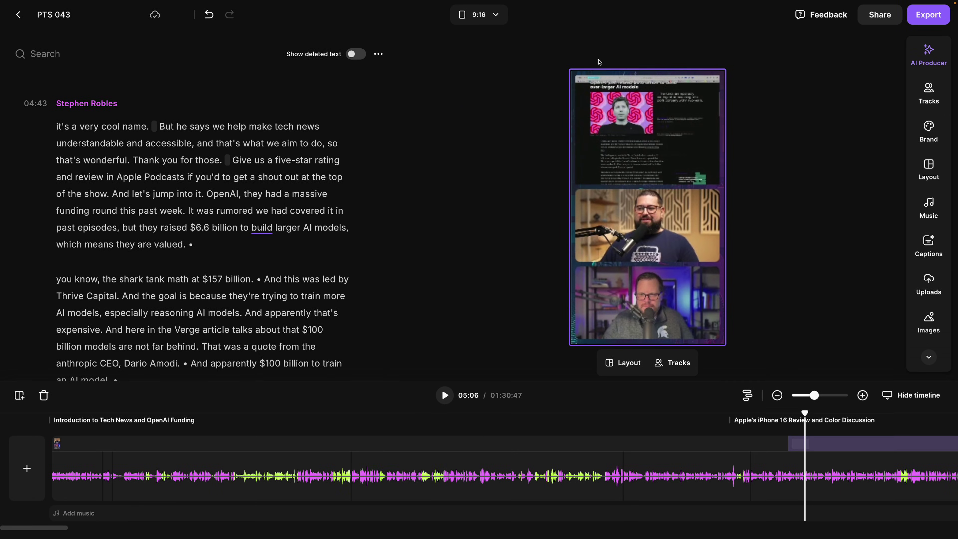
left_click(483, 18)
left_click(445, 44)
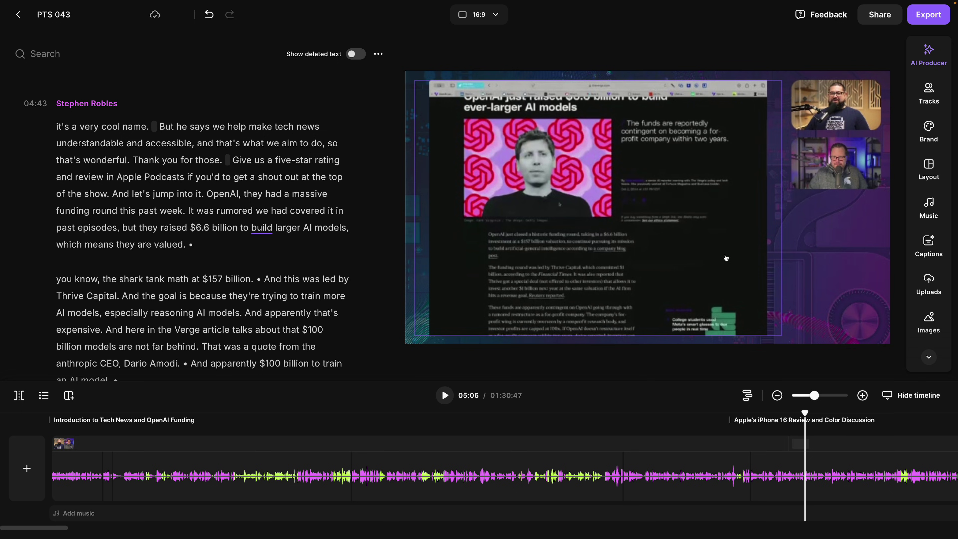
- Go to 10:20 in the OpenAI funding chapter and open its screenshare scene for editing
left_click(777, 395)
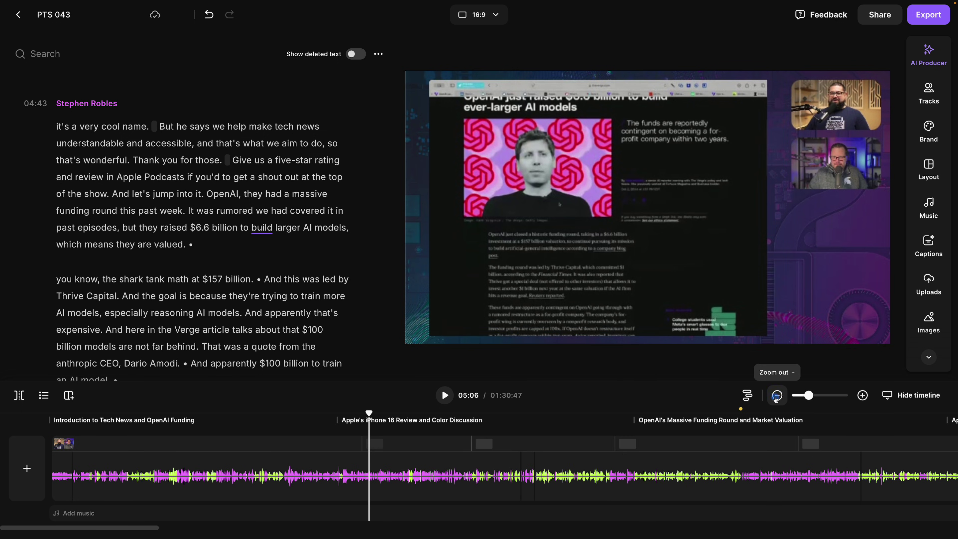
left_click(778, 395)
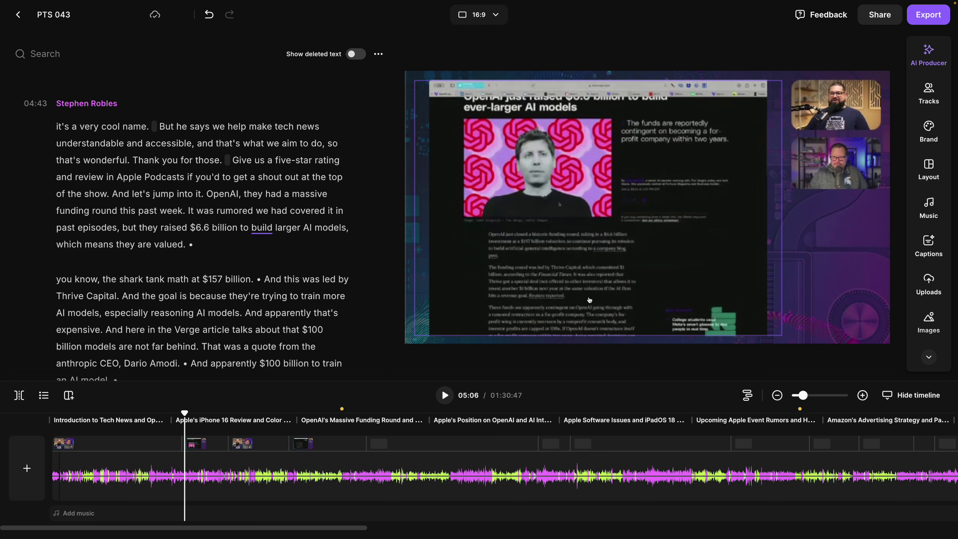
left_click(231, 472)
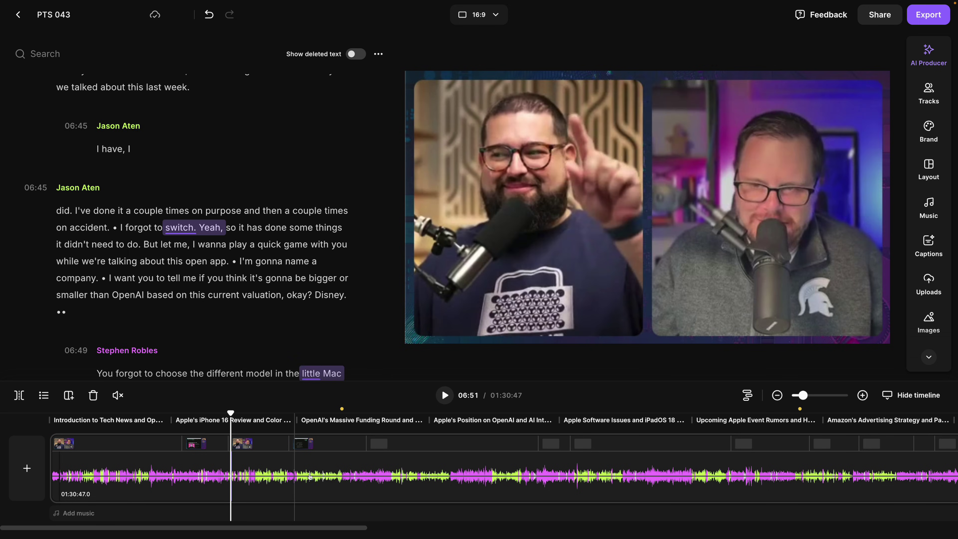
left_click(323, 478)
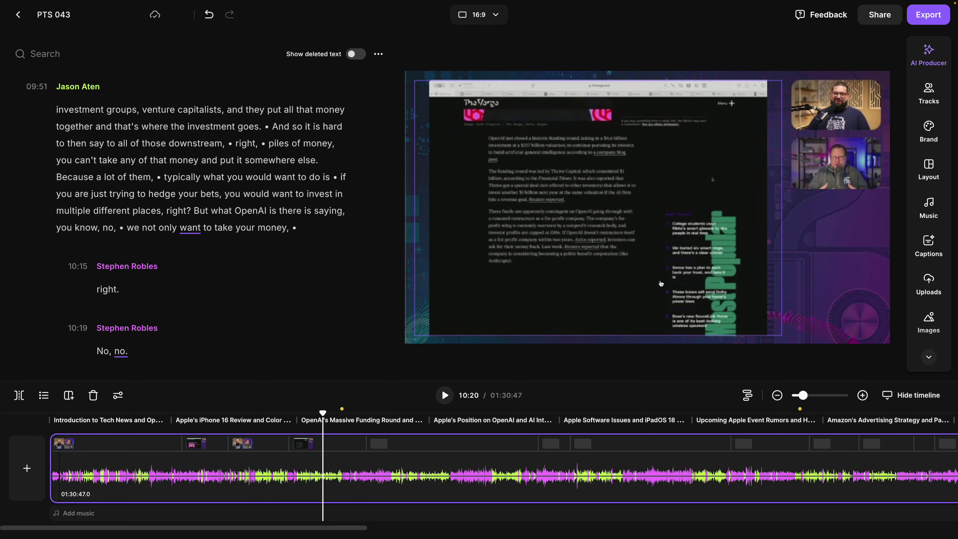
left_click(628, 238)
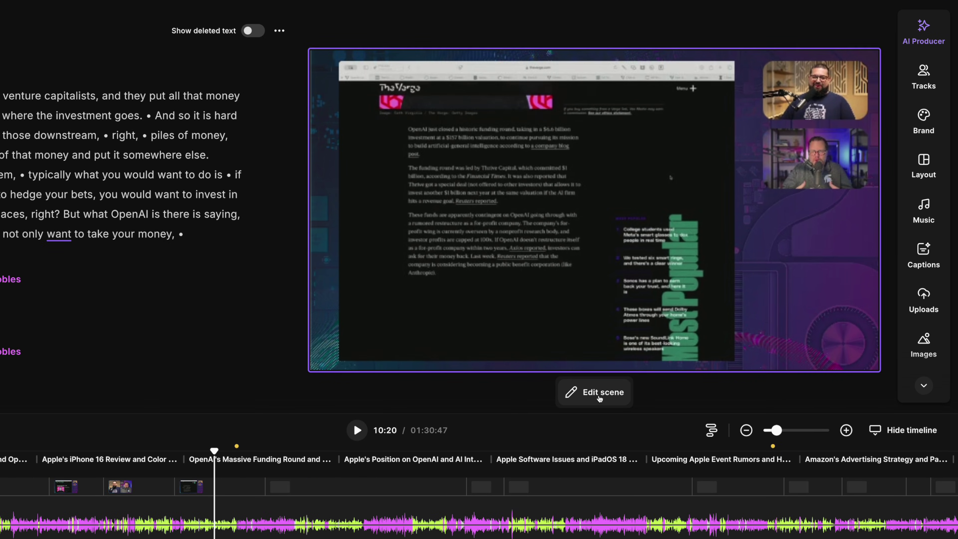
left_click(600, 393)
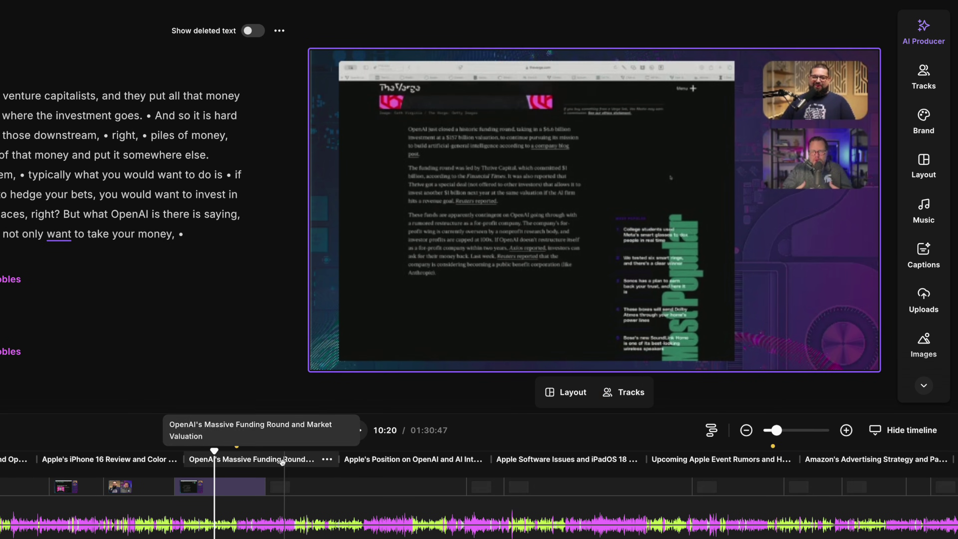
- Try the Picture in picture, Grid Fit, screenshare-with-side-speakers and single full-frame layouts on the screenshare scene
scroll(203, 489, "right", 2)
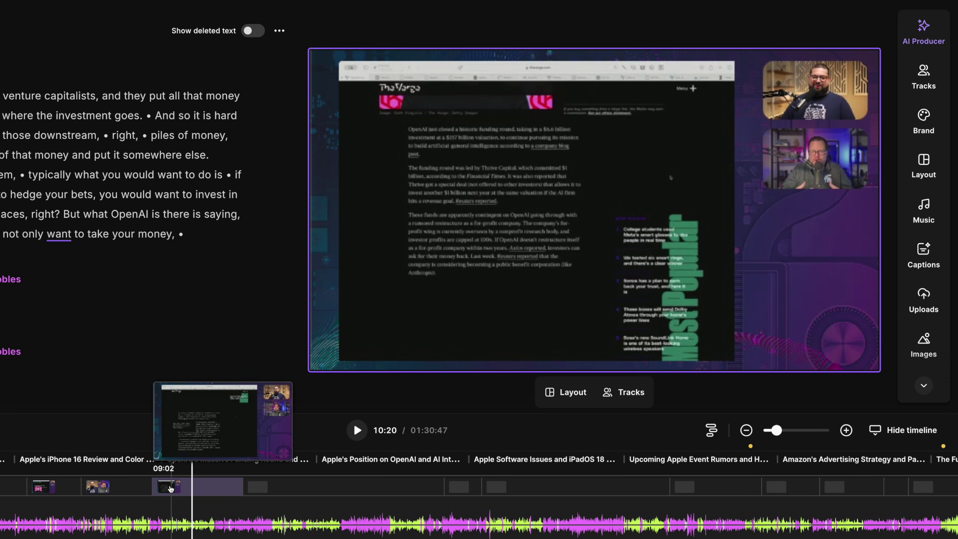
mouse_move(193, 487)
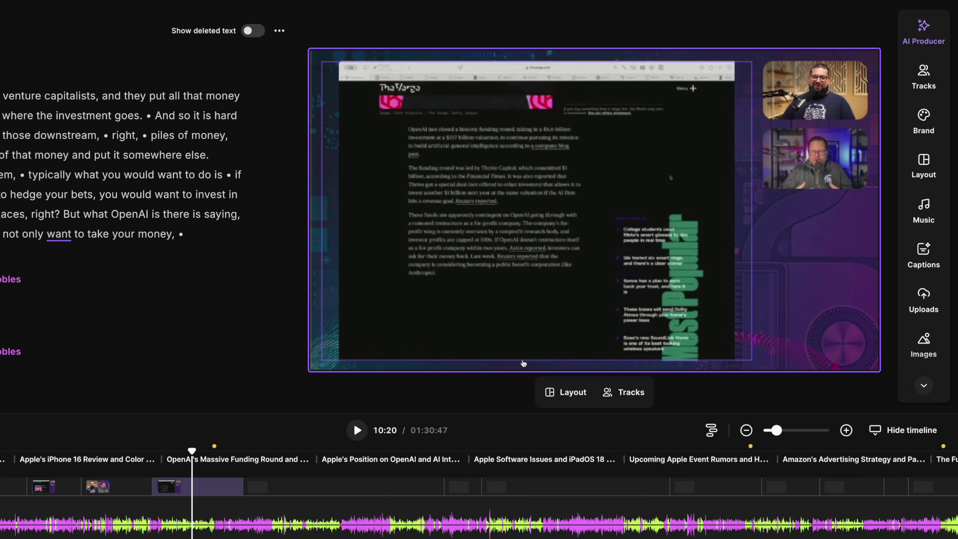
left_click(580, 393)
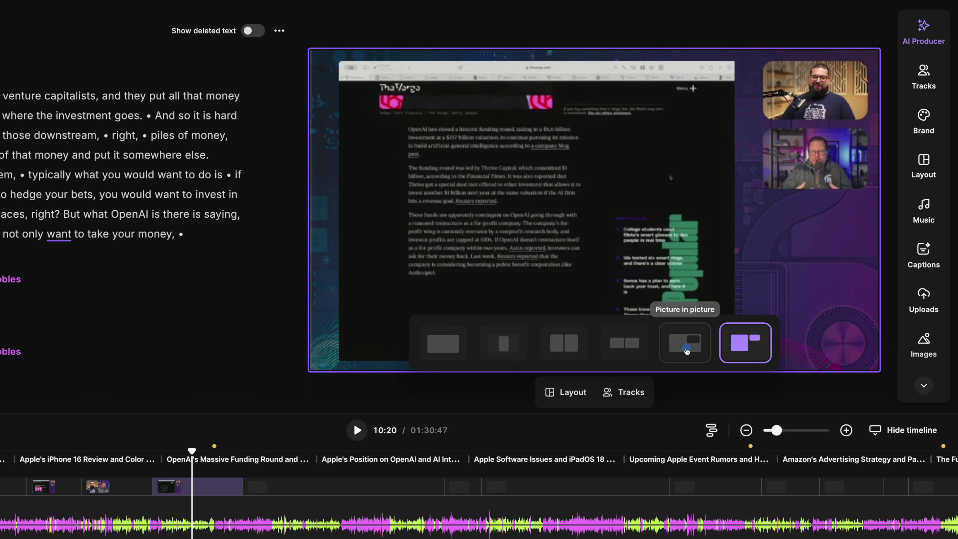
left_click(686, 350)
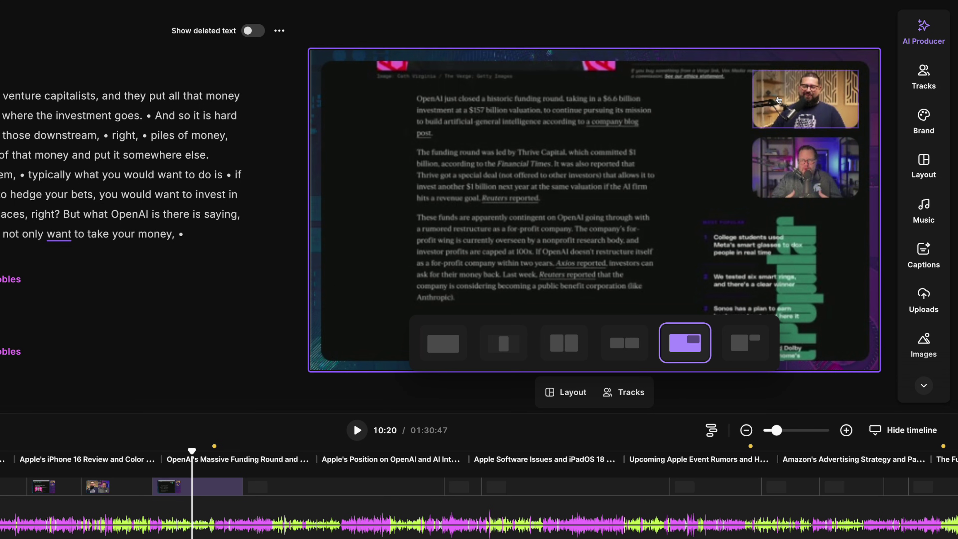
left_click(620, 350)
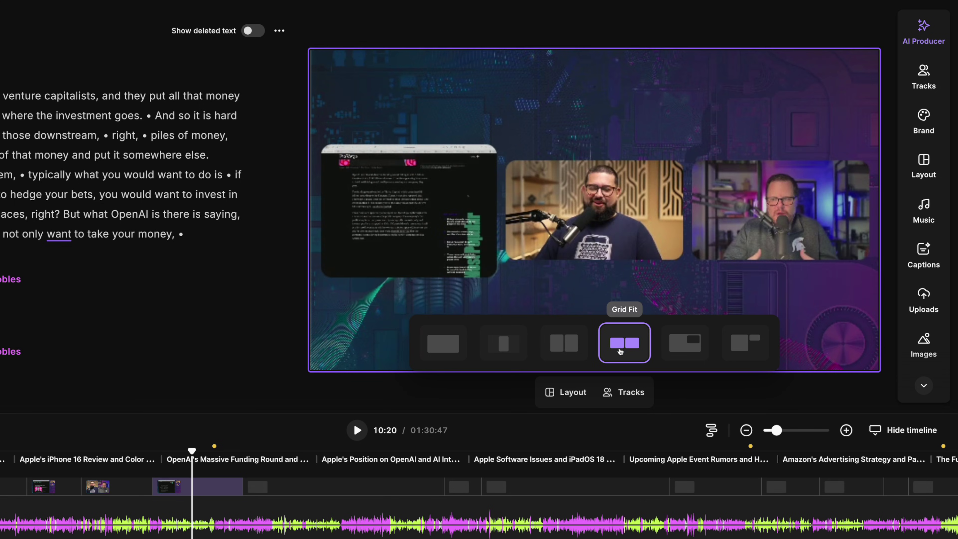
left_click(751, 348)
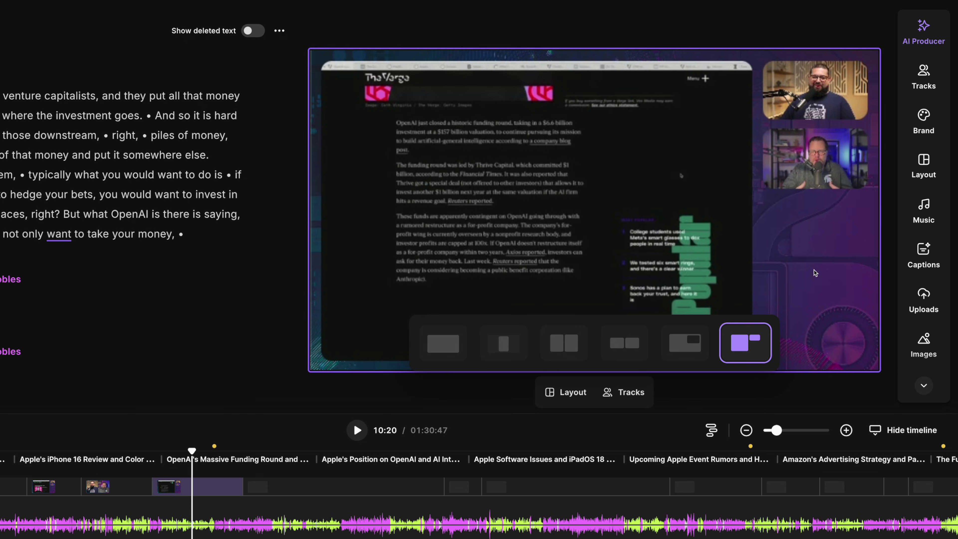
left_click(443, 345)
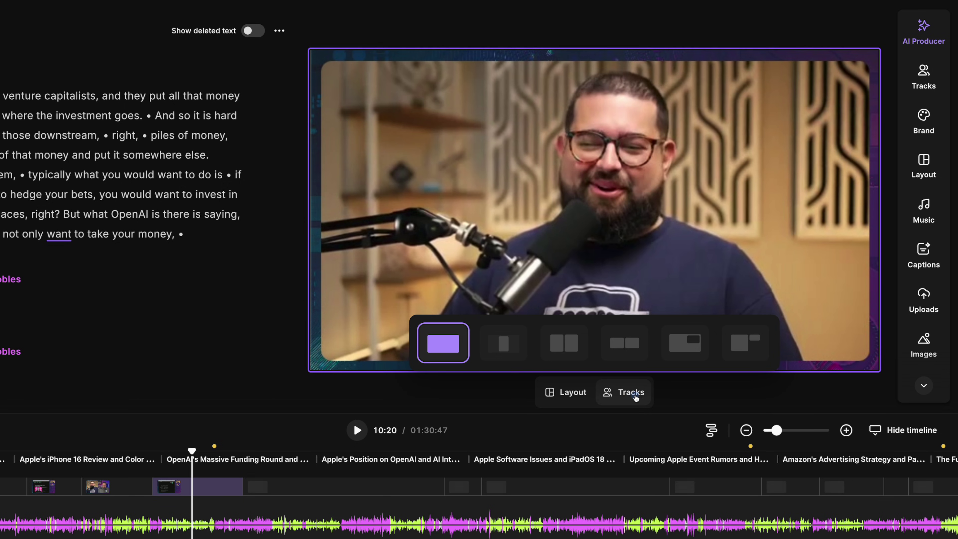
- Toggle the scene's tracks so the screenshare and both hosts are shown, with the second host above the first
left_click(635, 395)
left_click(656, 344)
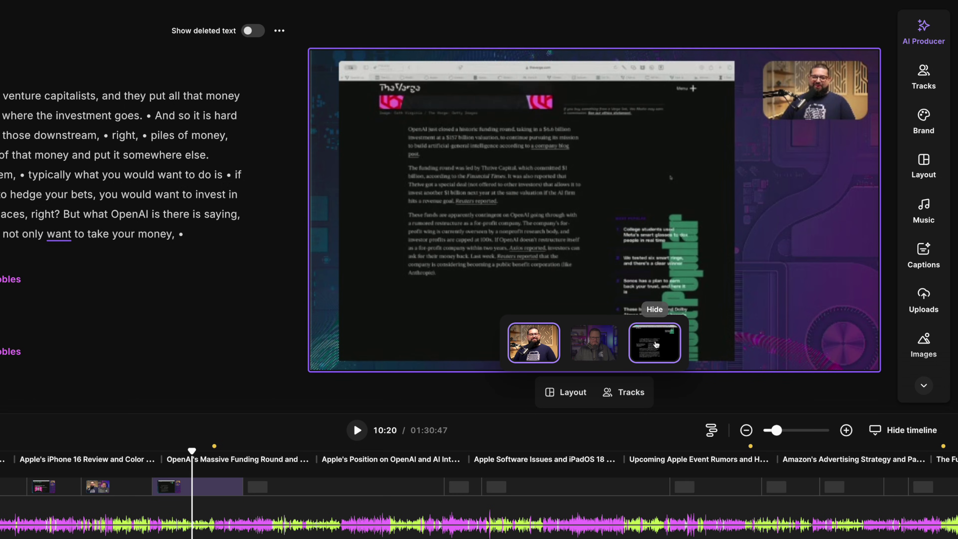
left_click(600, 342)
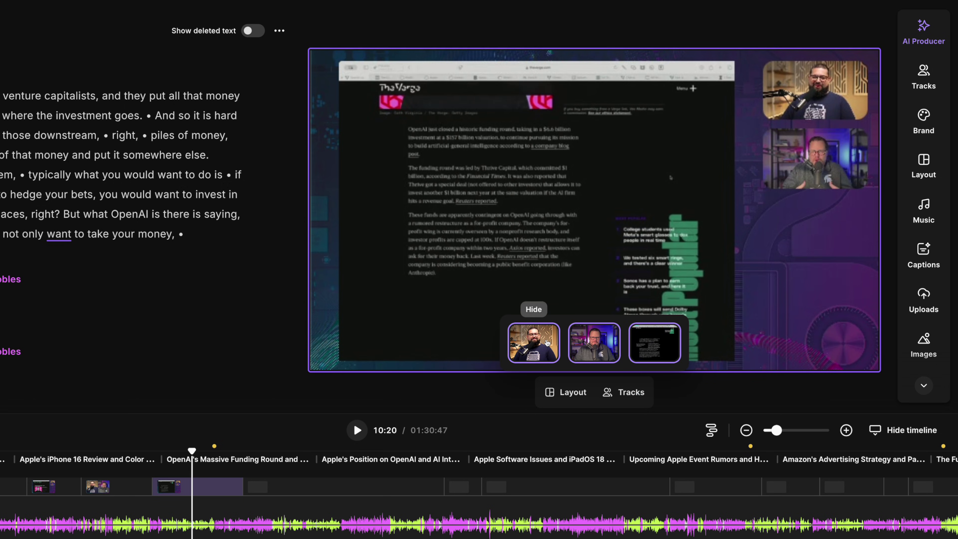
left_click(547, 343)
left_click(586, 344)
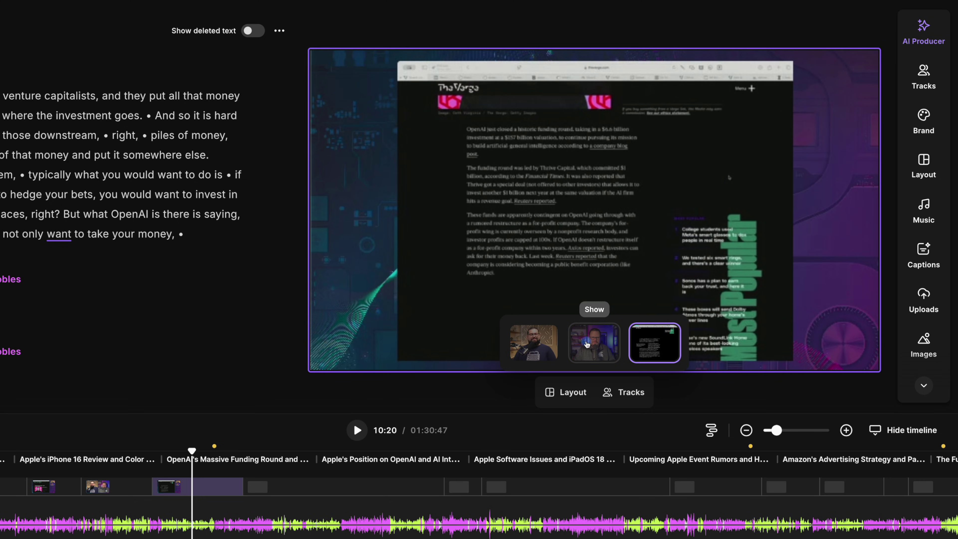
left_click(587, 344)
left_click(534, 347)
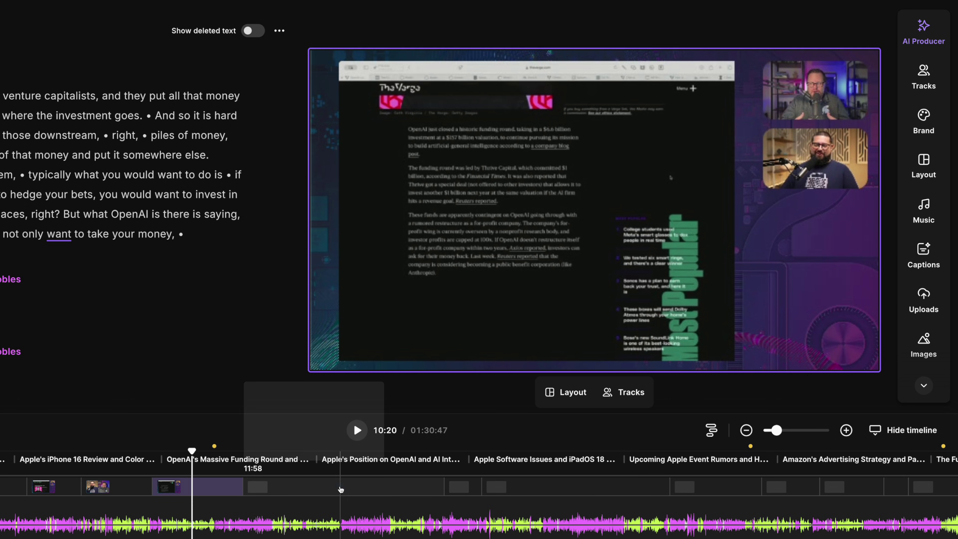
- Split the scene at 15:07, show only the second host in the new scene, and play across the change
left_click(341, 490)
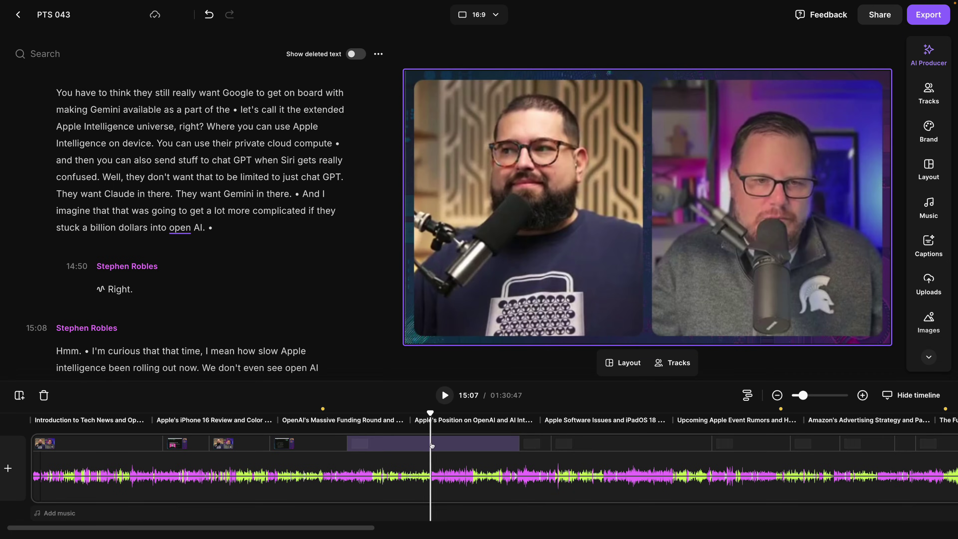
left_click(19, 395)
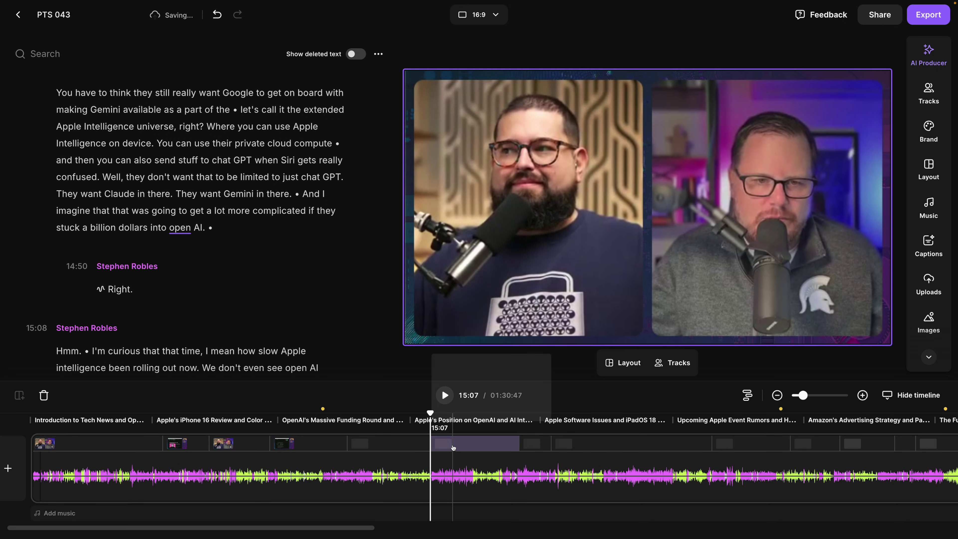
left_click(672, 362)
left_click(660, 324)
key("space")
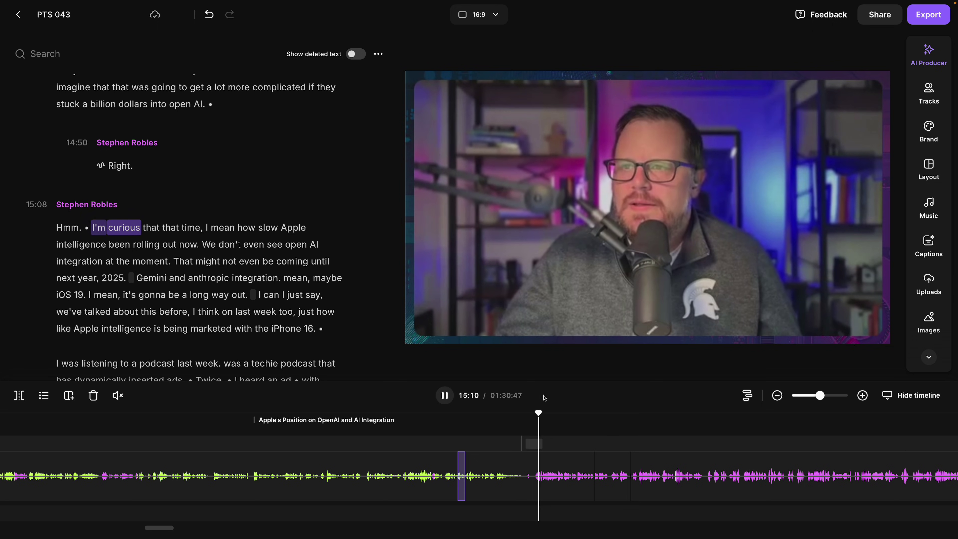
key("space")
- Delete the transcript passage from "We'll just call you" through "phone key" around the comment marker at 01:05:07
scroll(540, 415, "down", 3)
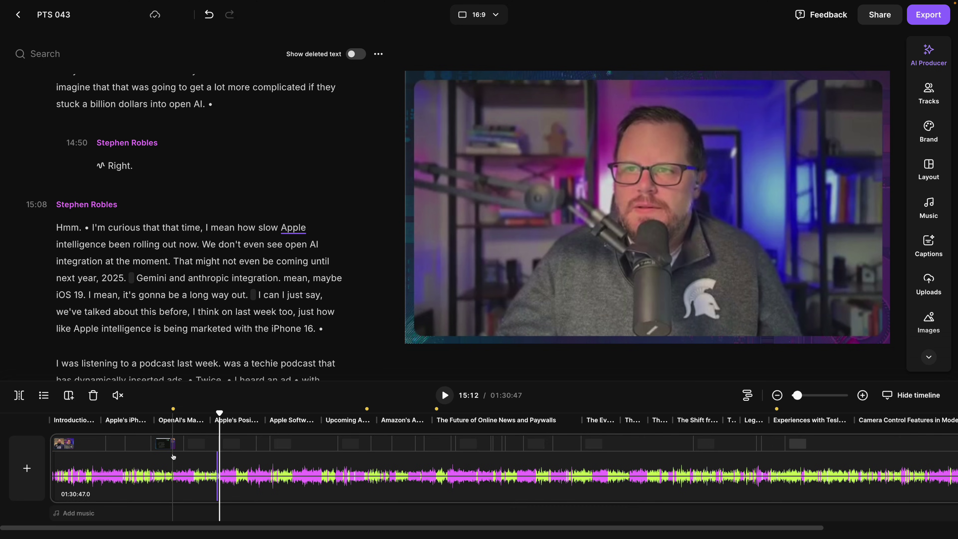
mouse_move(173, 410)
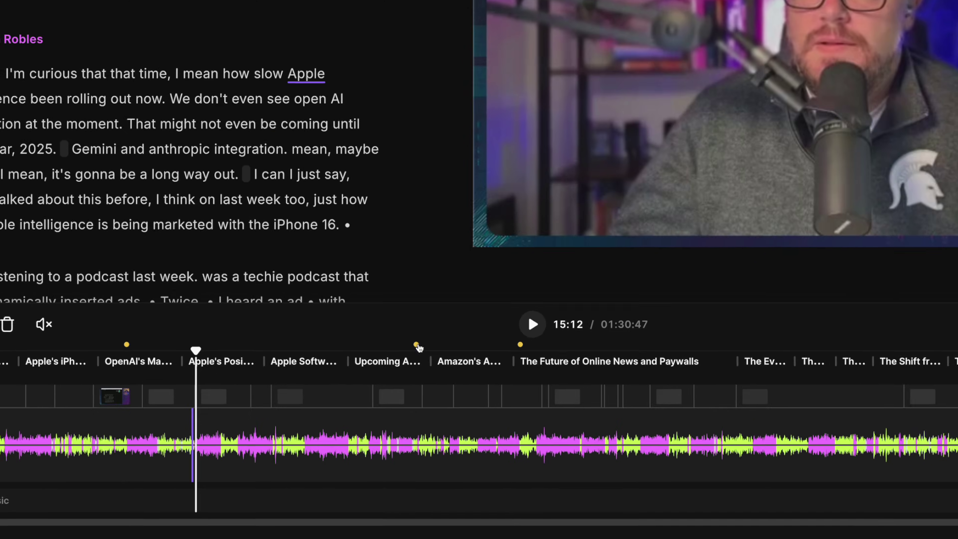
mouse_move(368, 409)
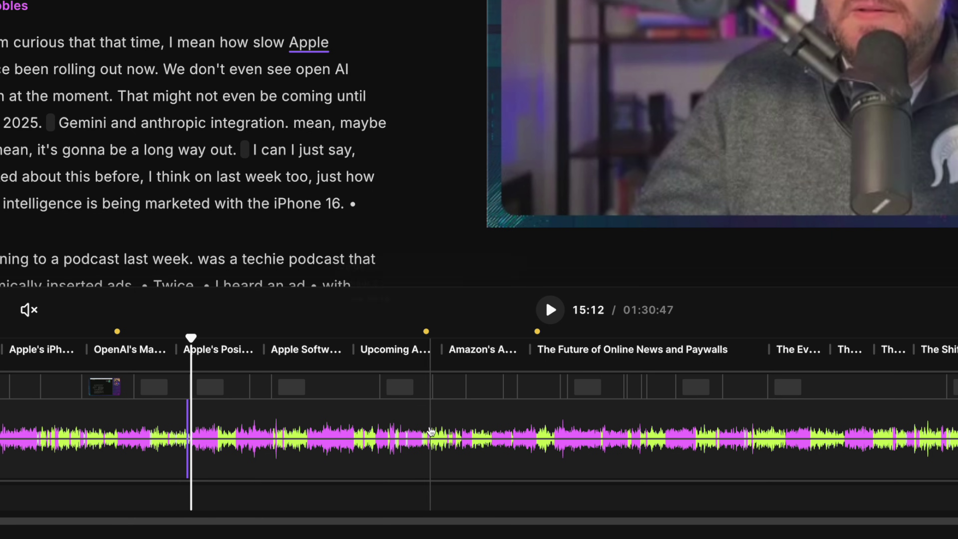
left_click(427, 441)
scroll(427, 442, "up", 5)
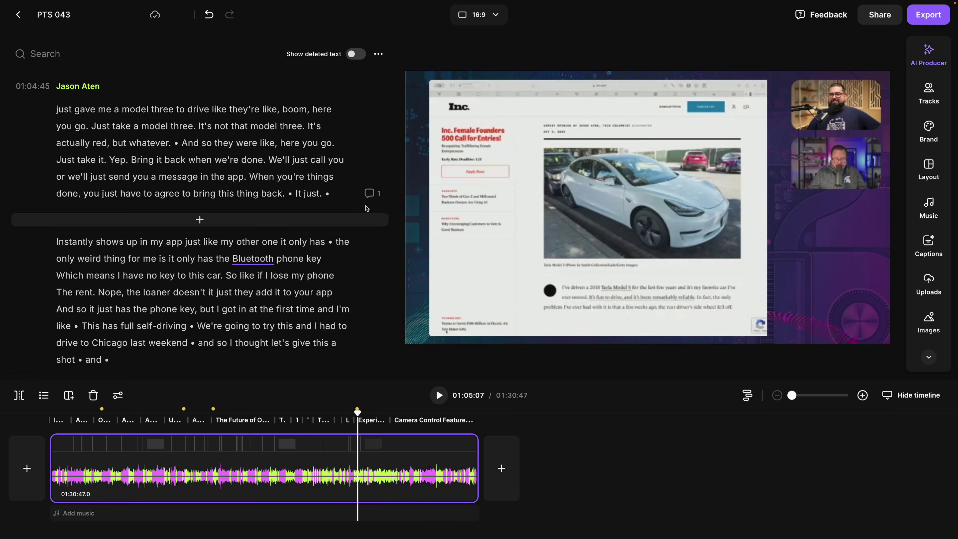
mouse_move(369, 203)
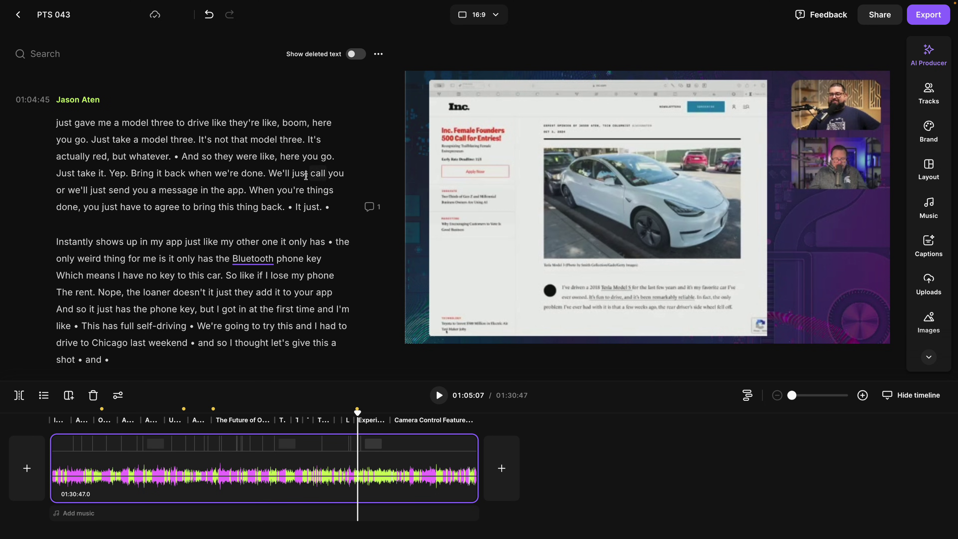
left_click(274, 173)
left_click_drag(274, 173, 320, 266)
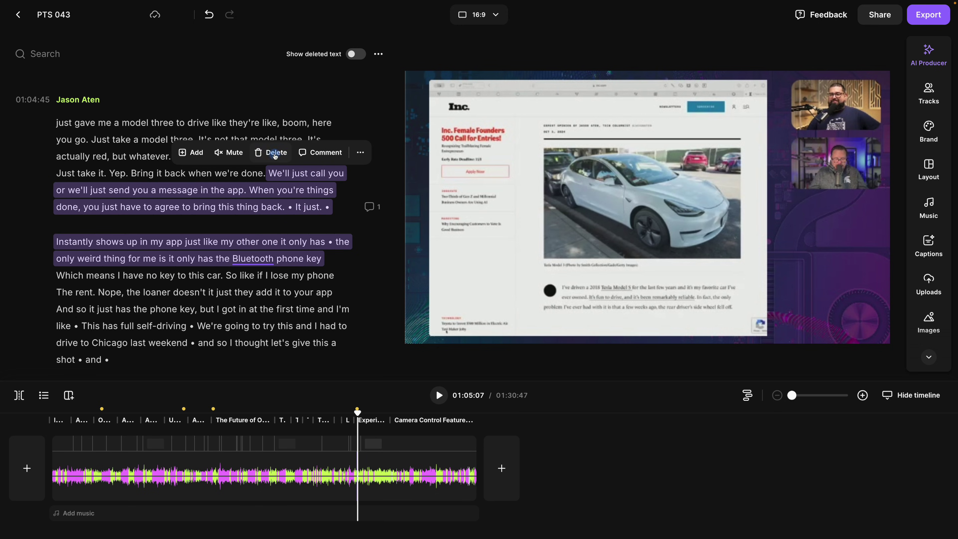
left_click(275, 157)
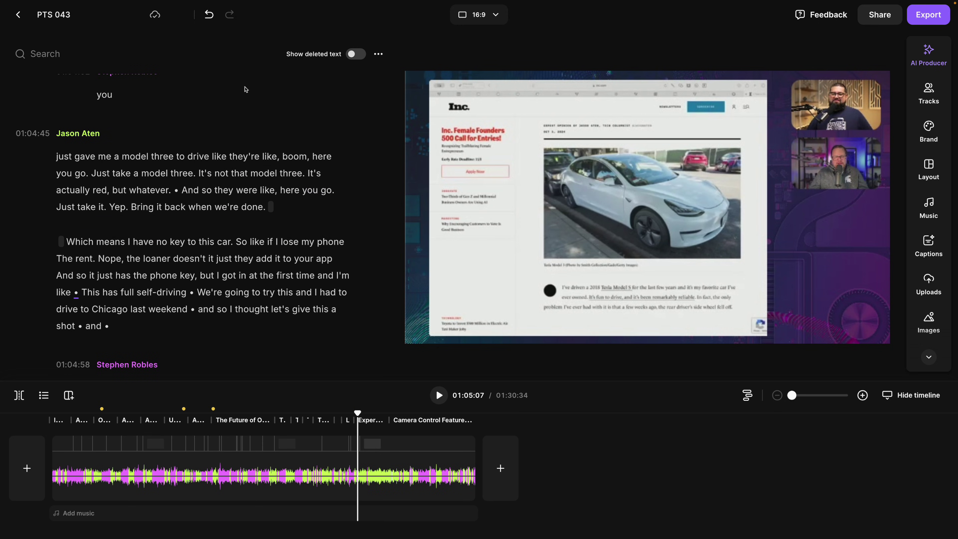
- Search the transcript for "next week" and replace the search phrase with "next time" to find the sign-off
left_click(108, 56)
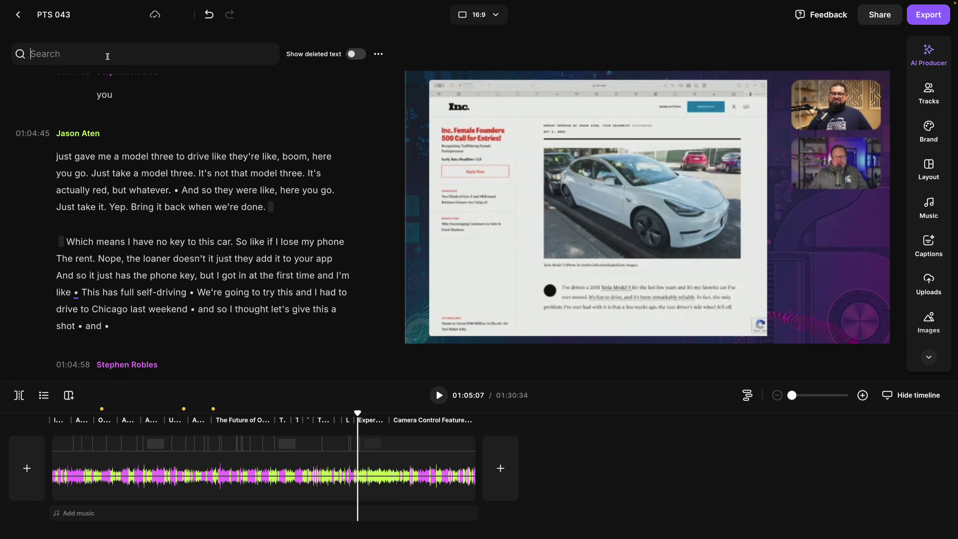
type("next week")
key("BackSpace")
key("BackSpace")
key("BackSpace")
key("BackSpace")
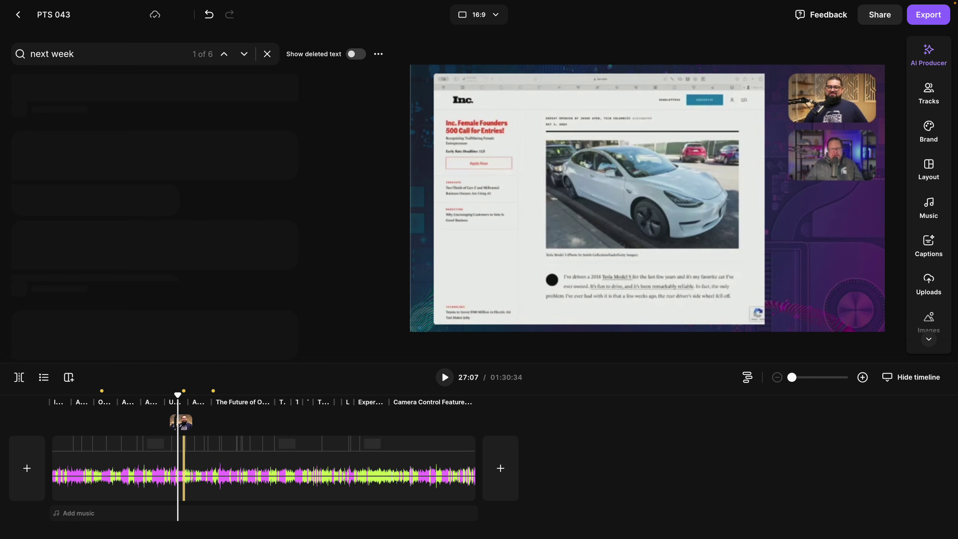
type("time")
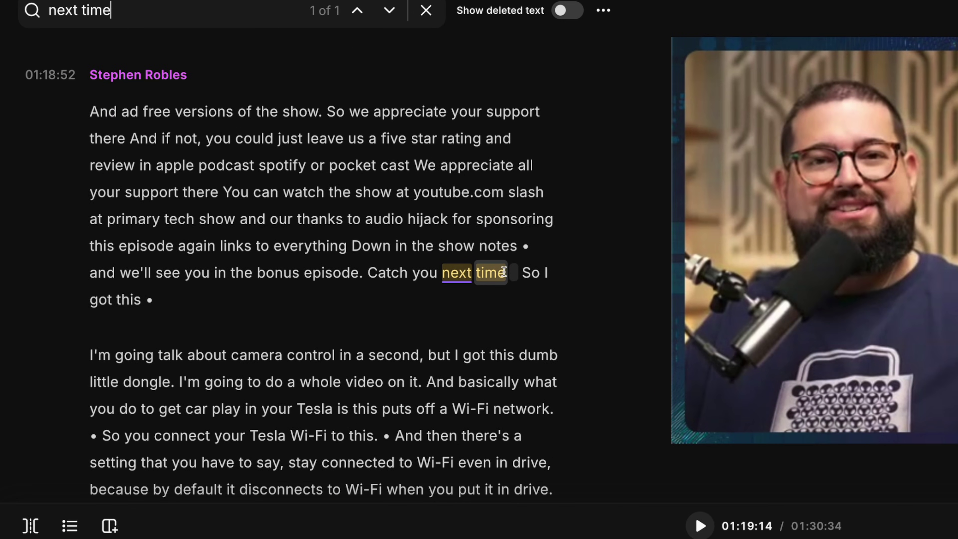
mouse_move(321, 221)
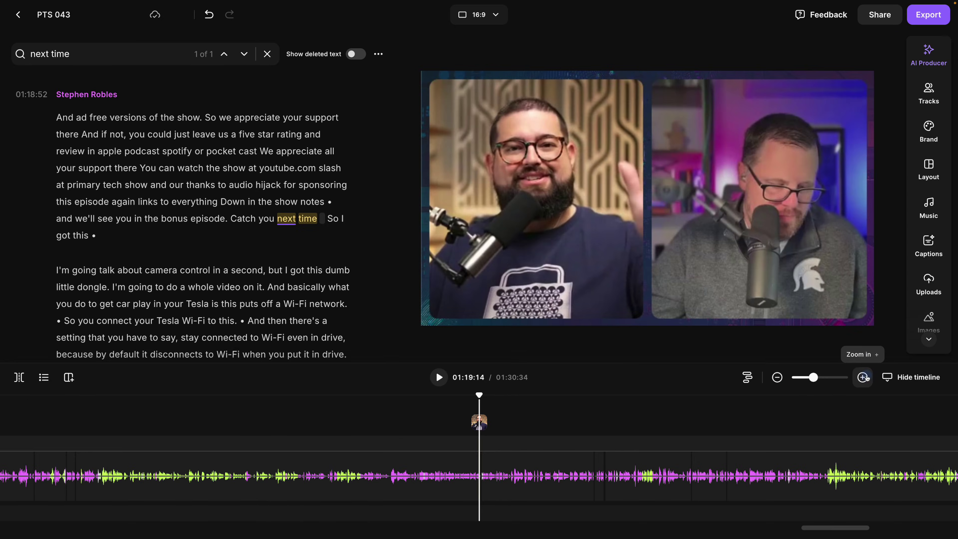
- Split the episode at 01:19:14, right after the "Catch you next time" sign-off, and delete the whole section that follows
left_click(864, 377)
left_click(864, 378)
left_click(863, 377)
left_click(863, 377)
left_click_drag(480, 395, 487, 395)
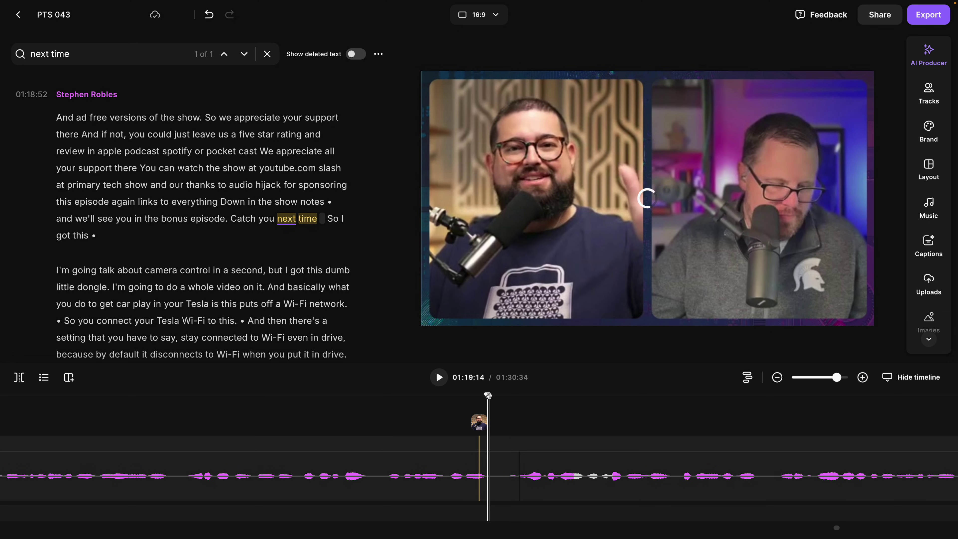
left_click(488, 487)
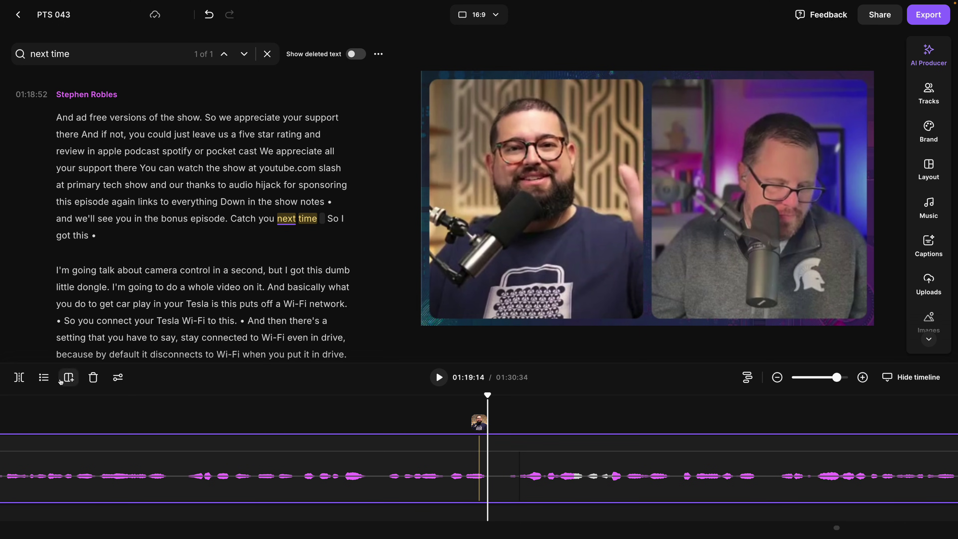
left_click(19, 377)
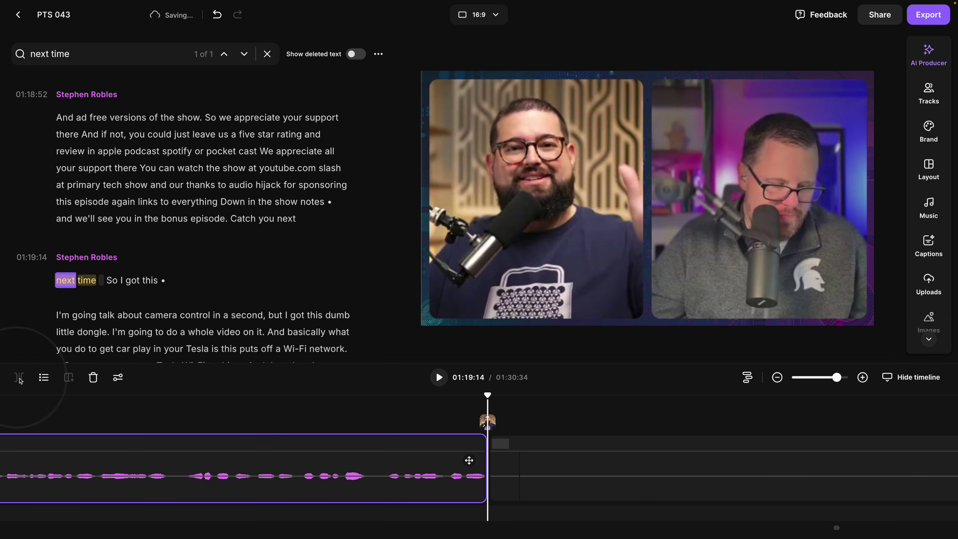
left_click(593, 484)
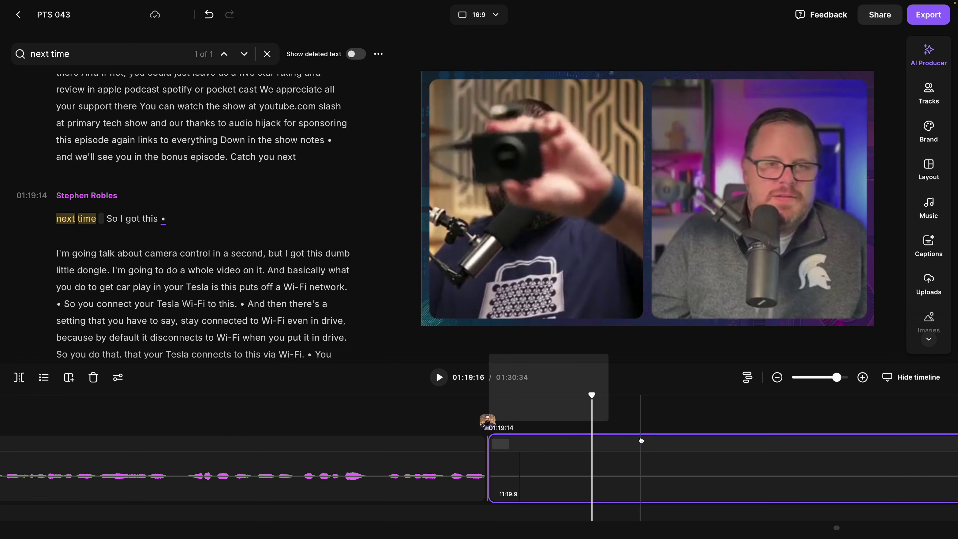
left_click(93, 378)
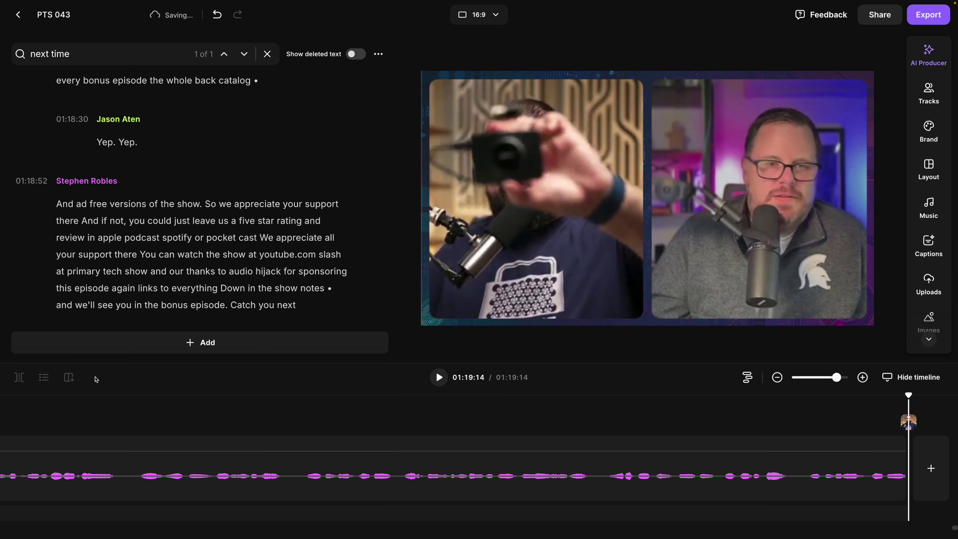
- Add captions with the purple-background, orange-highlight preset and check that preset's options
left_click(778, 396)
left_click(778, 395)
left_click(778, 396)
left_click(778, 396)
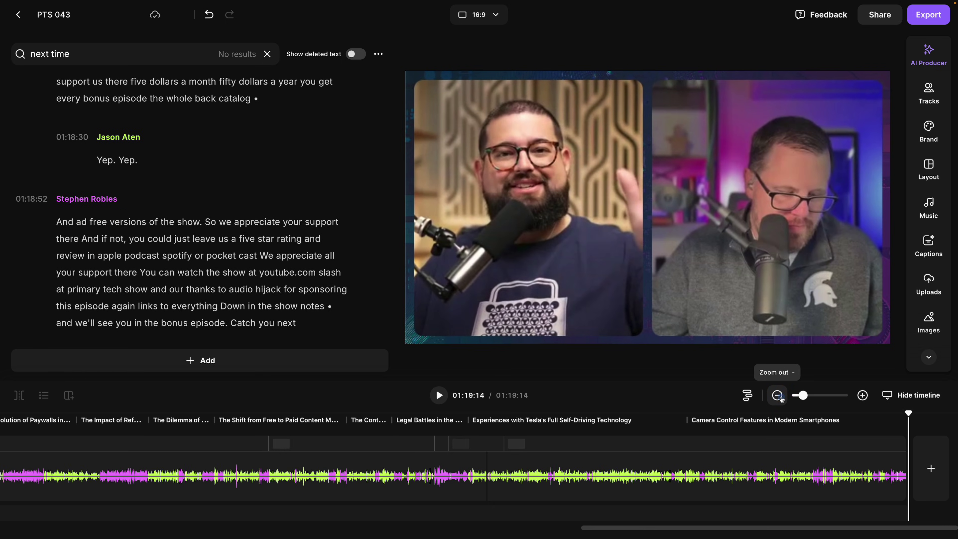
left_click(778, 396)
scroll(929, 227, "down", 1)
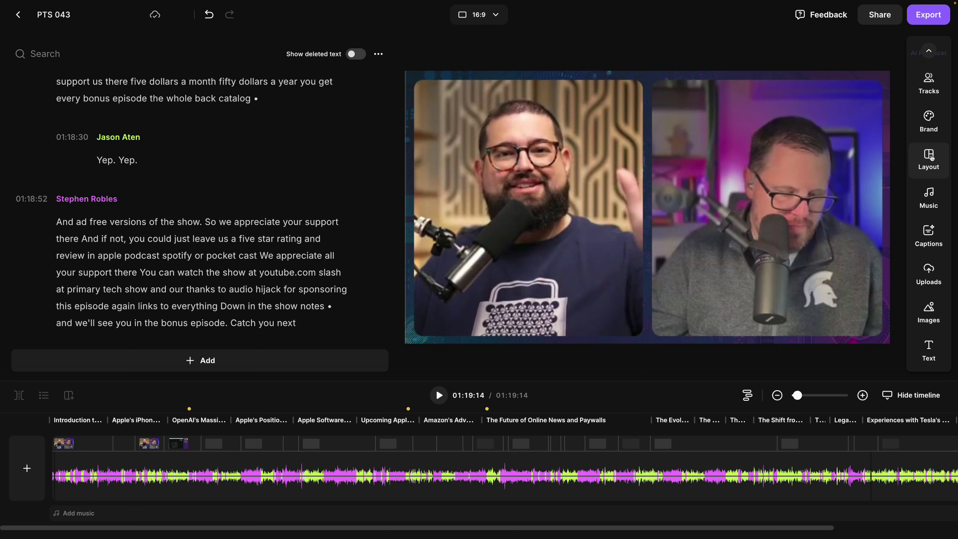
left_click(929, 238)
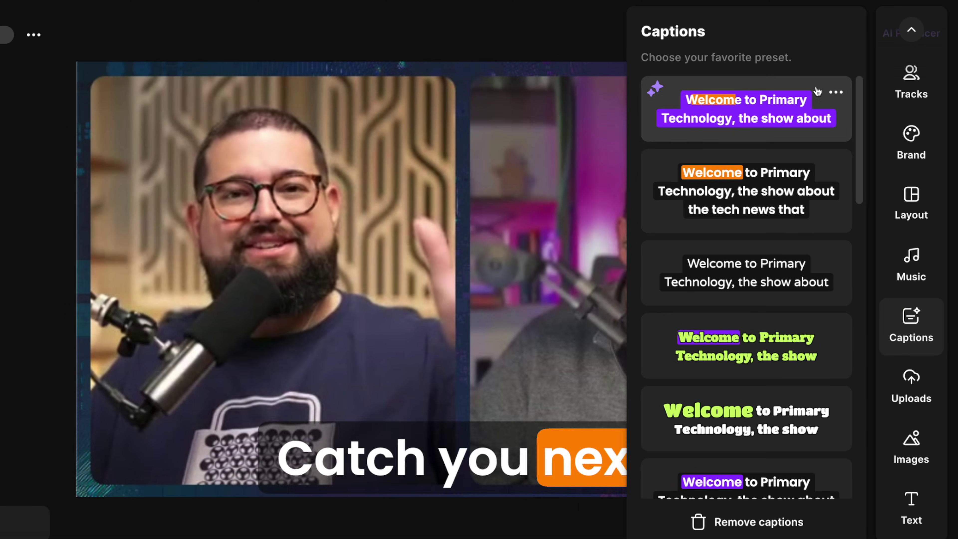
left_click(836, 93)
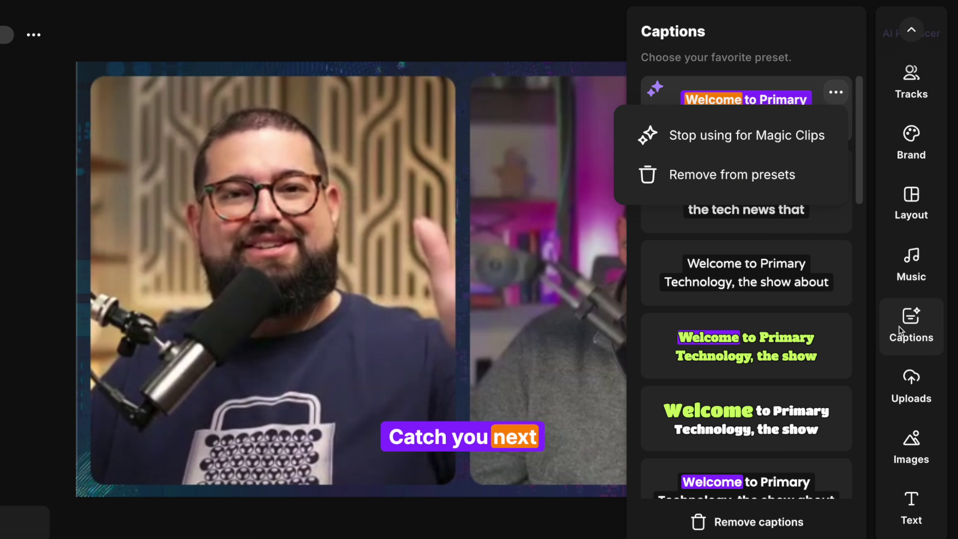
left_click(907, 329)
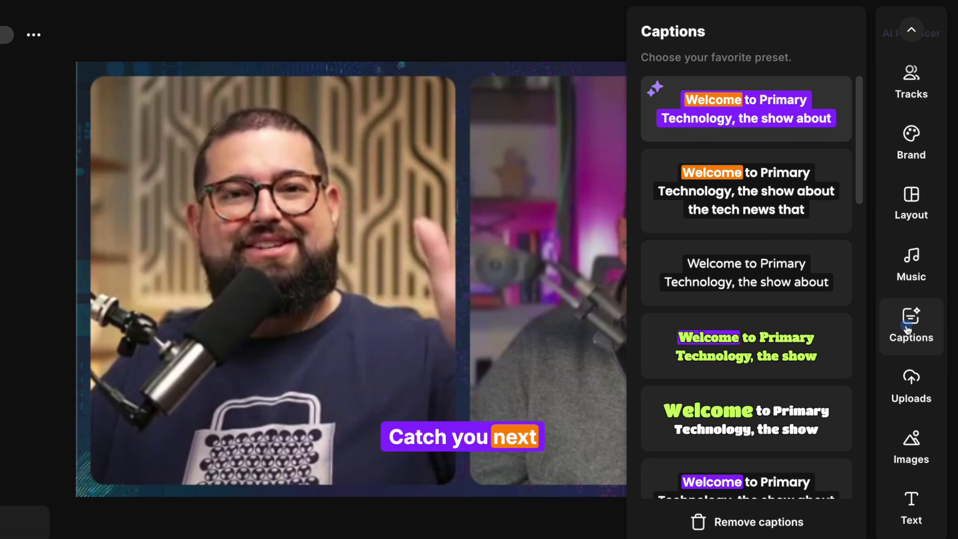
left_click(907, 329)
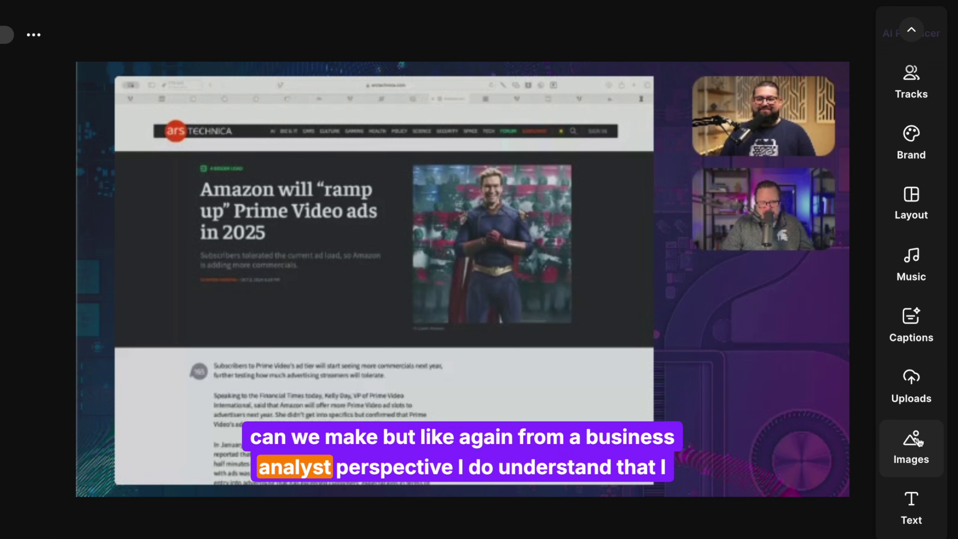
- Overlay the uploaded RTMP Livestream image, expand it to full screen, and lengthen its timeline clip with the start at 41:26
left_click(915, 391)
mouse_move(753, 309)
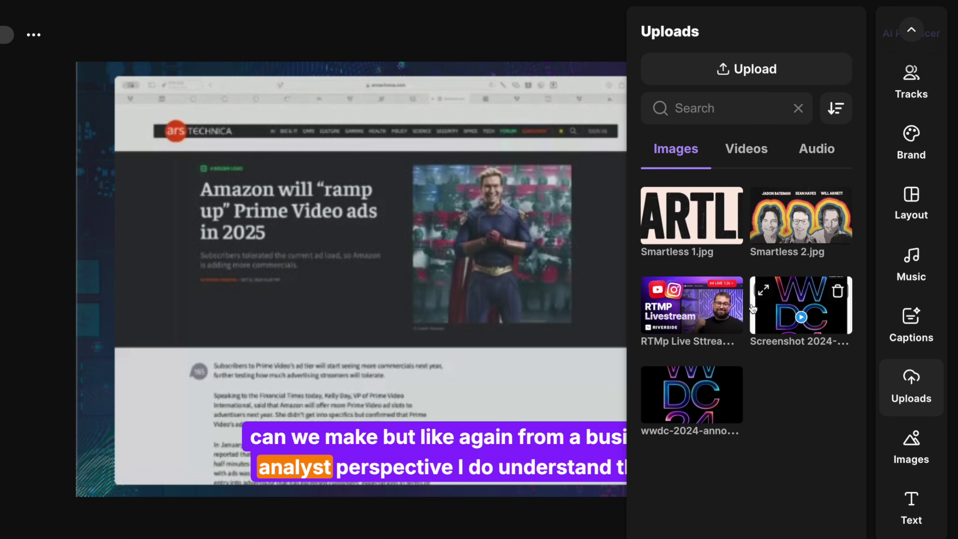
left_click(677, 316)
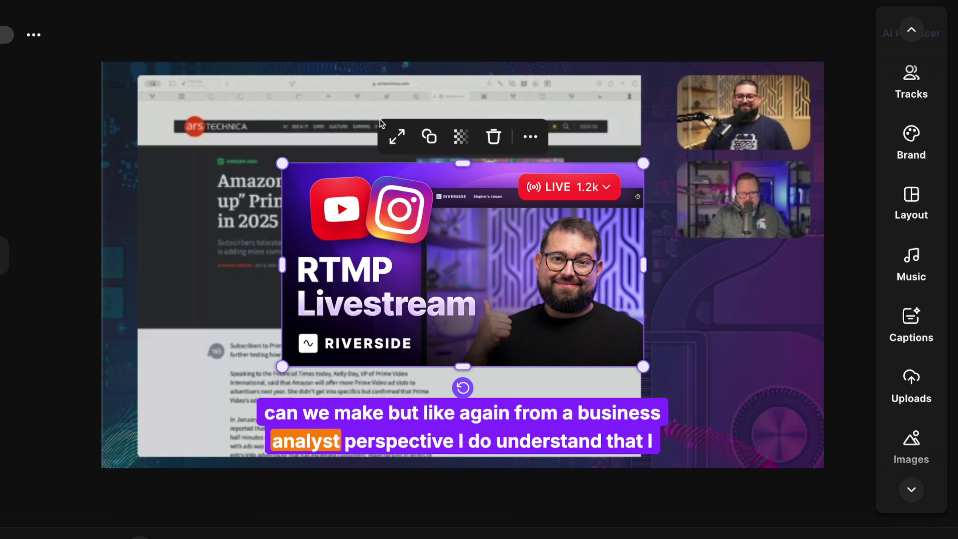
left_click(397, 136)
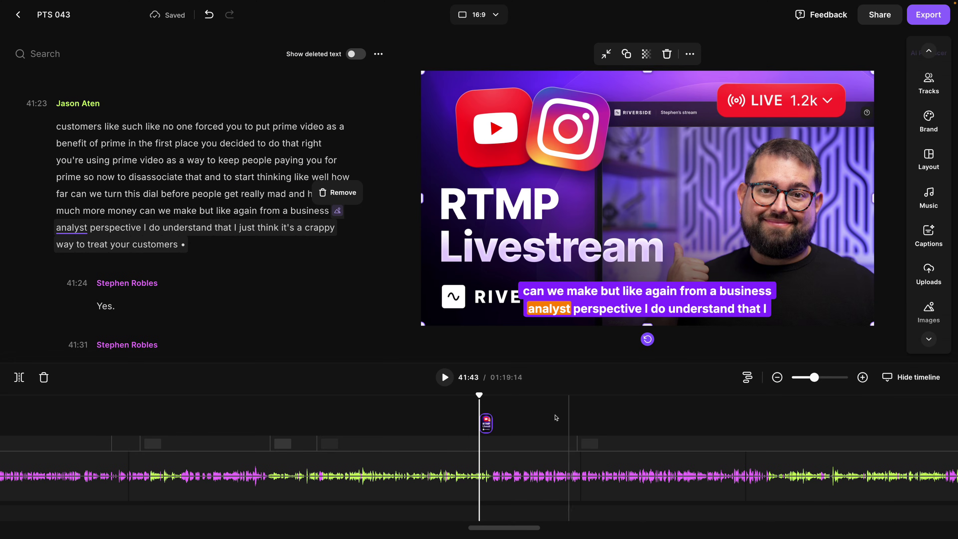
left_click_drag(492, 422, 434, 423)
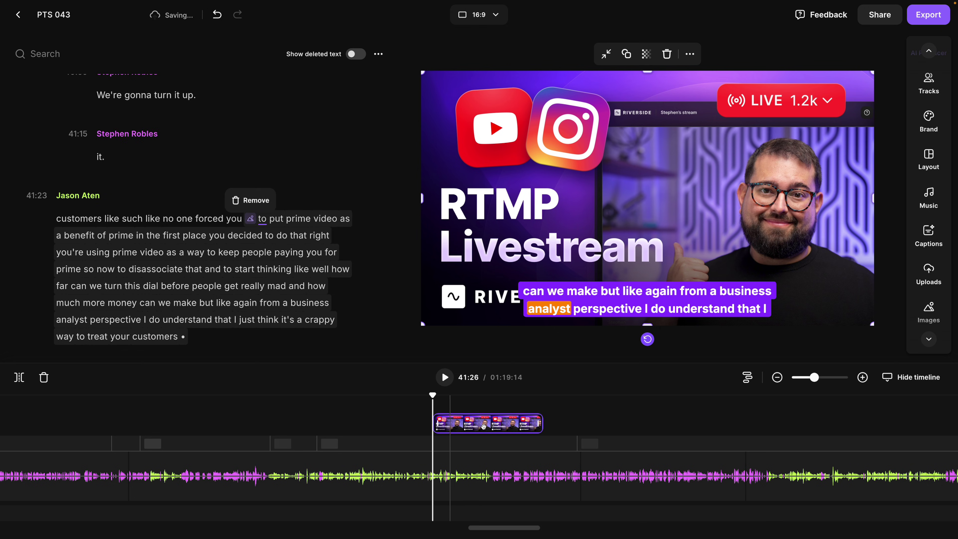
- Overlay the uploaded WWDC24 image at 41:38 and position it beside the man in the RTMP Livestream image
left_click(466, 411)
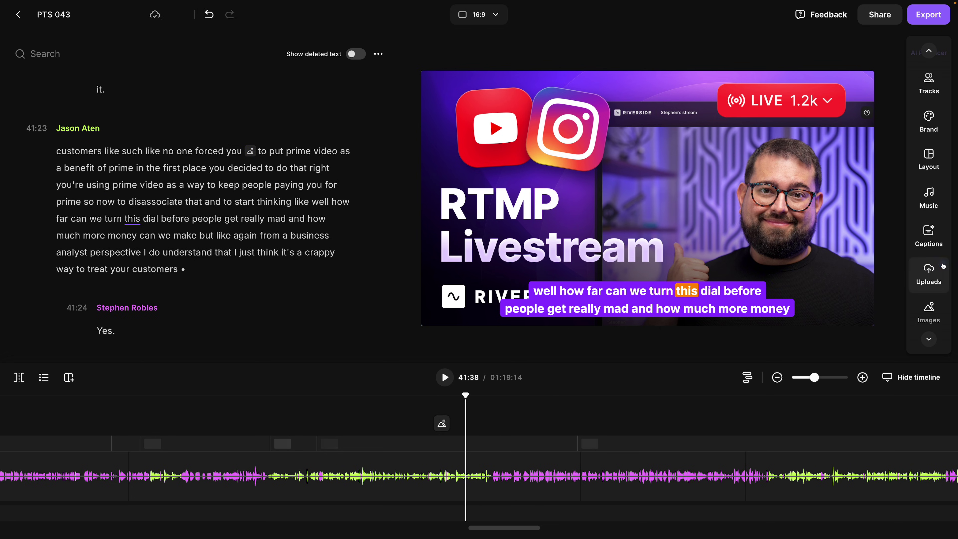
left_click(942, 266)
left_click(877, 168)
left_click_drag(626, 164, 671, 159)
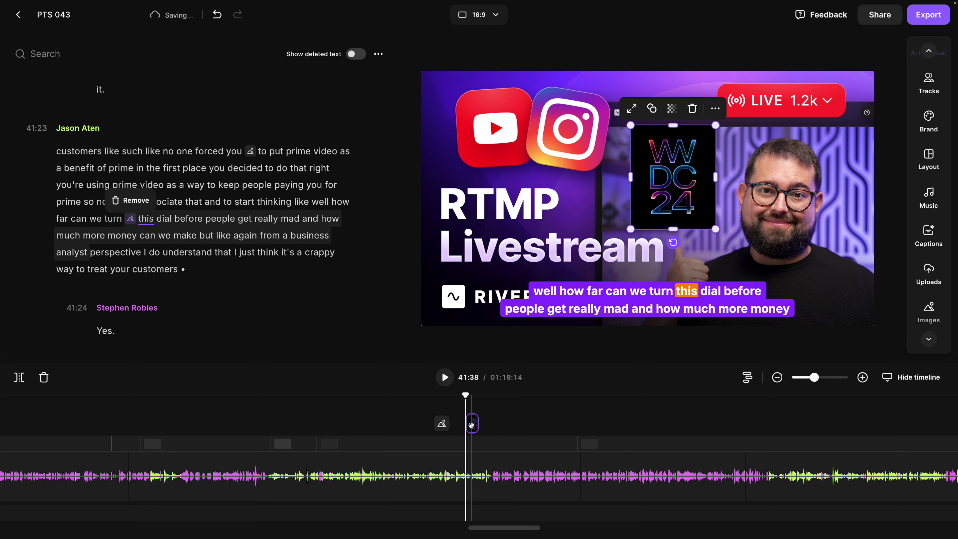
left_click(259, 235)
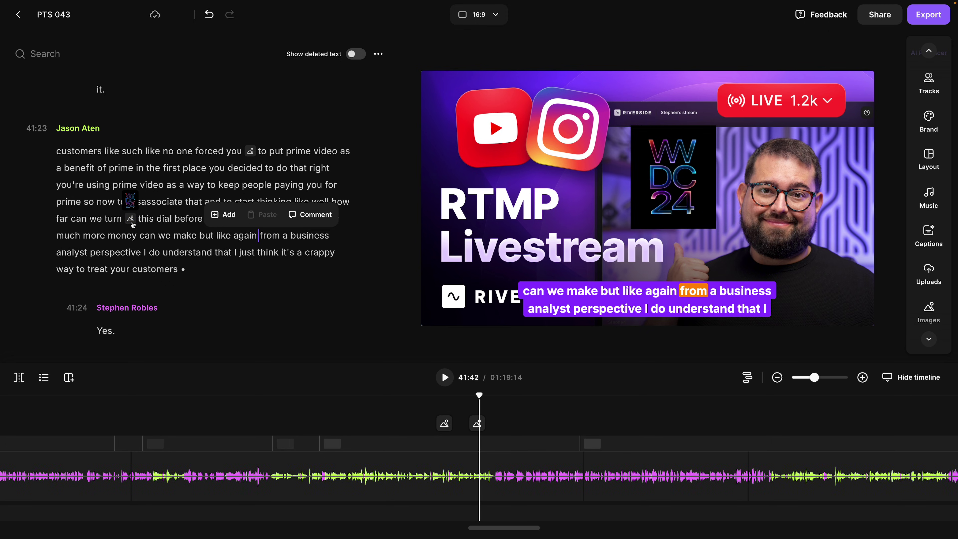
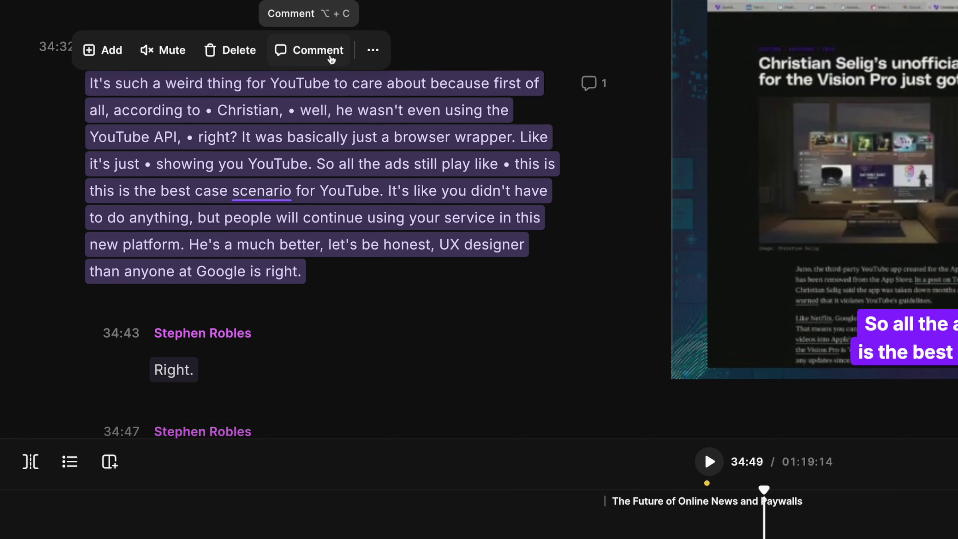
- Start adding an image to the selected passage beginning "It's such a weird thing for YouTube" and search the royalty-free images for "youtube"
left_click(374, 54)
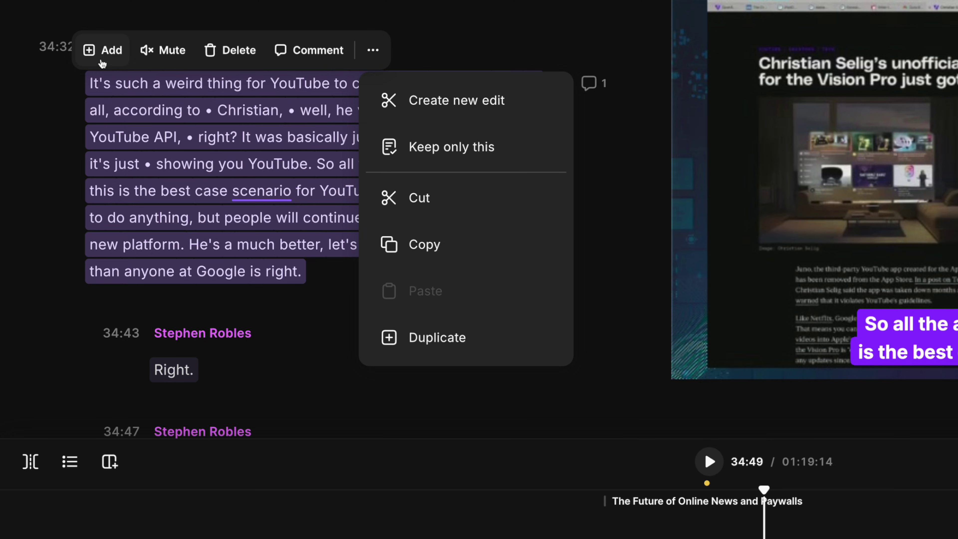
left_click(94, 53)
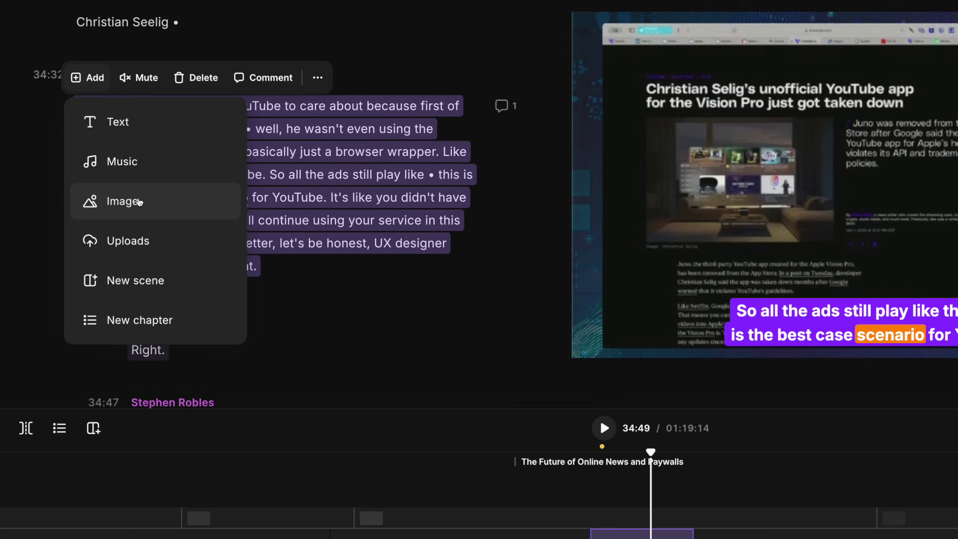
left_click(162, 196)
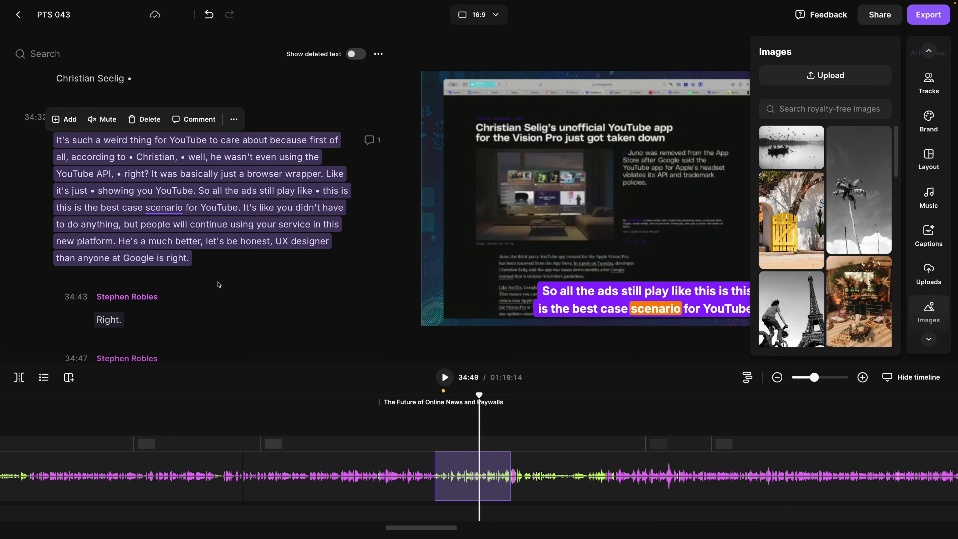
left_click(841, 109)
type("youtube")
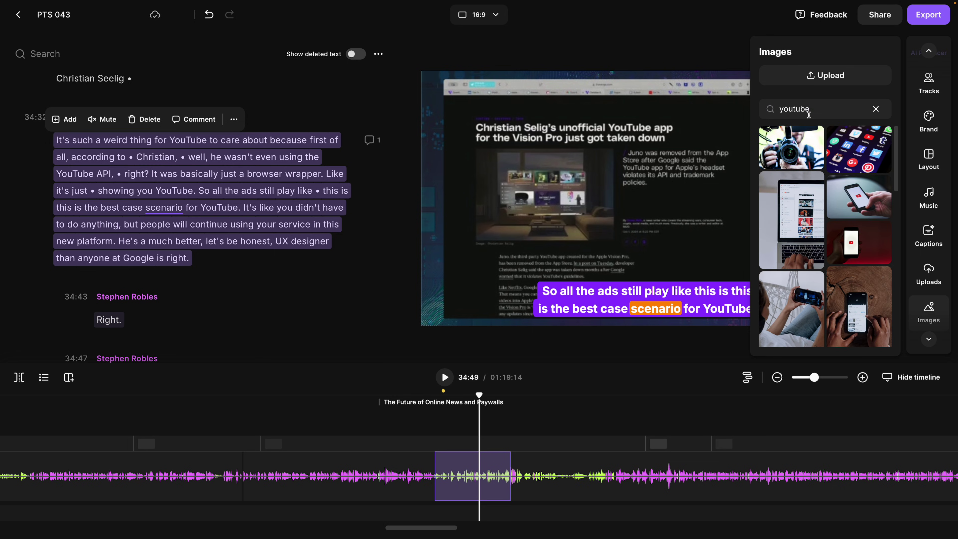
- Insert the photo of a hand holding a phone with the YouTube logo over the passage and expand it to full screen
scroll(853, 189, "down", 4)
scroll(846, 206, "up", 4)
left_click(858, 200)
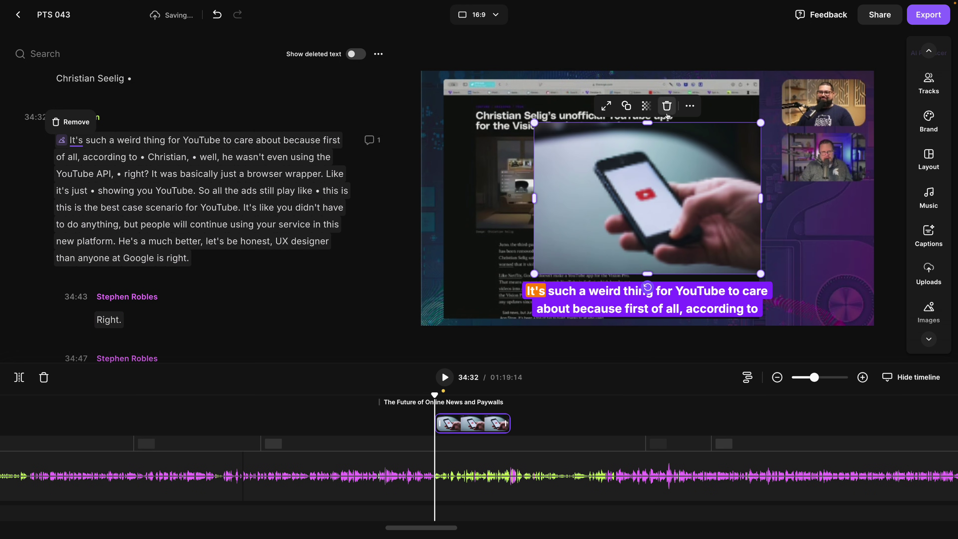
left_click(607, 107)
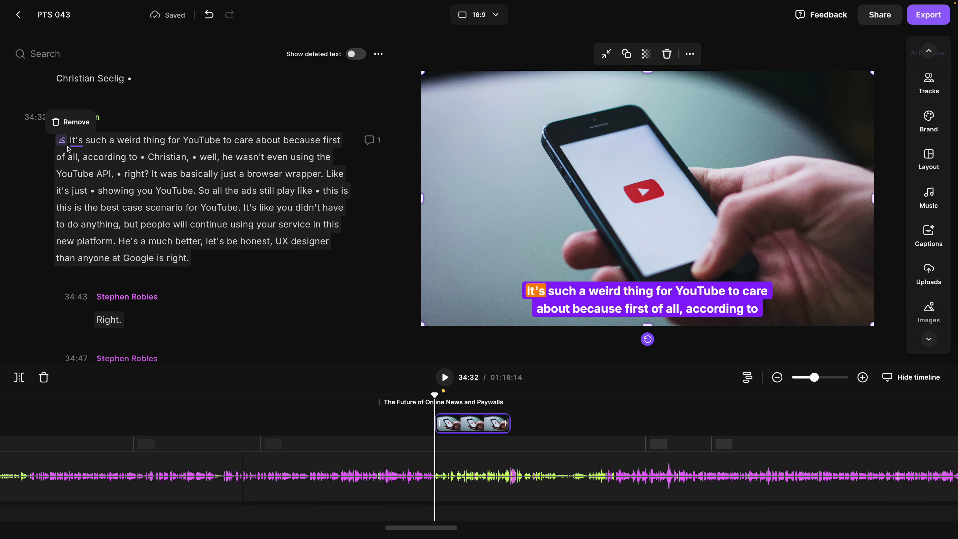
- Split the episode at 33:13, just after "never paid money for something like that, but."
scroll(188, 259, "down", 10)
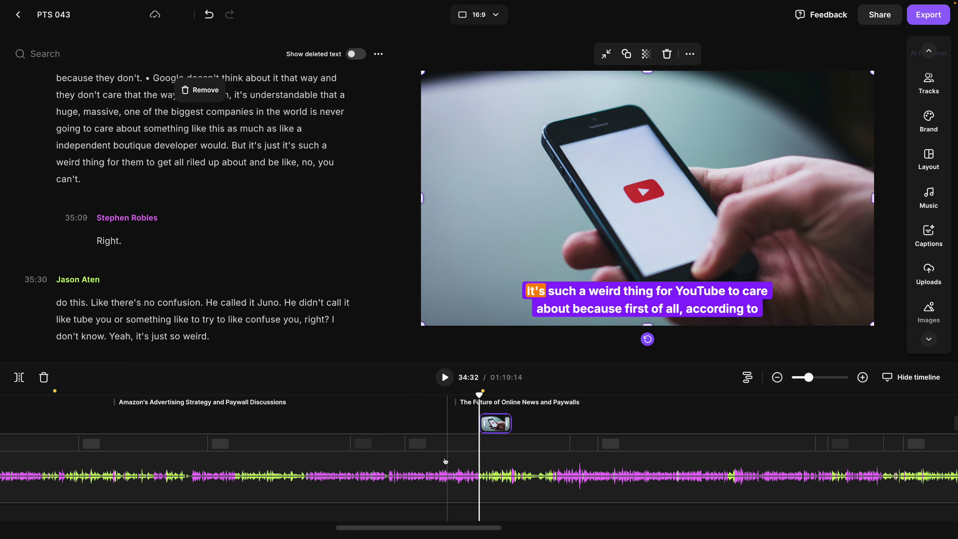
left_click(385, 487)
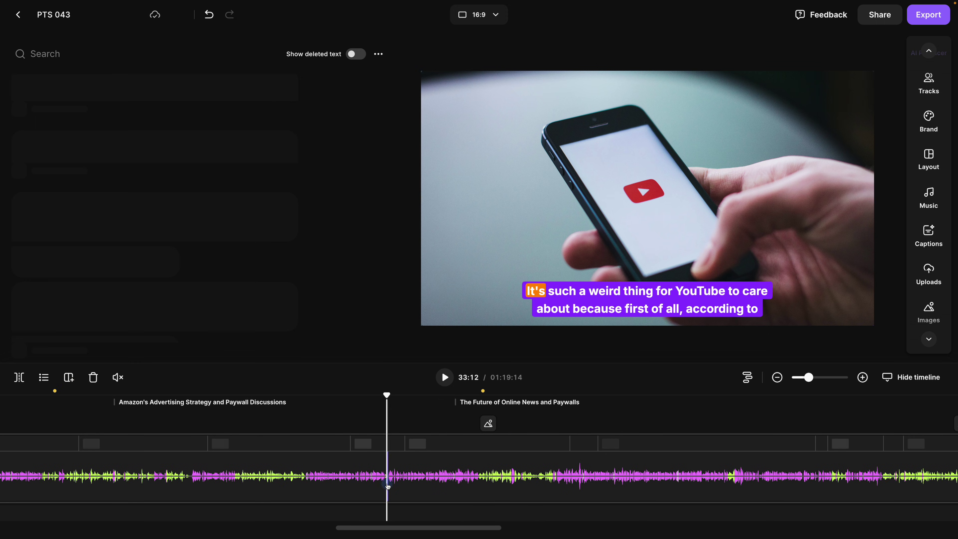
scroll(441, 470, "up", 3)
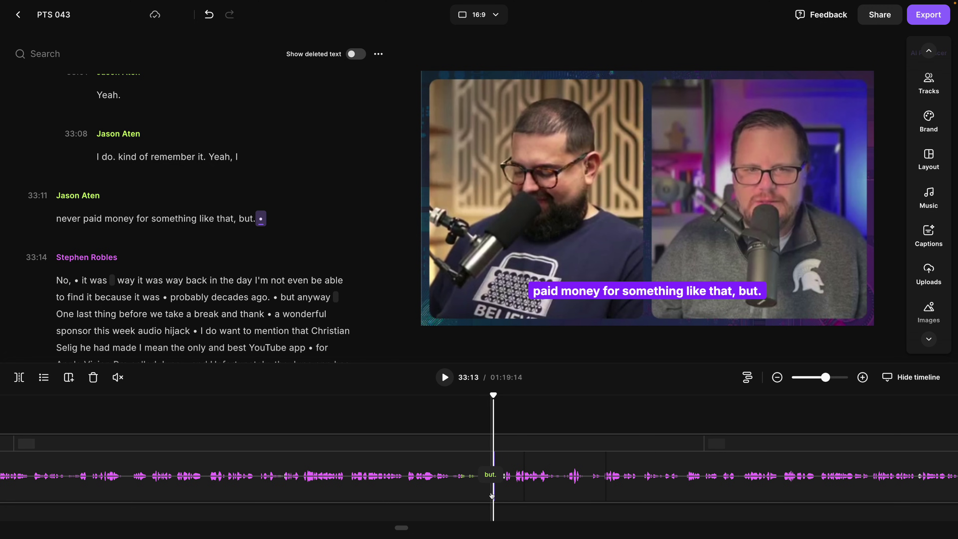
left_click(19, 381)
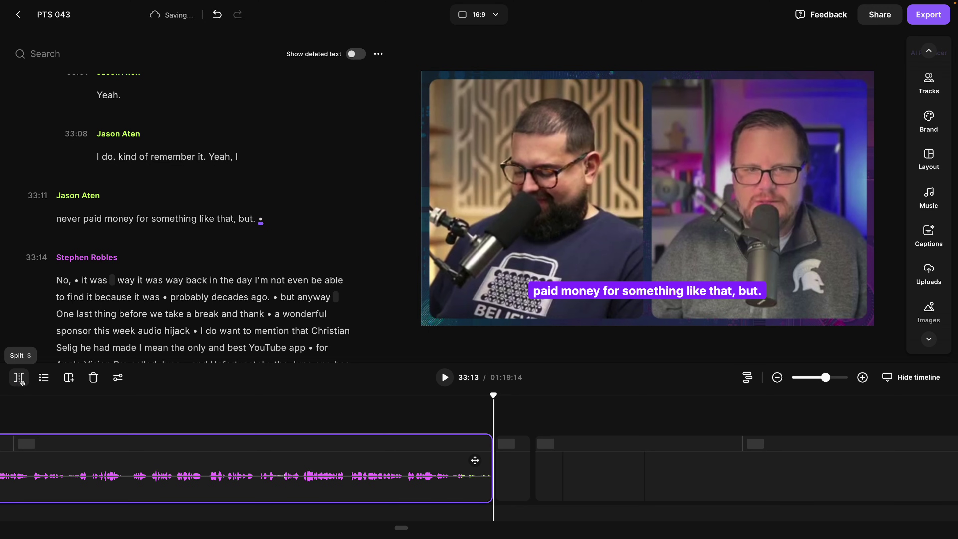
- Insert the 00:35 video recording from the studio's recordings at the 33:13 split and review its transcript
mouse_move(497, 483)
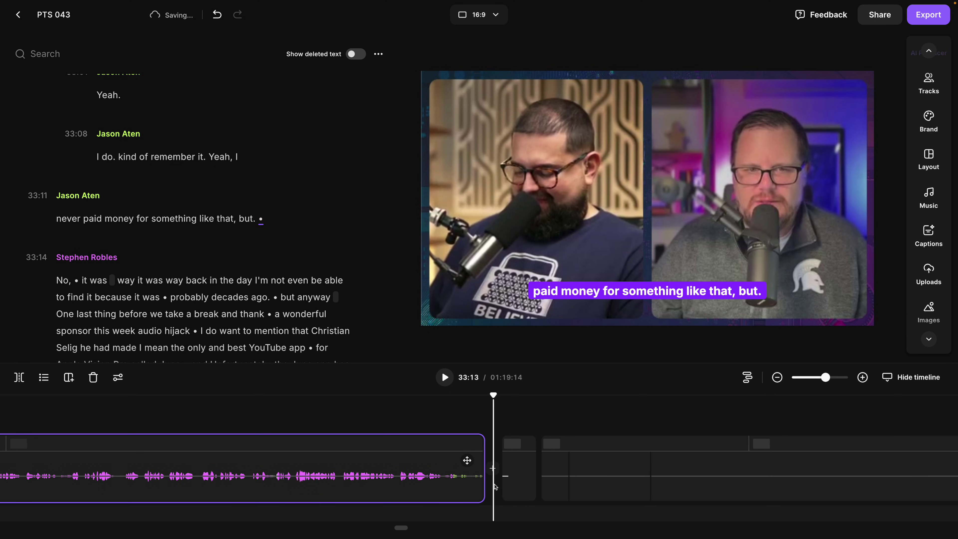
left_click(498, 482)
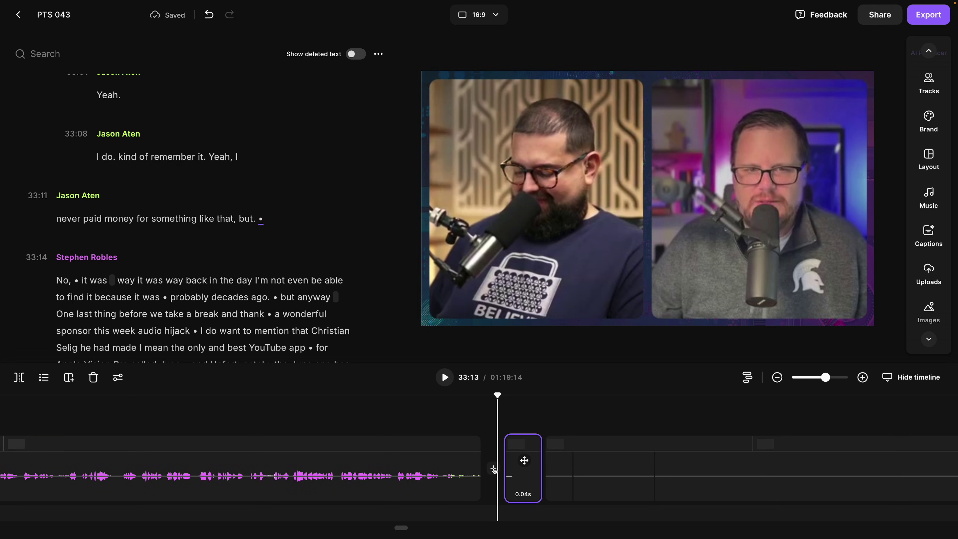
left_click(494, 470)
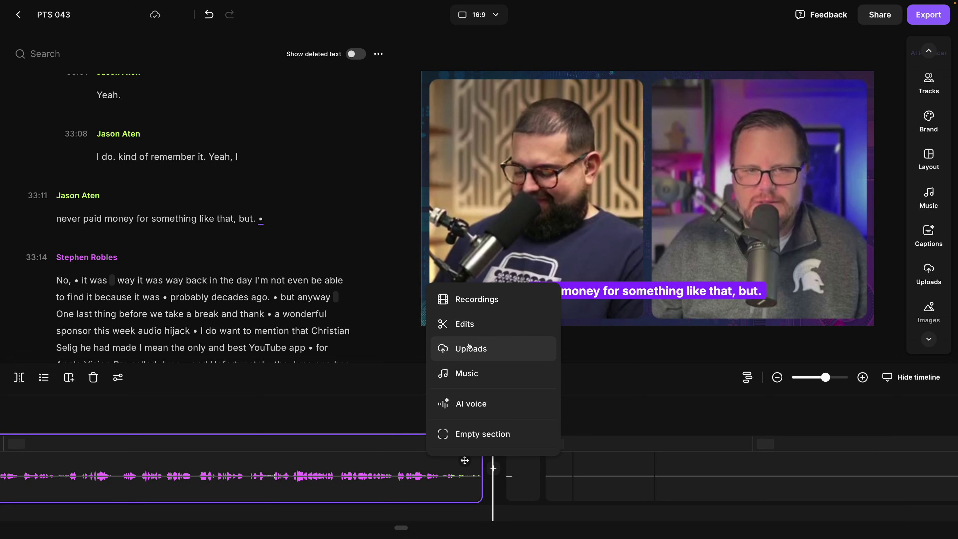
left_click(477, 300)
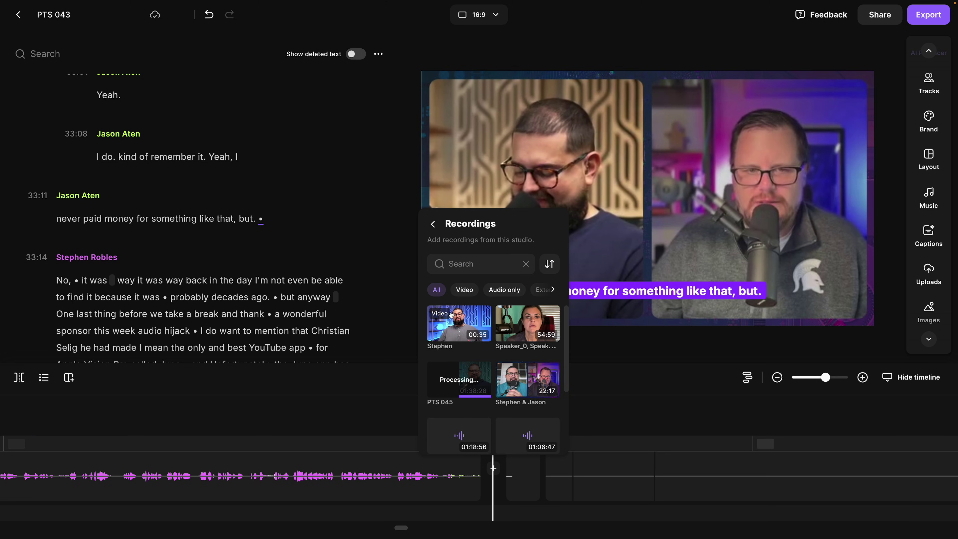
left_click(449, 329)
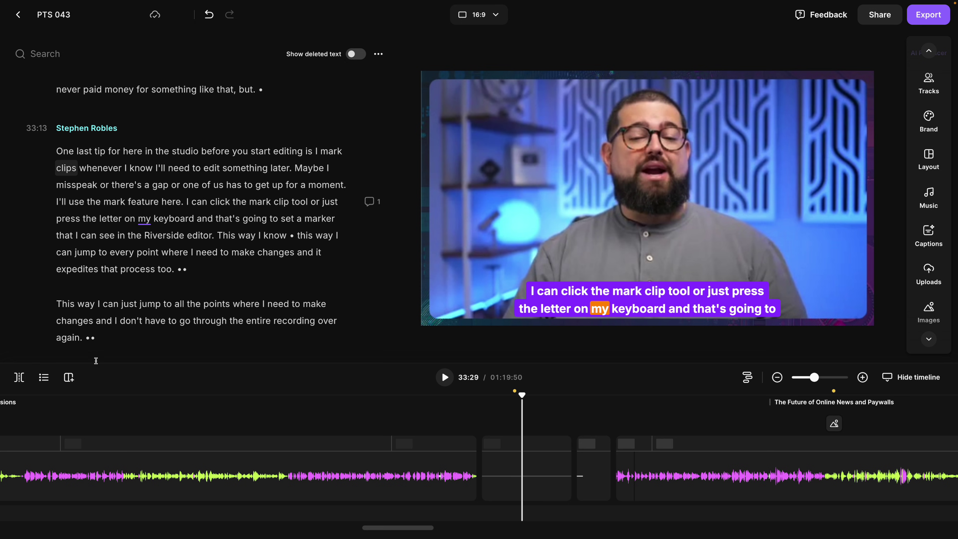
scroll(82, 194, "up", 1)
scroll(113, 243, "down", 2)
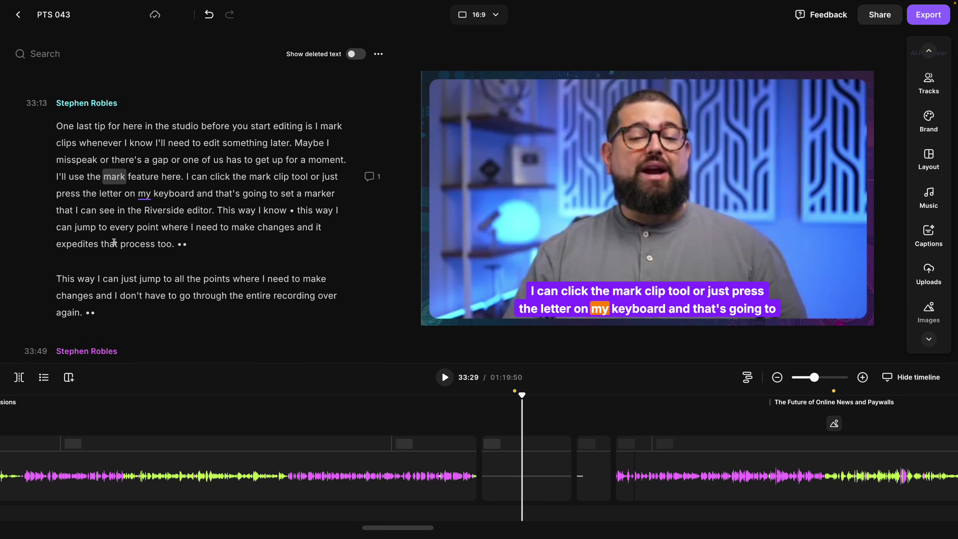
- Add the host's speaker label in black capitals on a white background at 33:39 in the inserted recording
left_click(189, 155)
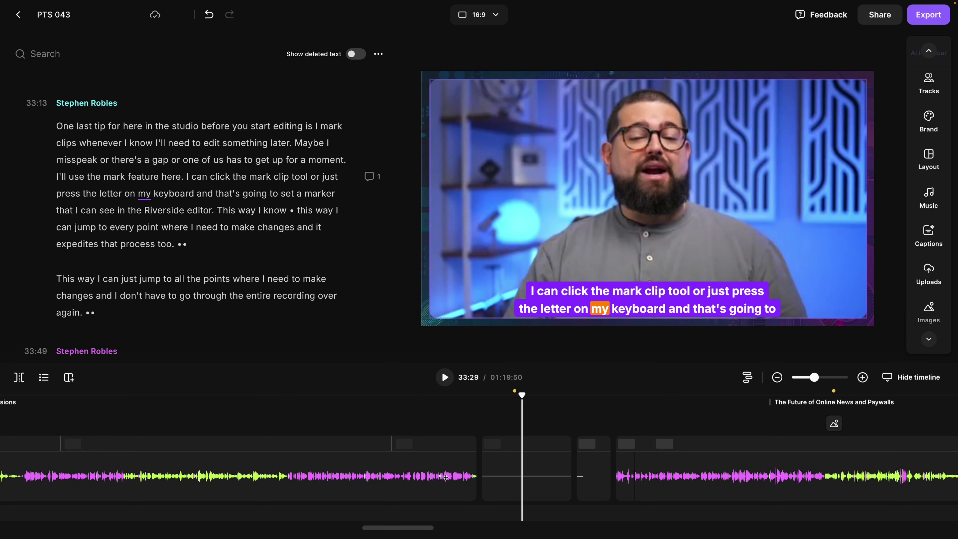
left_click(549, 483)
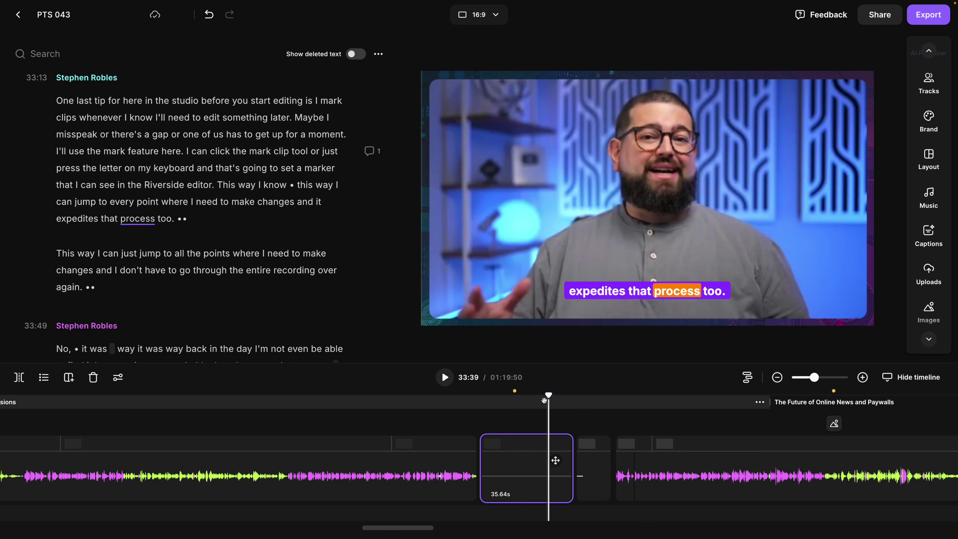
key("Escape")
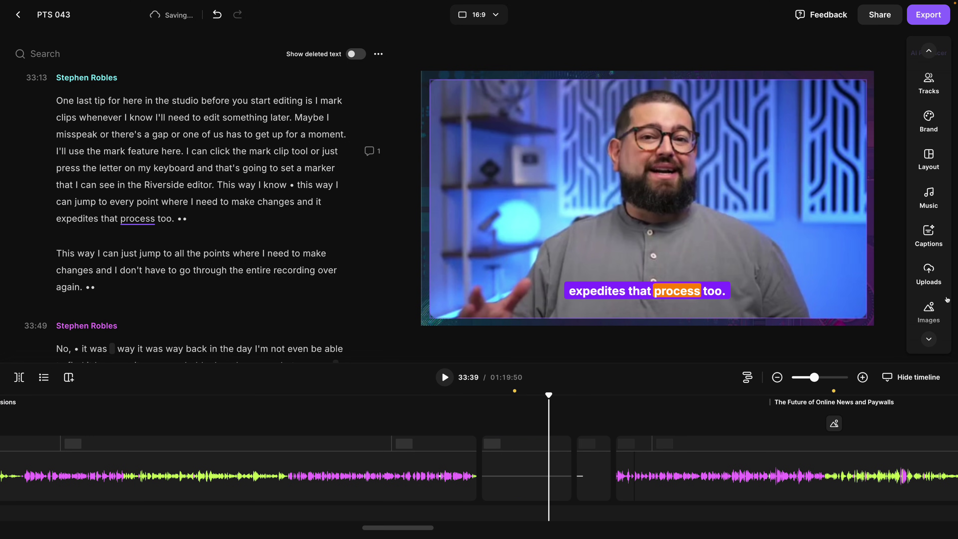
left_click(929, 339)
left_click(929, 329)
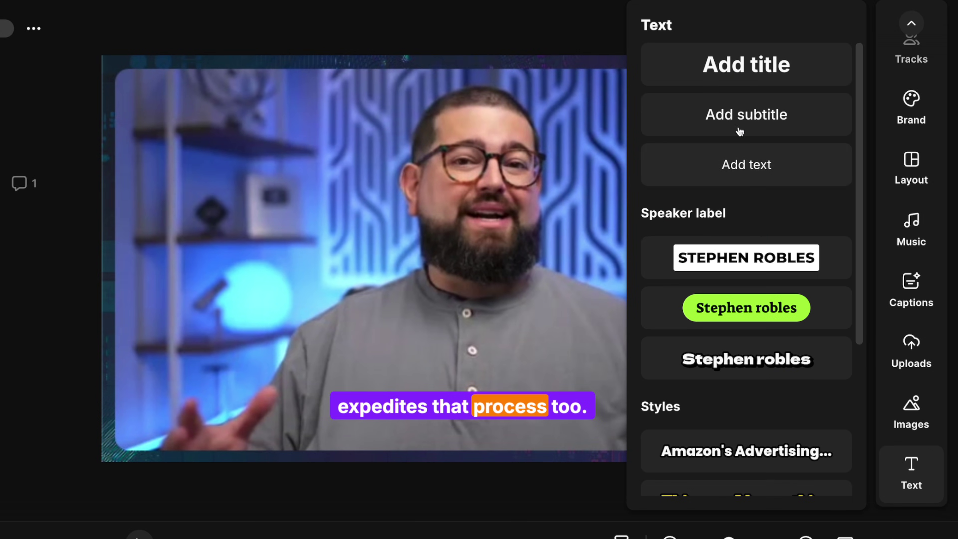
scroll(736, 143, "down", 3)
left_click(739, 143)
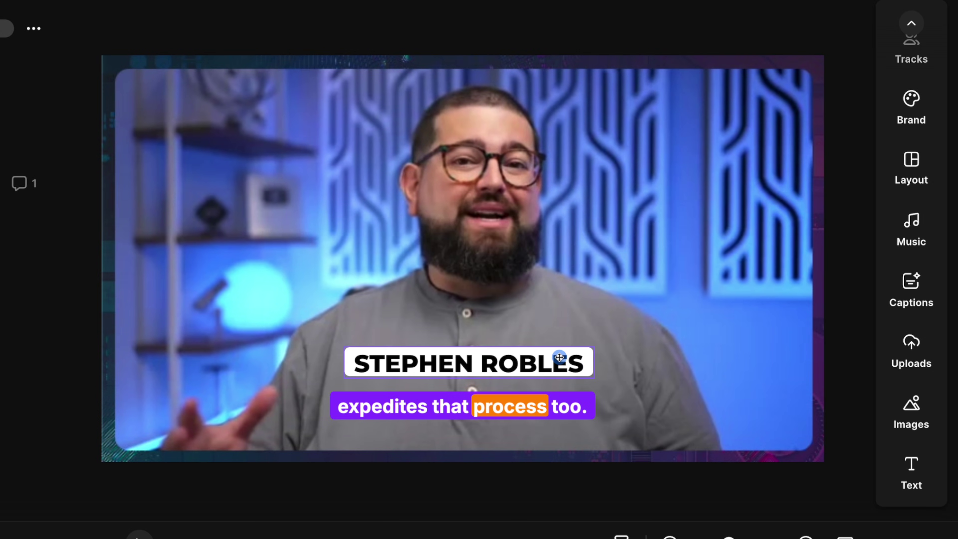
- Place the speaker label just above the captions and change its text to "RIVERSIDE.FM"
left_click(385, 329)
left_click(299, 324)
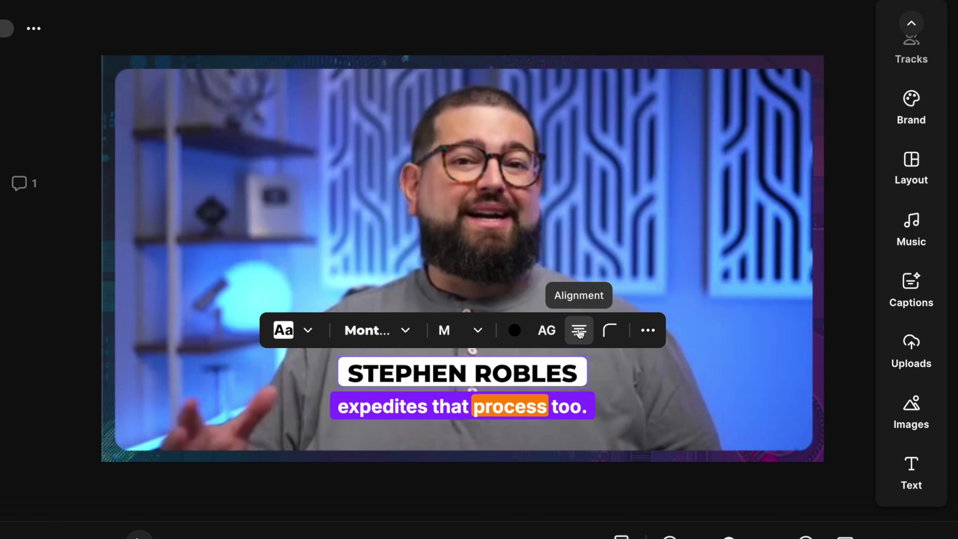
triple_click(490, 372)
type("RIVERSIDE.FM")
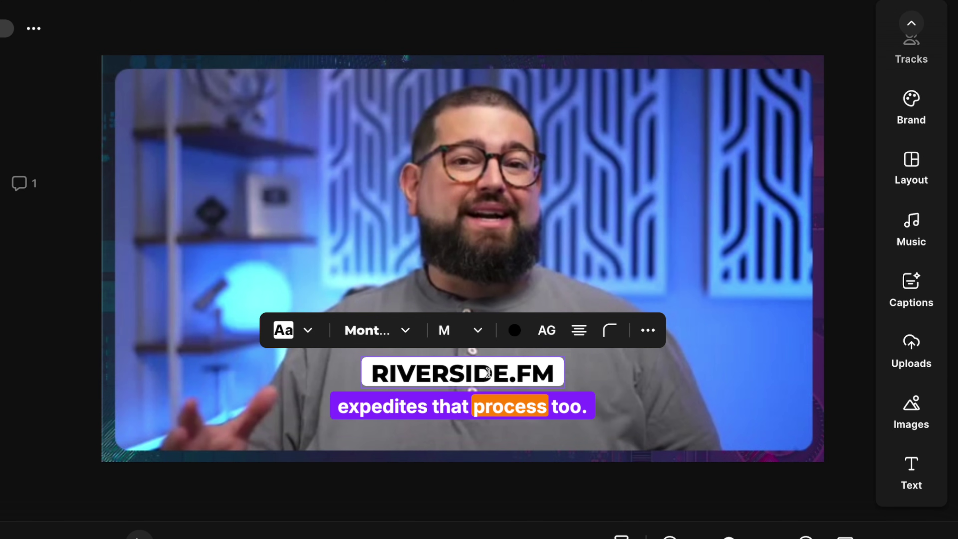
key("Escape")
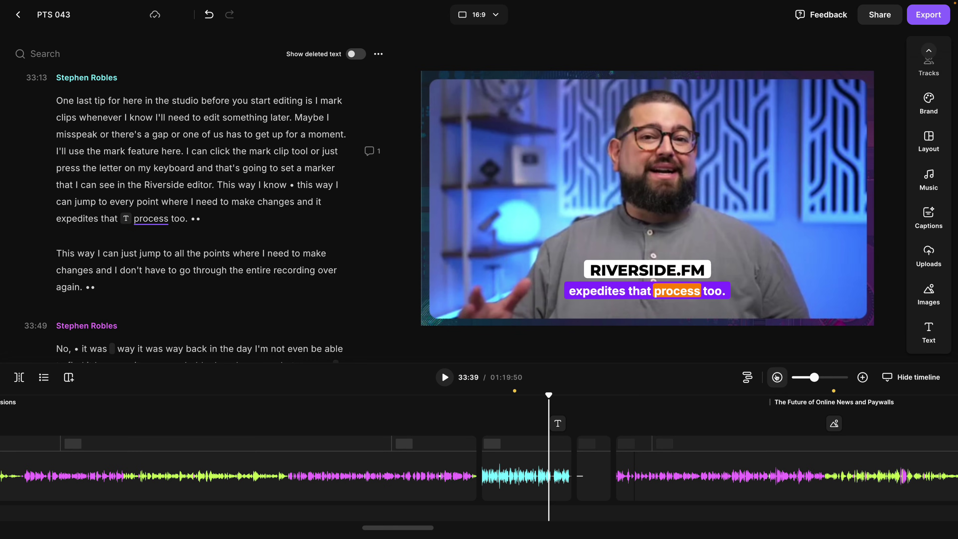
- Rename the chapter "OpenAI's Massive Funding Round and Market Valuation" as "OpenAI's Massive Funding Round"
left_click(778, 378)
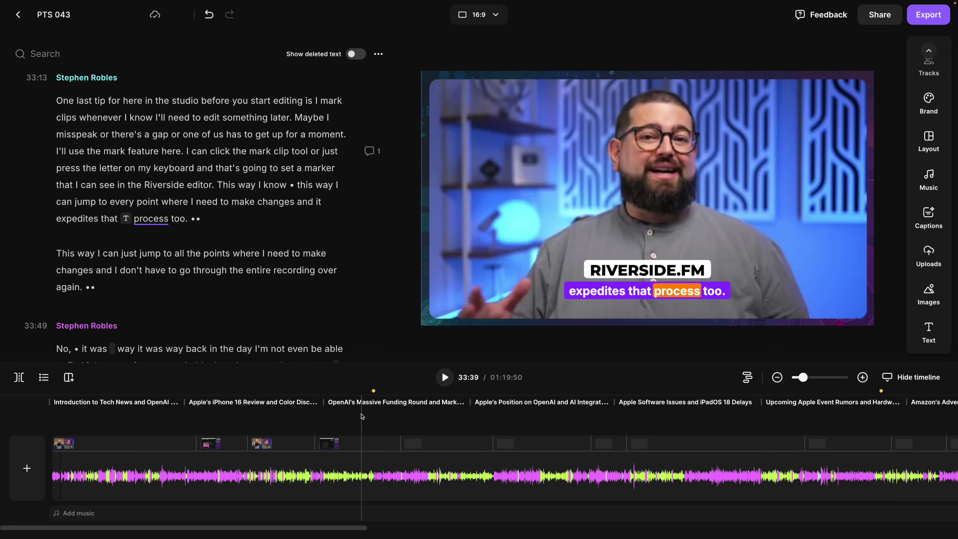
left_click(314, 469)
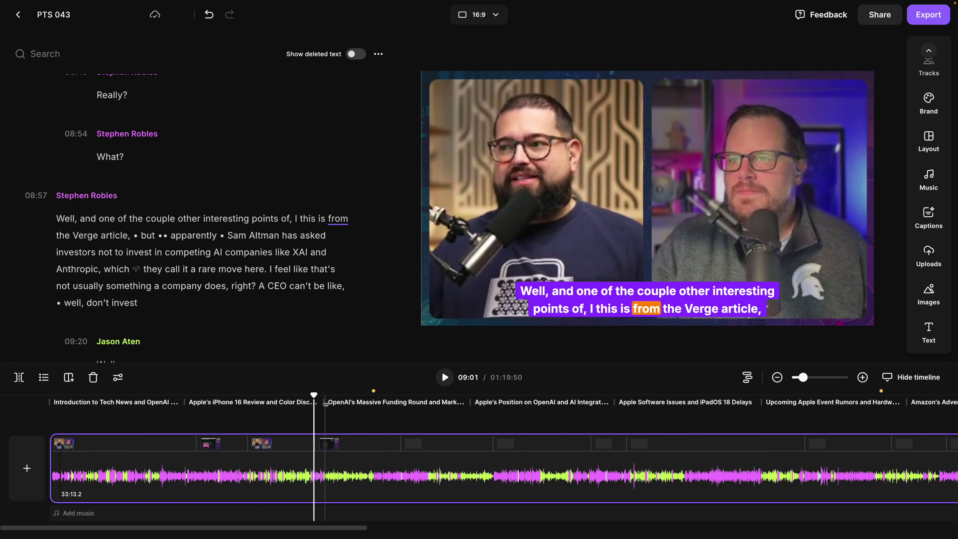
left_click(459, 404)
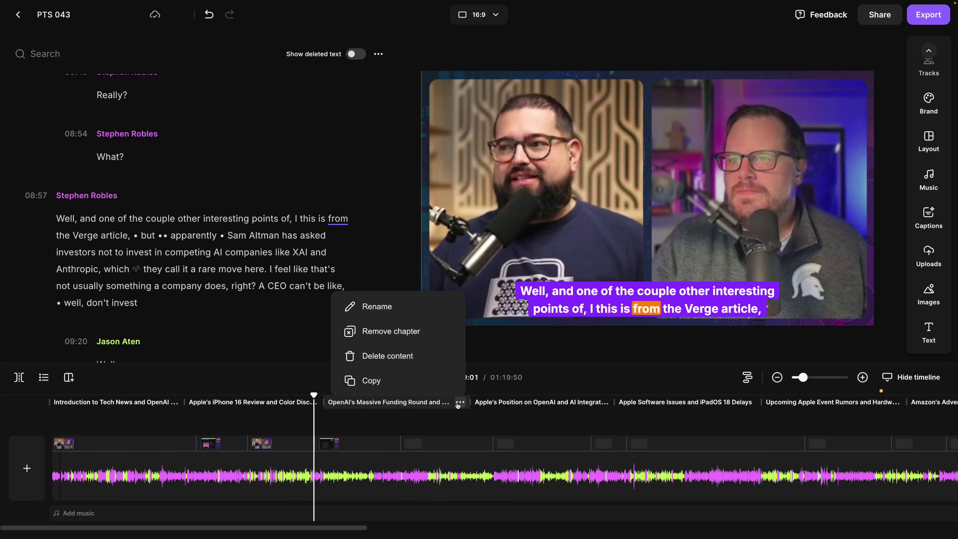
left_click(397, 310)
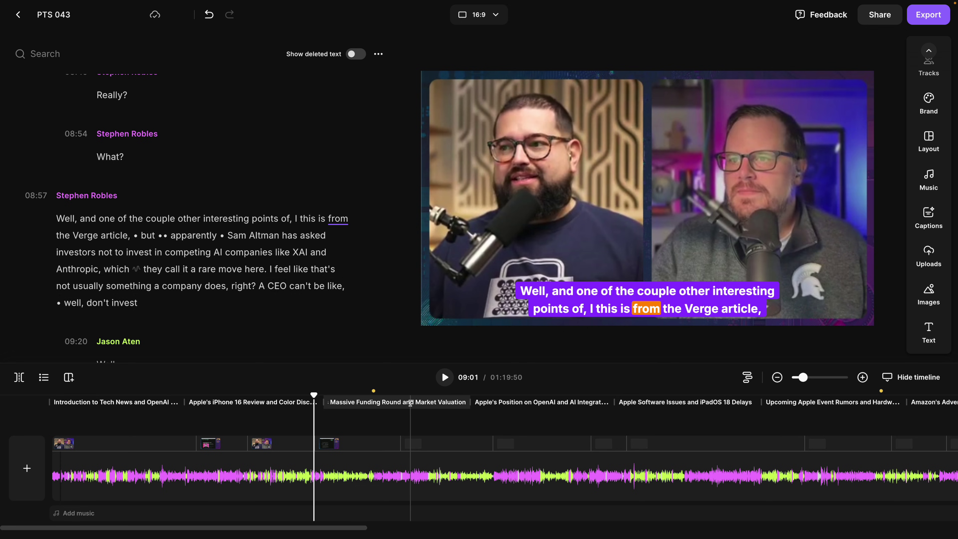
left_click_drag(465, 404, 429, 404)
key("BackSpace")
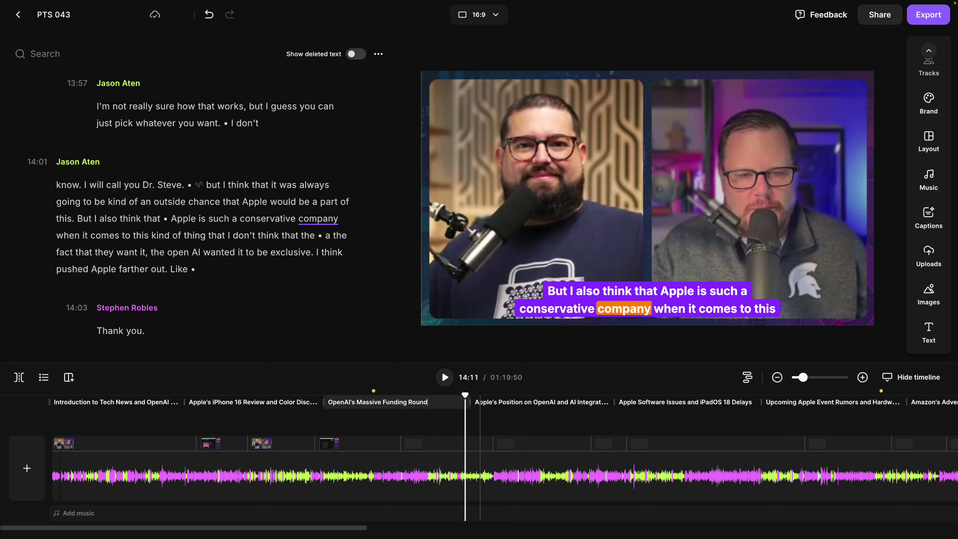
- Shorten the title of the chapter "Apple's Position on OpenAI and AI Integration" to "Apple's Position on OpenAI"
left_click(491, 402)
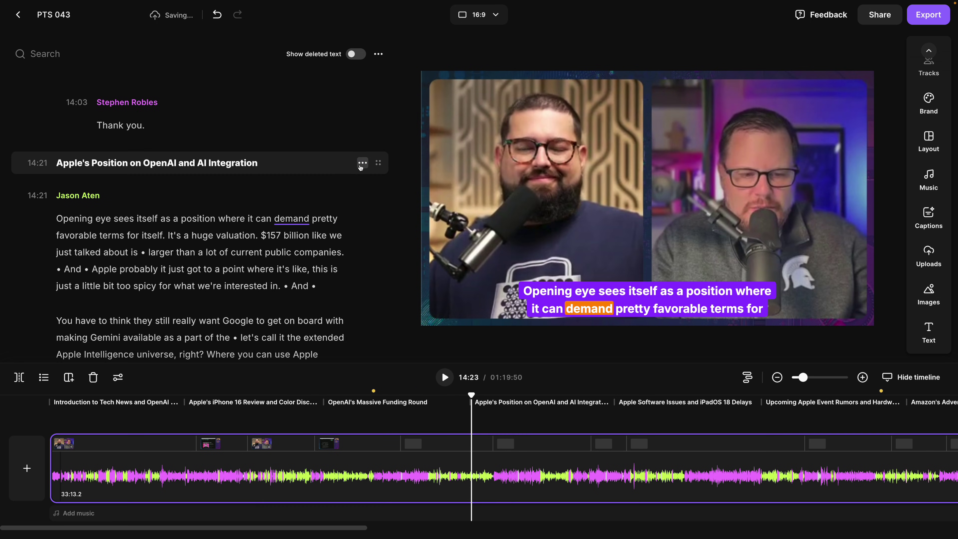
left_click(363, 163)
left_click(282, 68)
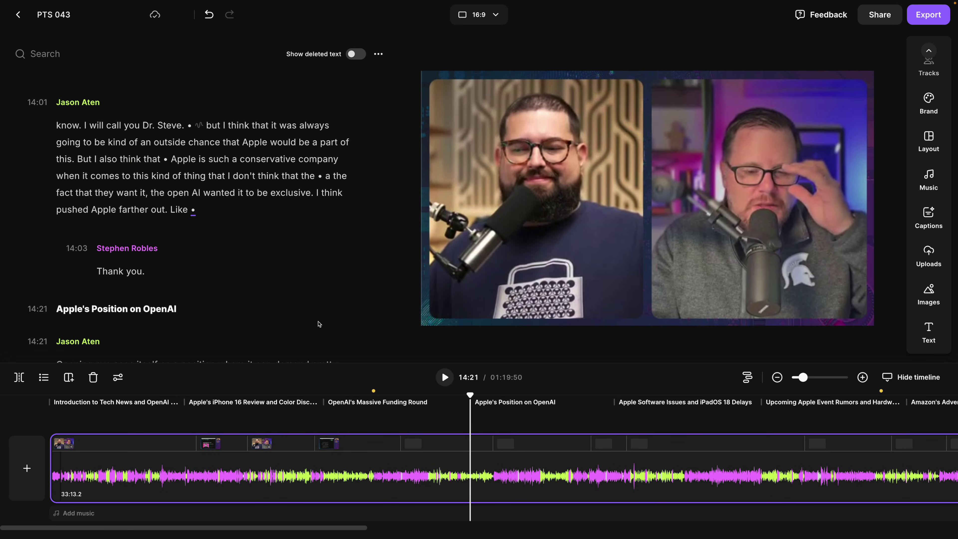
- Move the start of the chapter "Apple's Position on OpenAI" to 14:01 and shift "Apple Software Issues and iPadOS 18 Delays" earlier on the timeline
left_click_drag(378, 309, 382, 218)
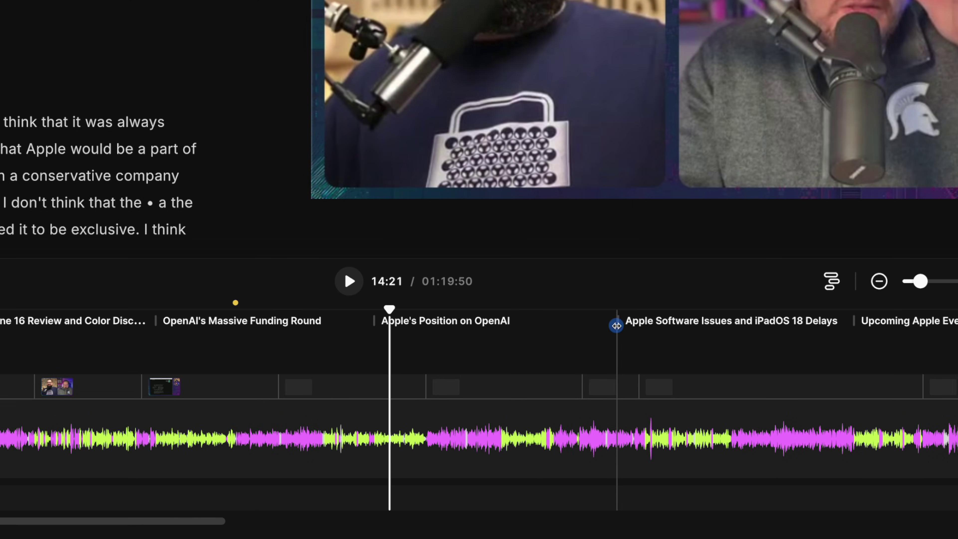
left_click_drag(617, 325, 555, 325)
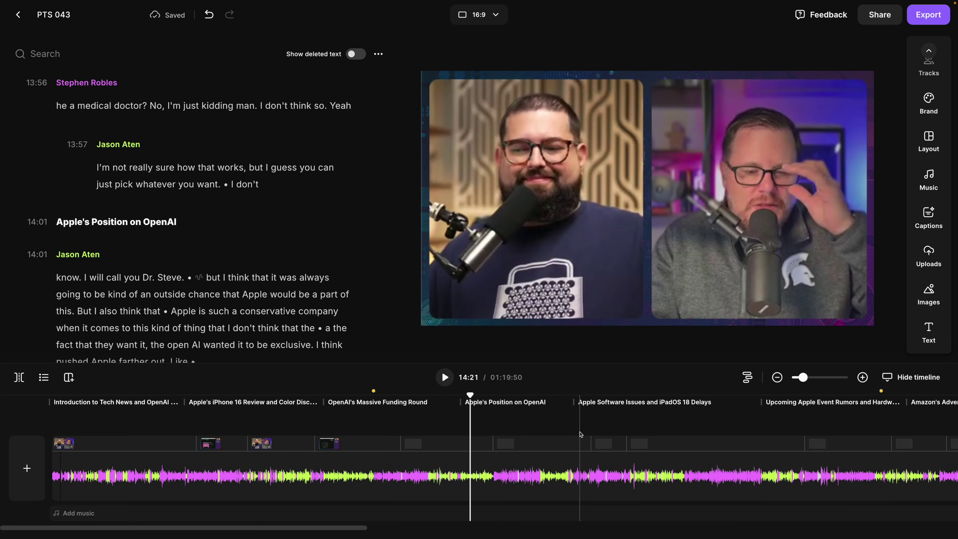
- Copy the episode's chapters list from the transcript options
left_click(417, 468)
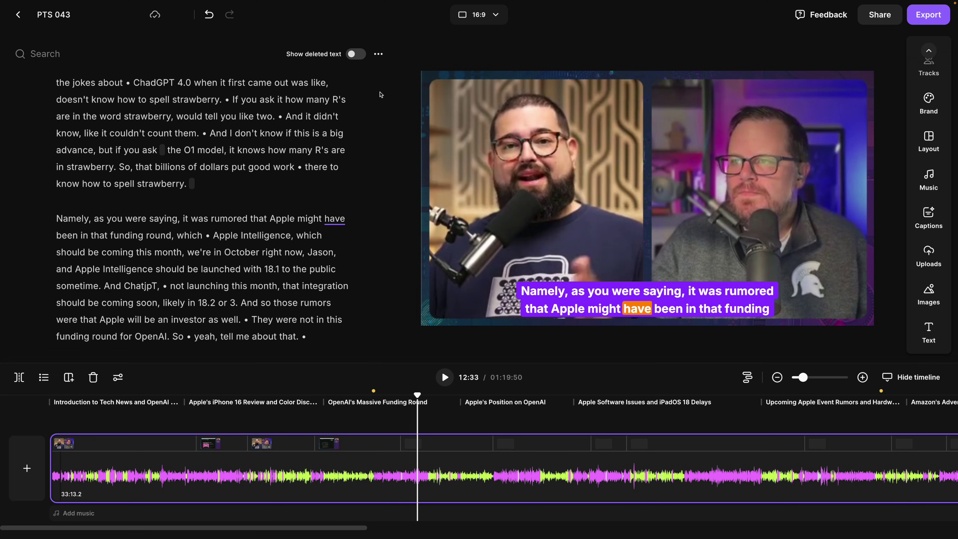
left_click(379, 54)
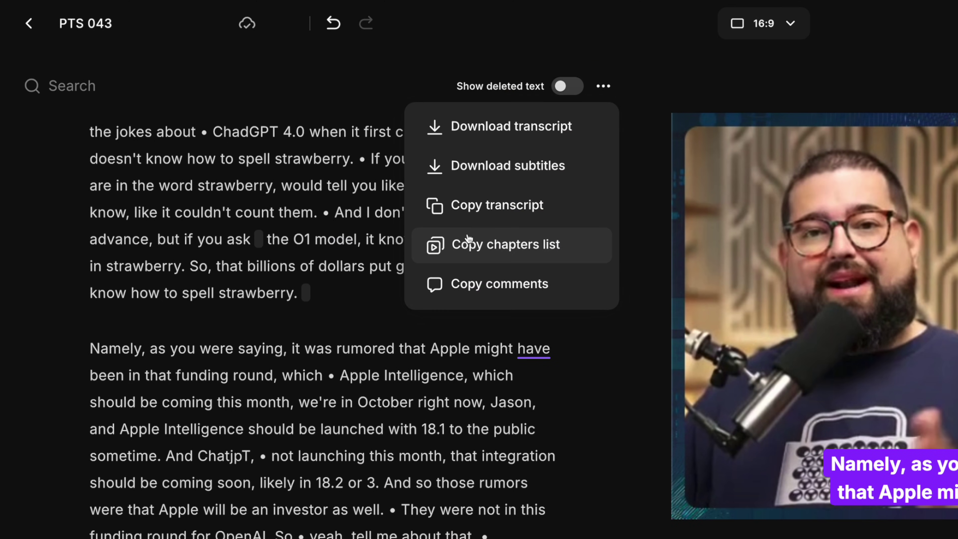
left_click(566, 244)
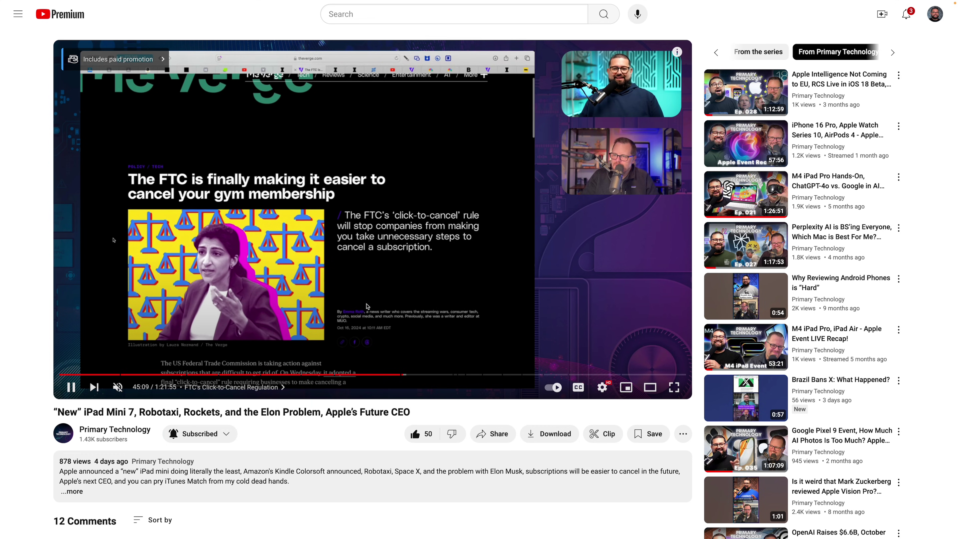
- On YouTube, expand the description of the published "New" iPad Mini 7 episode and examine its timestamped chapters list
scroll(113, 112, "down", 3)
left_click(75, 365)
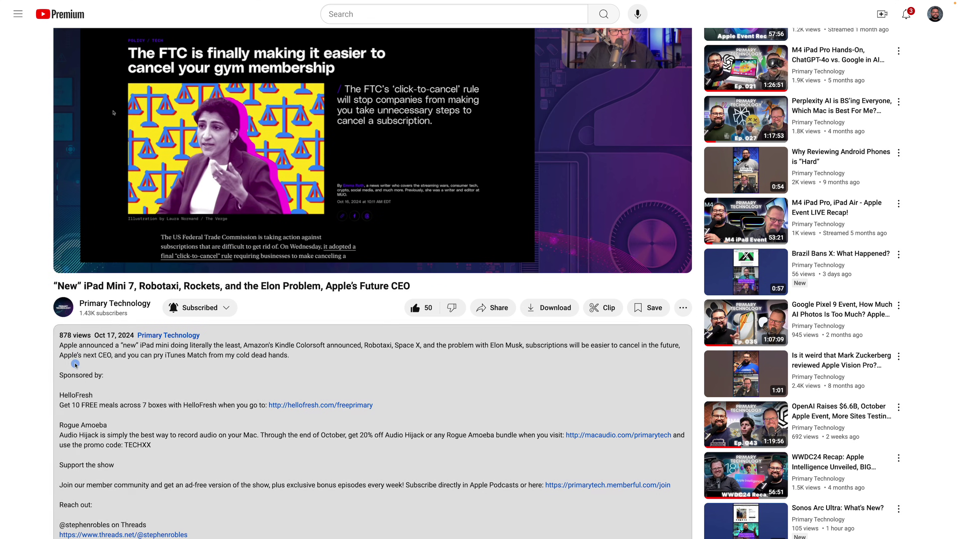
scroll(245, 394, "down", 3)
scroll(245, 394, "down", 8)
left_click_drag(148, 463, 59, 311)
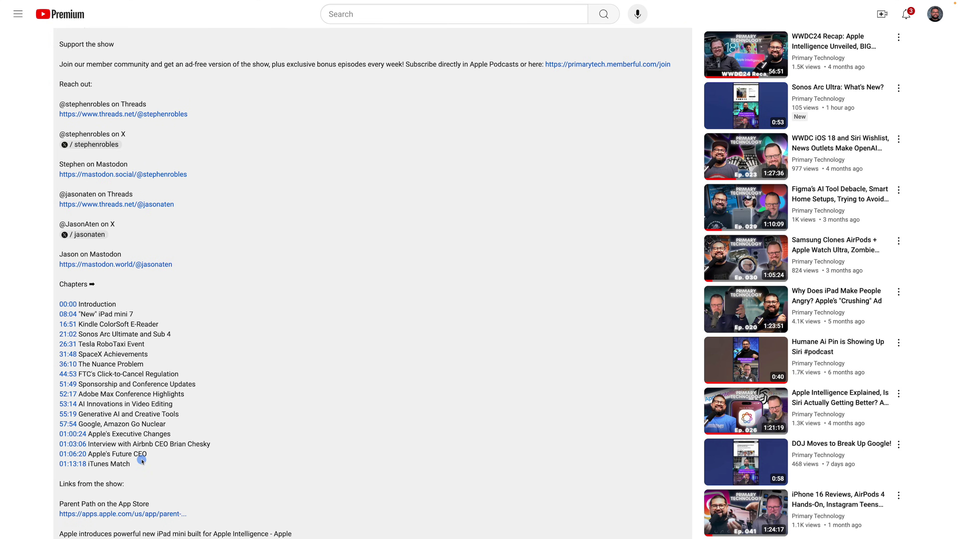
left_click_drag(71, 265, 69, 259)
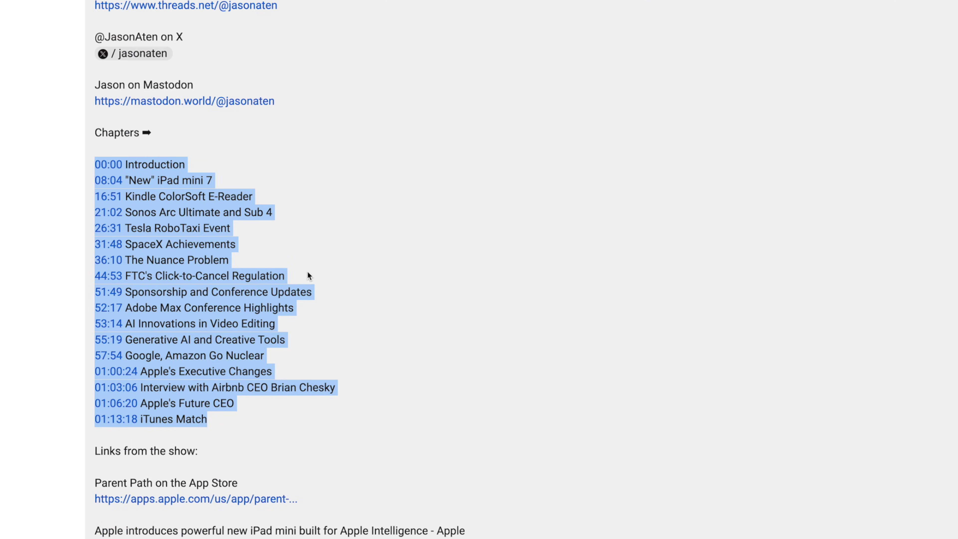
left_click(310, 282)
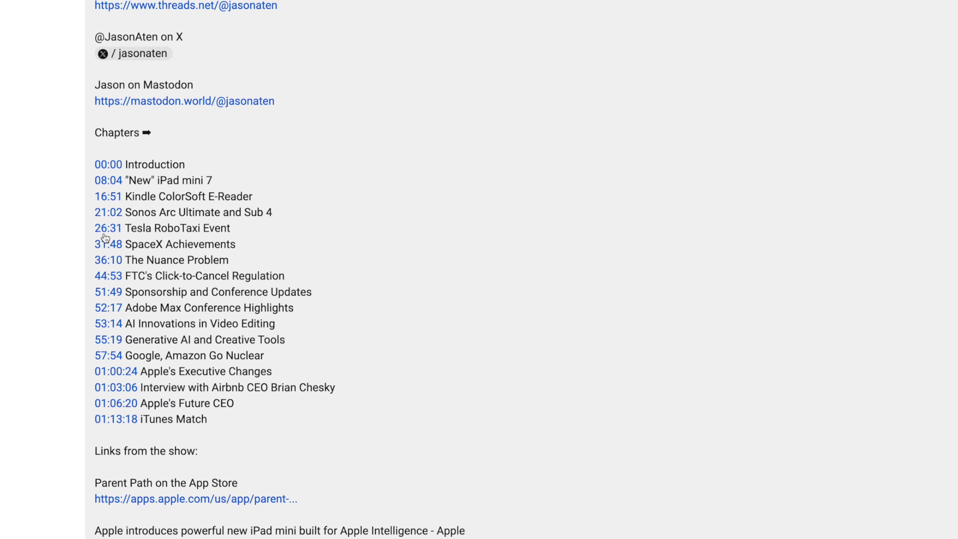
- Open the video's chapter overview from the player and look through the listed chapters
scroll(445, 274, "up", 20)
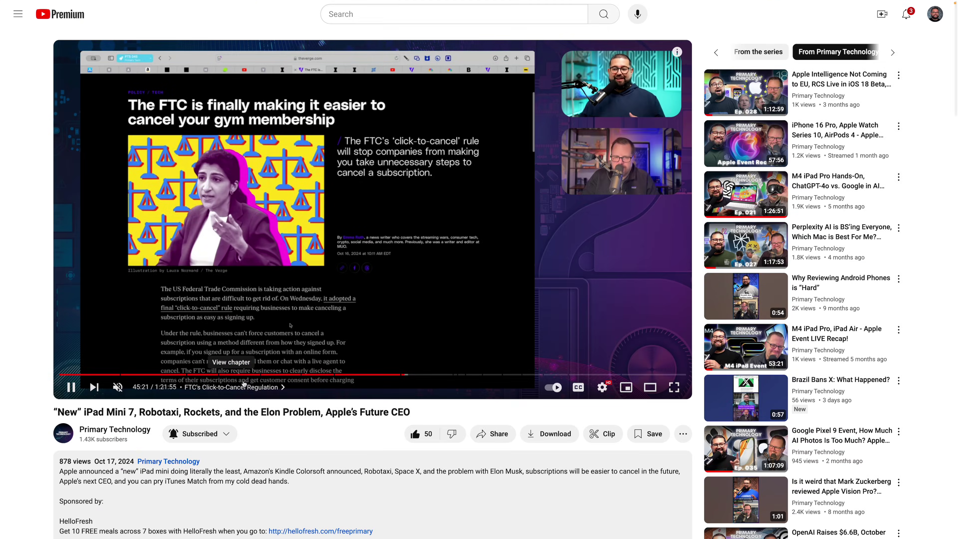
left_click(241, 385)
scroll(787, 189, "up", 5)
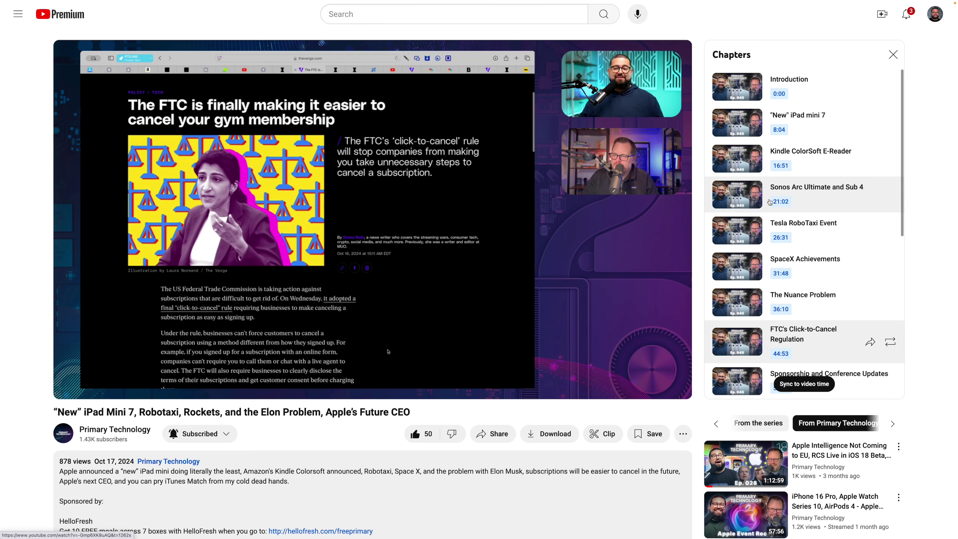
scroll(771, 196, "down", 9)
scroll(794, 214, "up", 10)
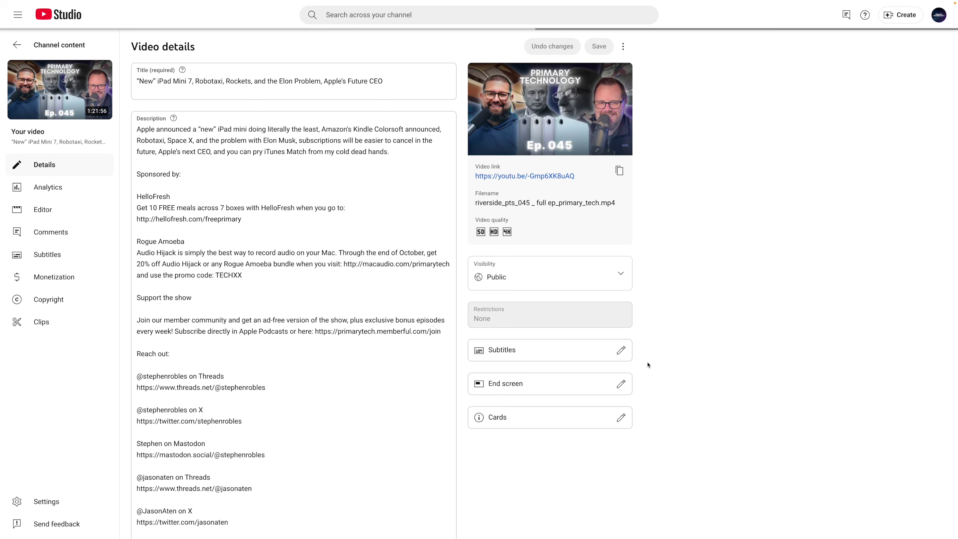
- In YouTube Studio, start uploading an English subtitle file with timing for the episode
left_click(621, 352)
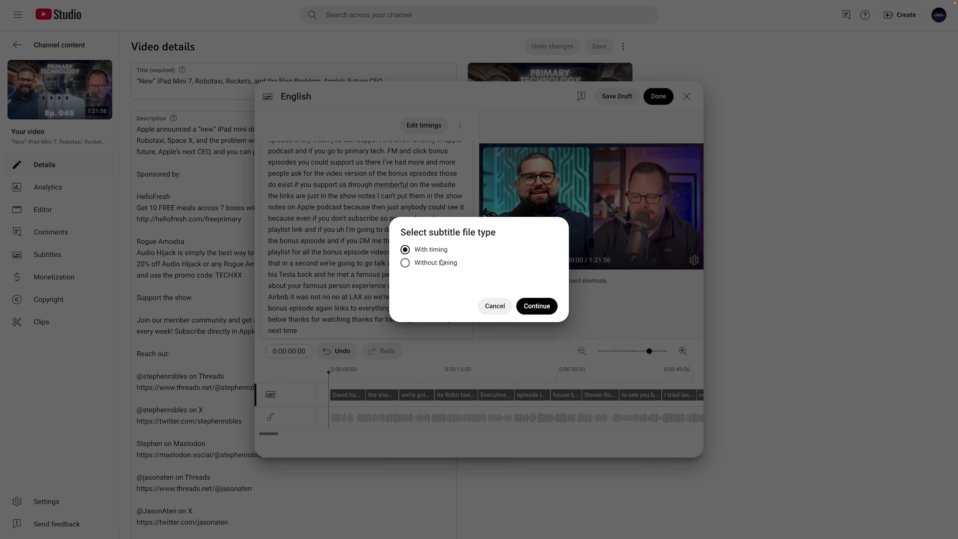
left_click(536, 307)
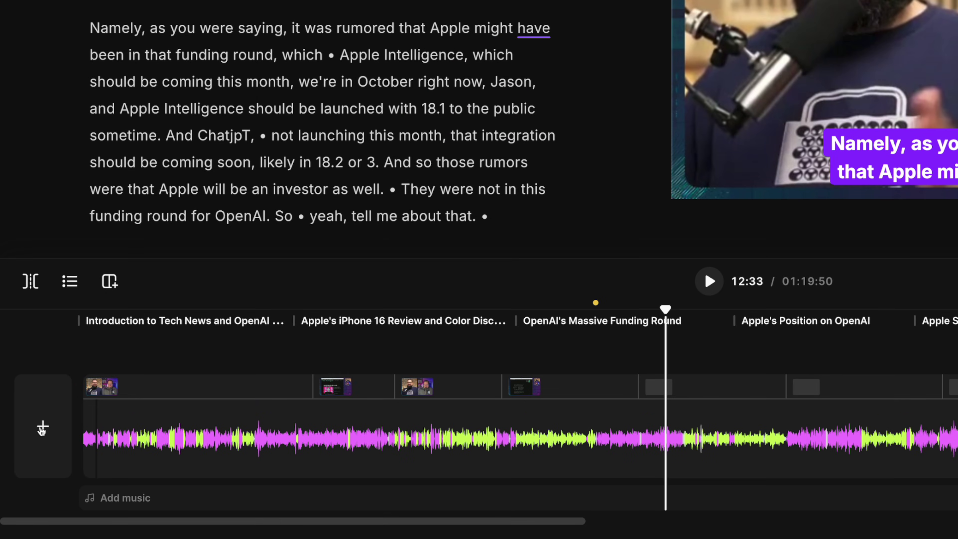
left_click(42, 428)
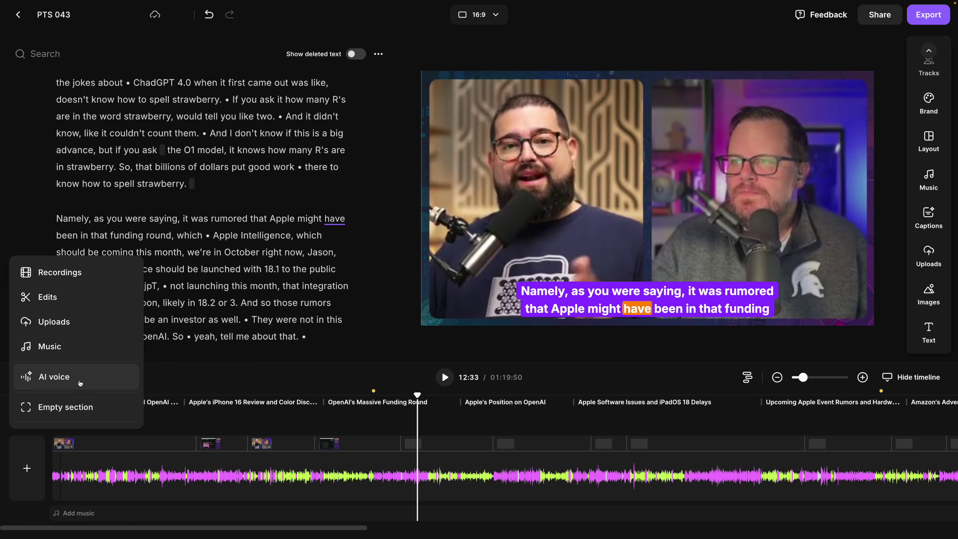
left_click(208, 374)
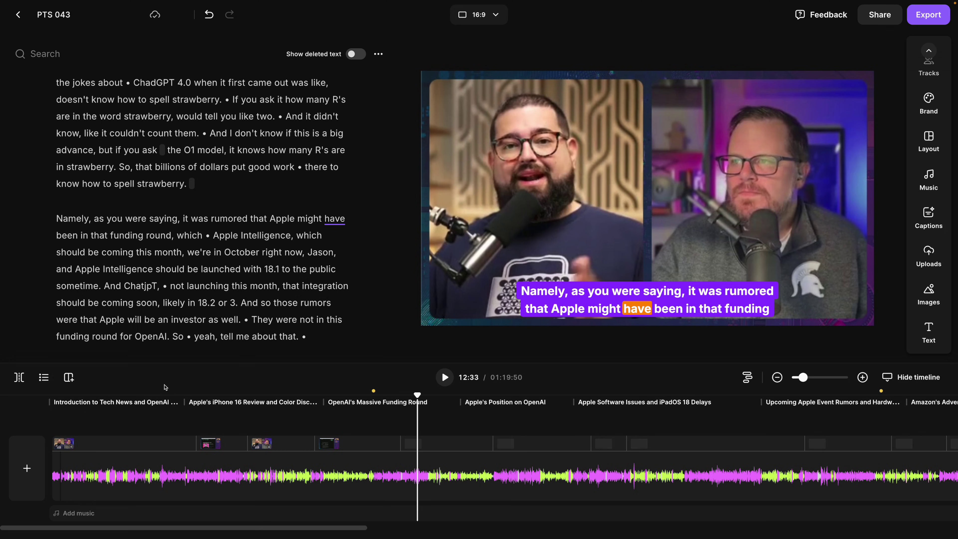
- Add the High (Long) intro track from the Business & tech music collection to the start of the episode
left_click(75, 519)
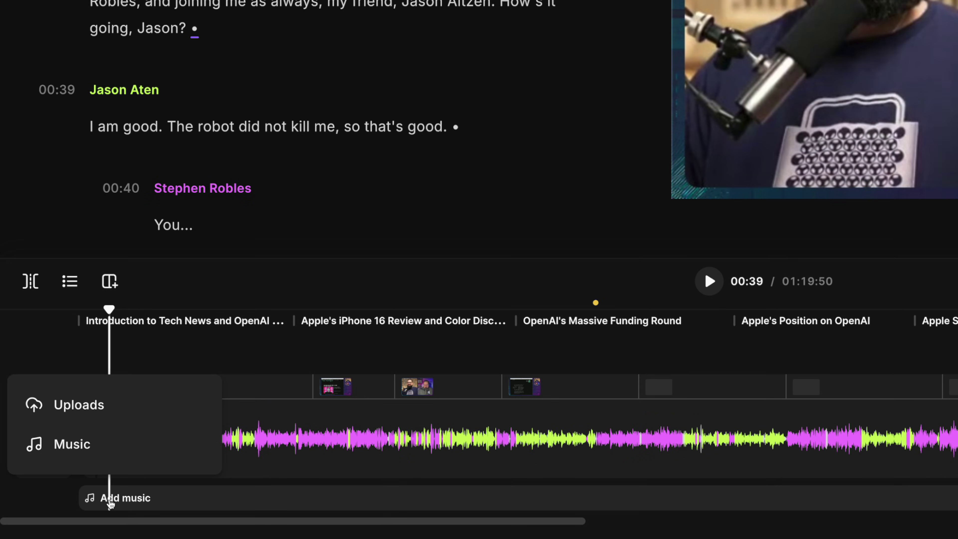
left_click(119, 446)
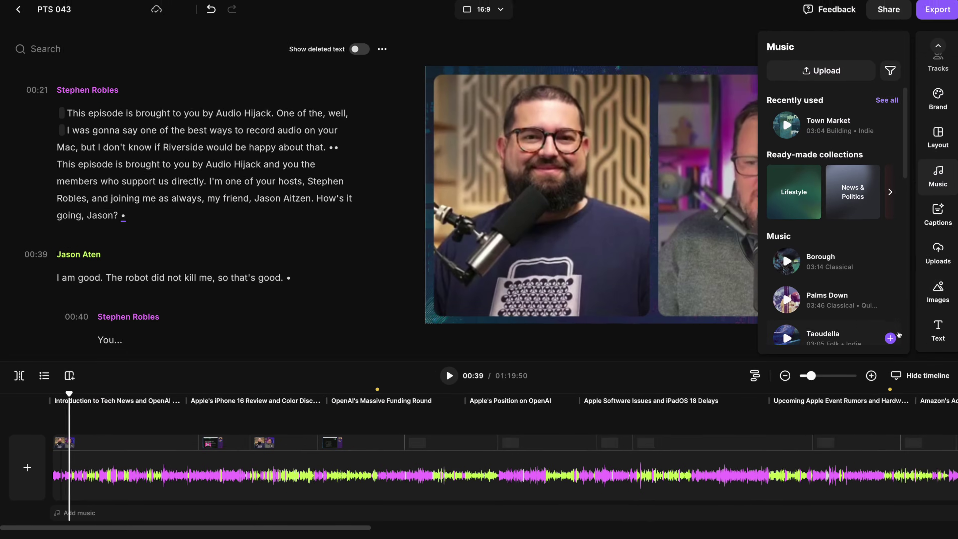
scroll(811, 167, "down", 2)
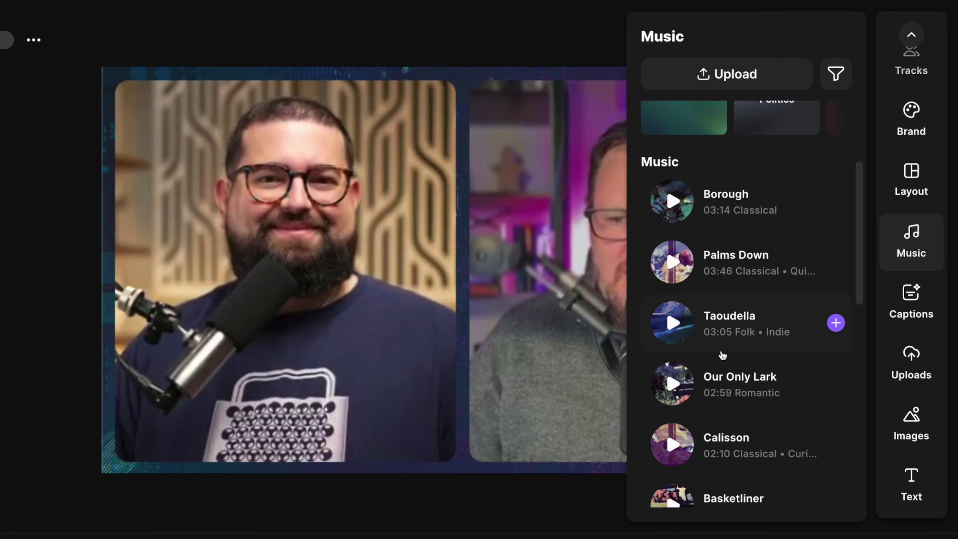
left_click(782, 124)
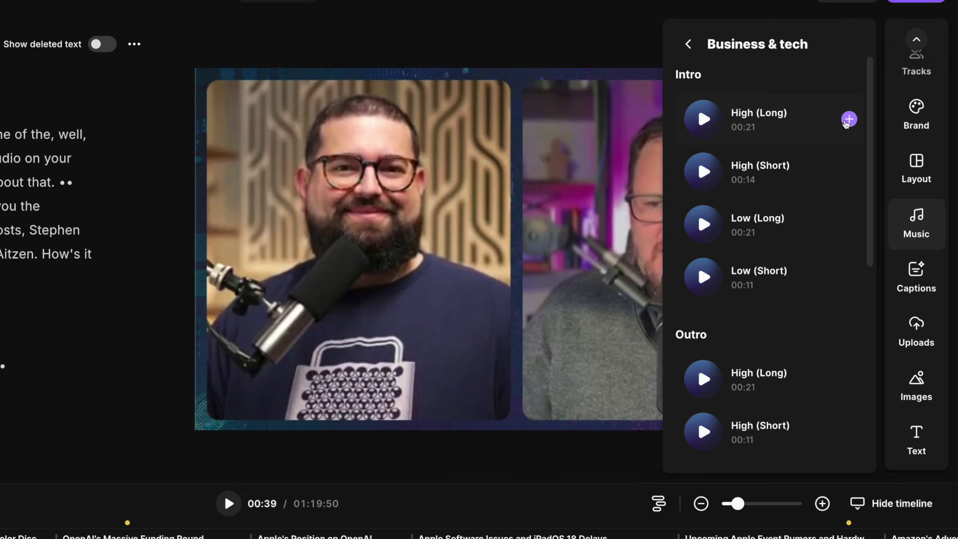
left_click(848, 119)
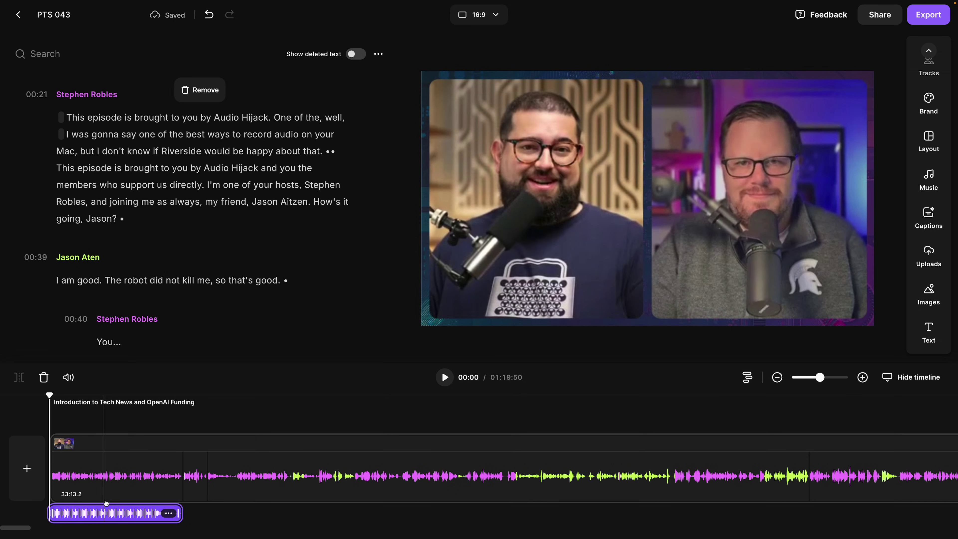
- Lower the volume of the intro music clip
left_click(169, 513)
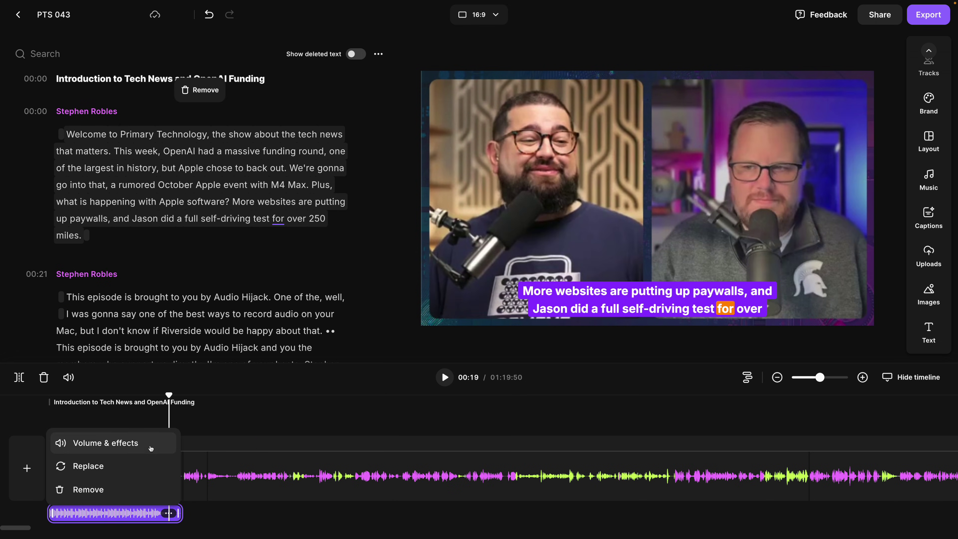
left_click(99, 447)
left_click_drag(161, 343, 126, 343)
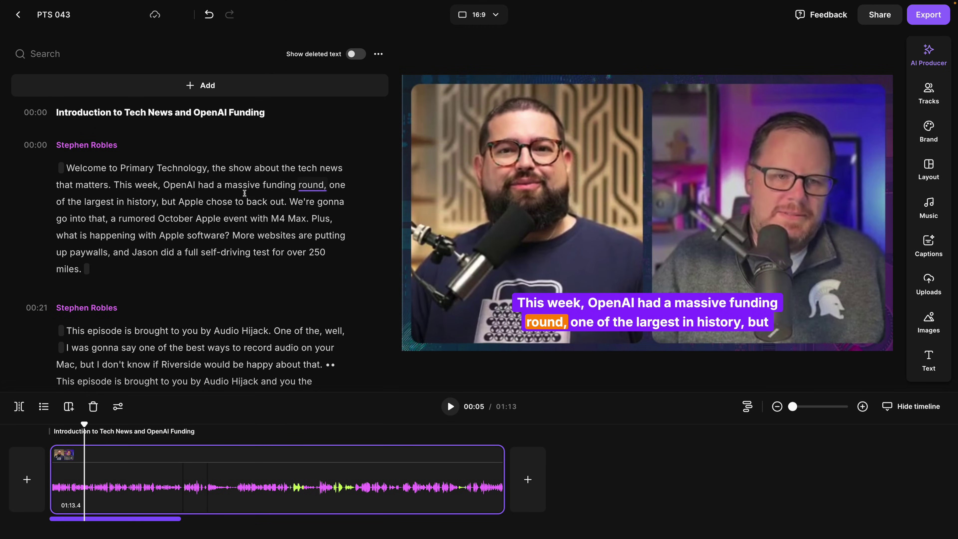
- Set the export video quality to 2160p 4K and close the export options
left_click(923, 15)
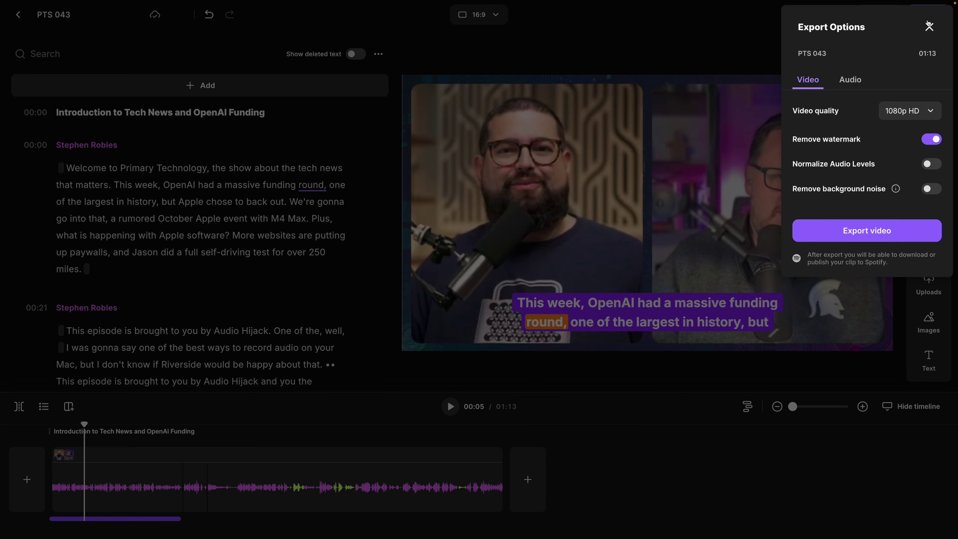
left_click(923, 112)
left_click(904, 195)
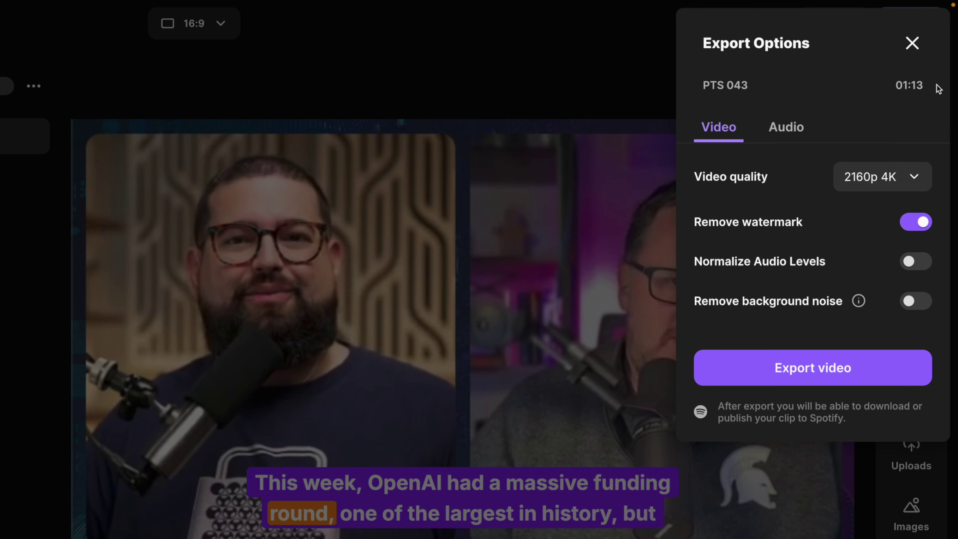
left_click(913, 43)
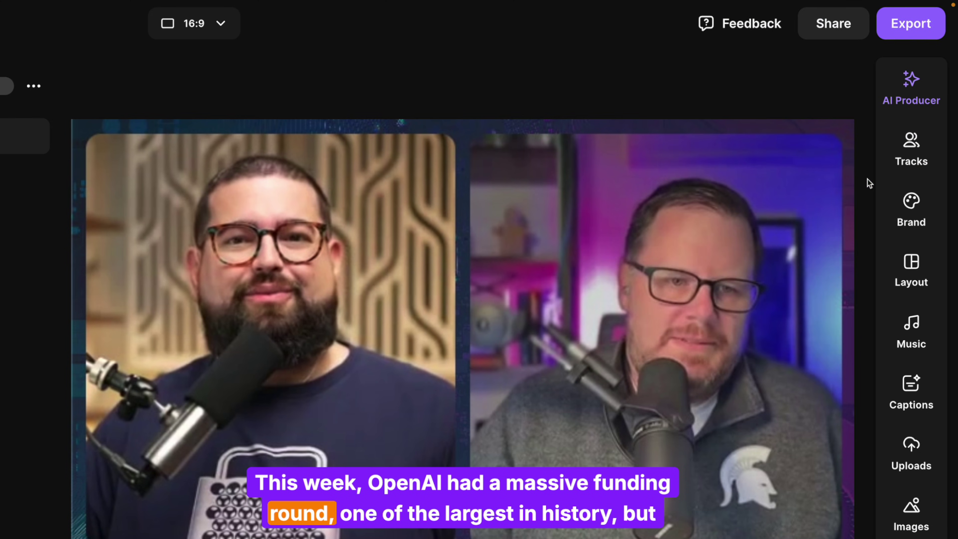
- Raise the volume of the guest's track to 154% and open the host's track settings
left_click(905, 165)
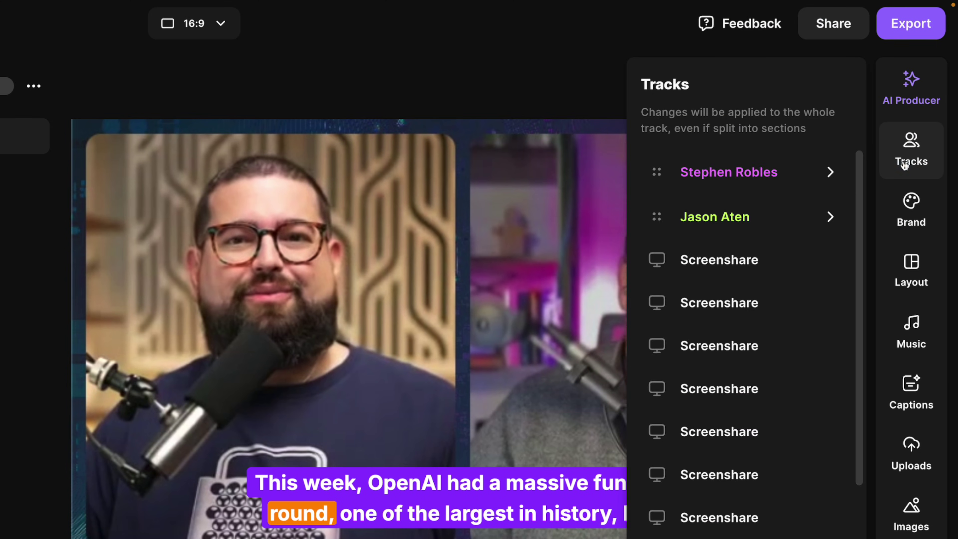
left_click(832, 219)
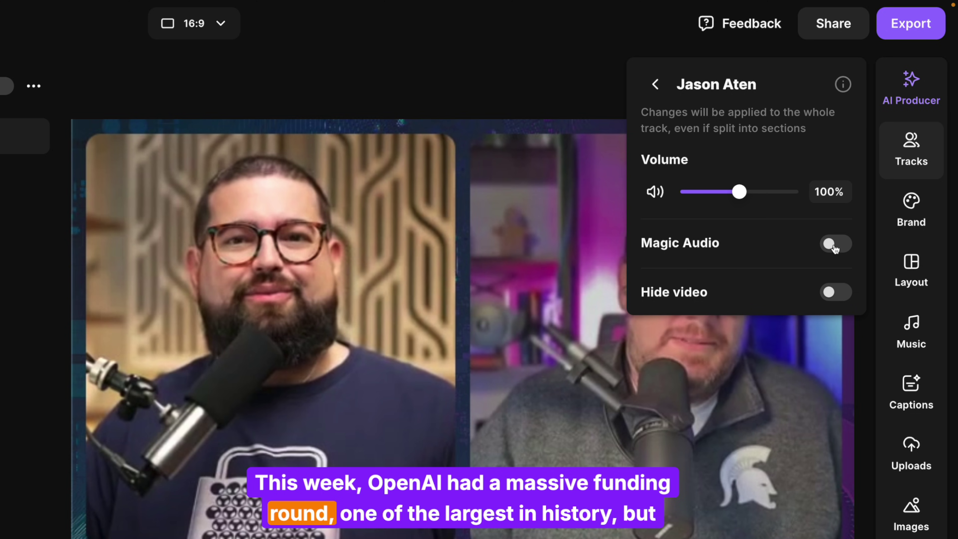
left_click_drag(765, 201, 771, 193)
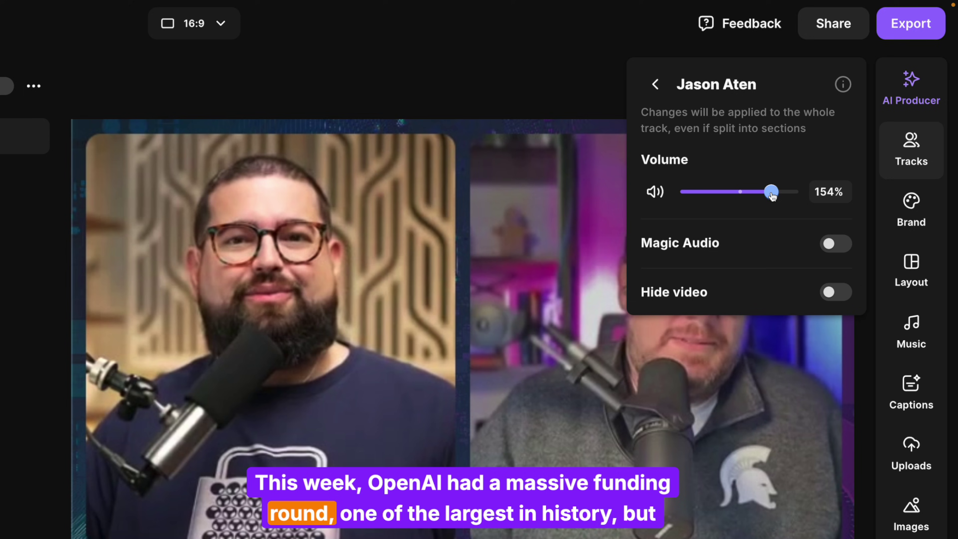
left_click(656, 85)
left_click(841, 173)
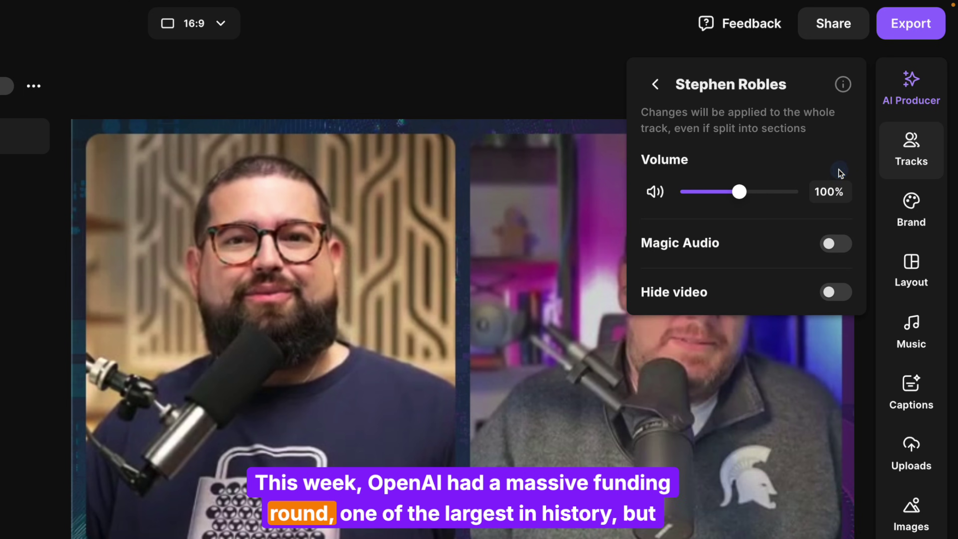
- Set the audio quality to MP3 in the export options
left_click(911, 23)
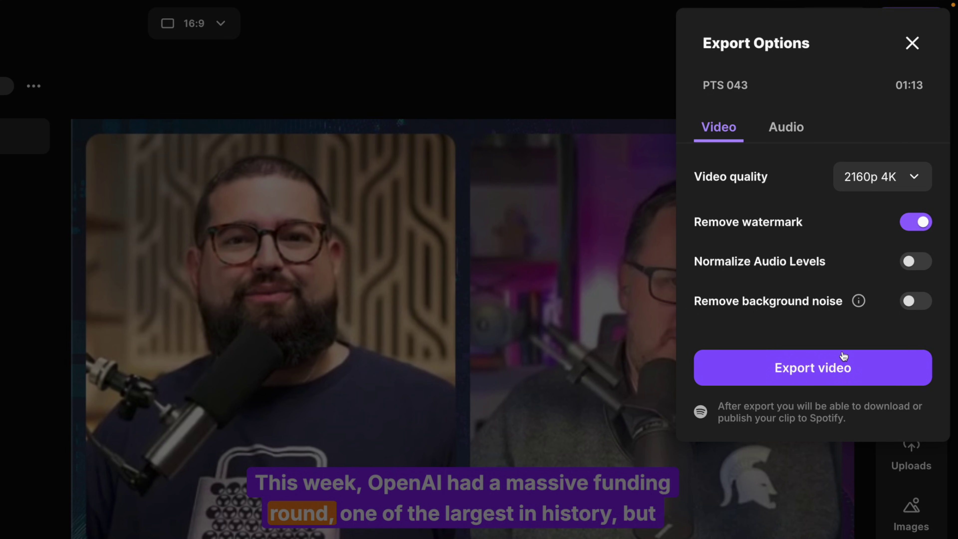
left_click(799, 130)
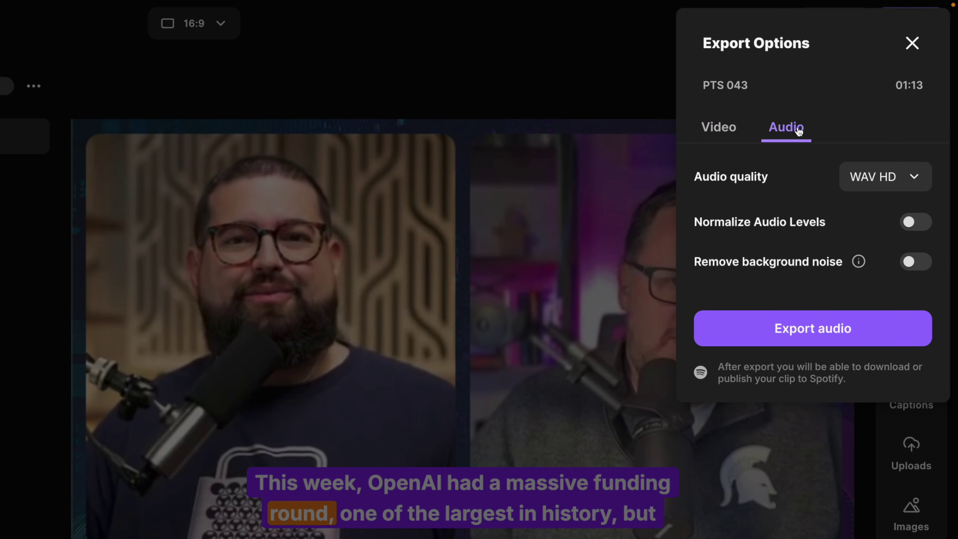
left_click(867, 176)
left_click(858, 227)
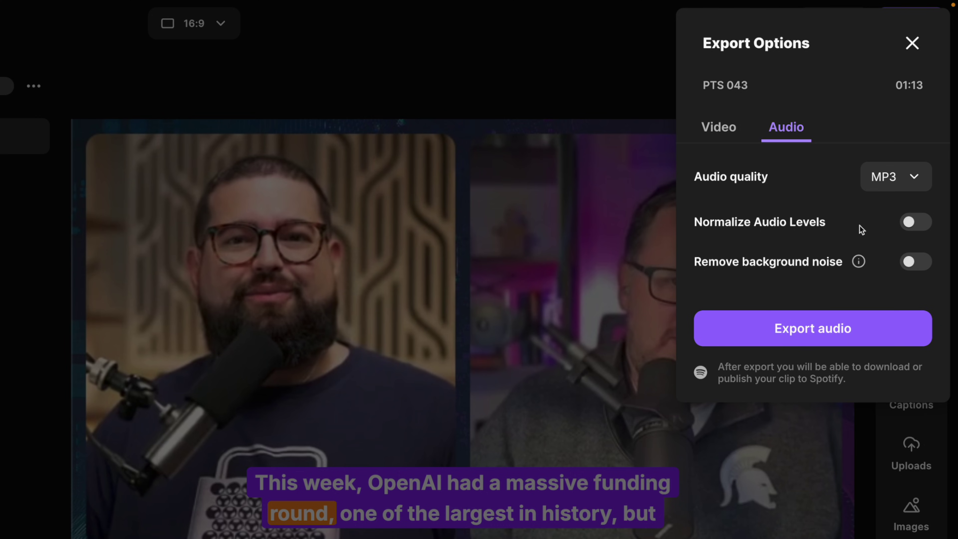
- Set the video quality to 2160p 4K and export the episode as video
left_click(720, 129)
left_click(883, 183)
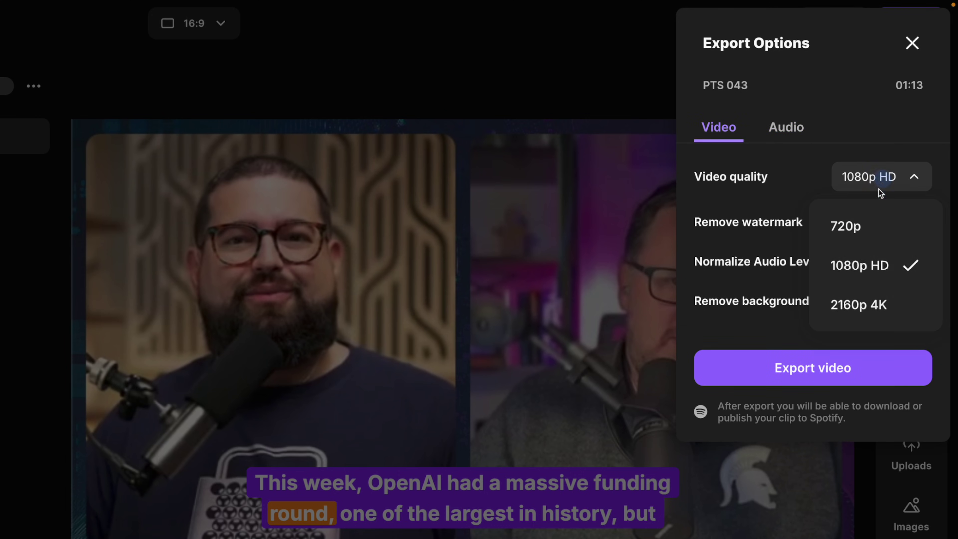
left_click(842, 302)
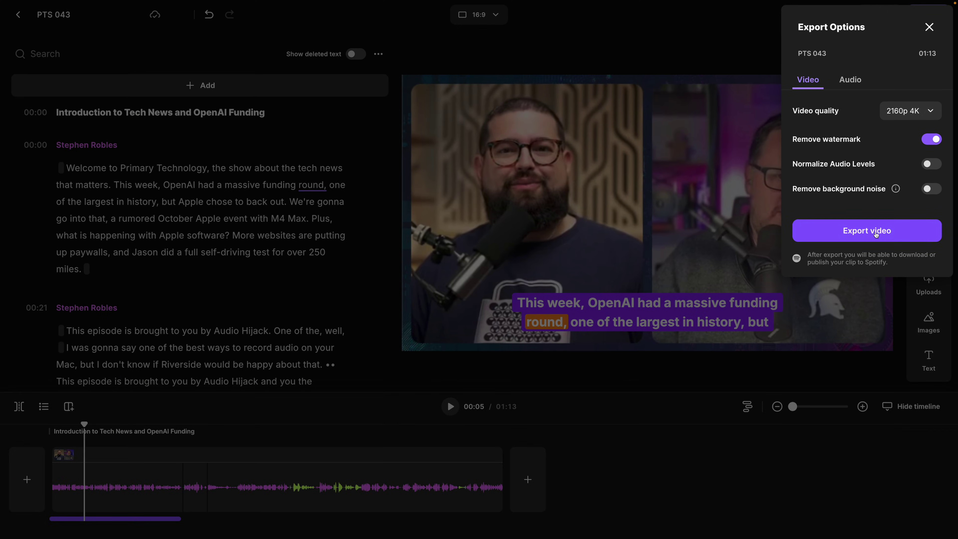
left_click(829, 375)
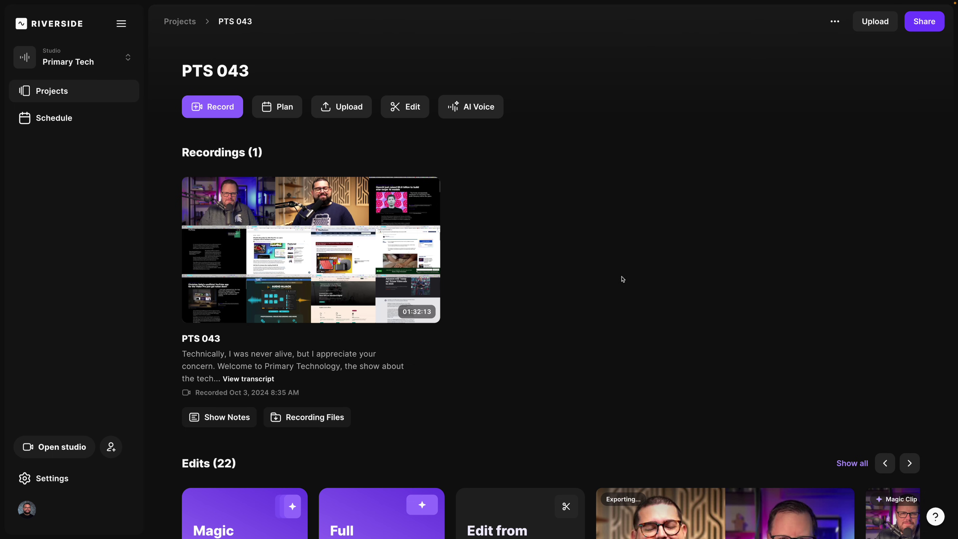
- Show all edits of the PTS 043 project and open the "Apple's AI Strategy" magic clip for editing
scroll(622, 279, "down", 5)
scroll(625, 279, "down", 1)
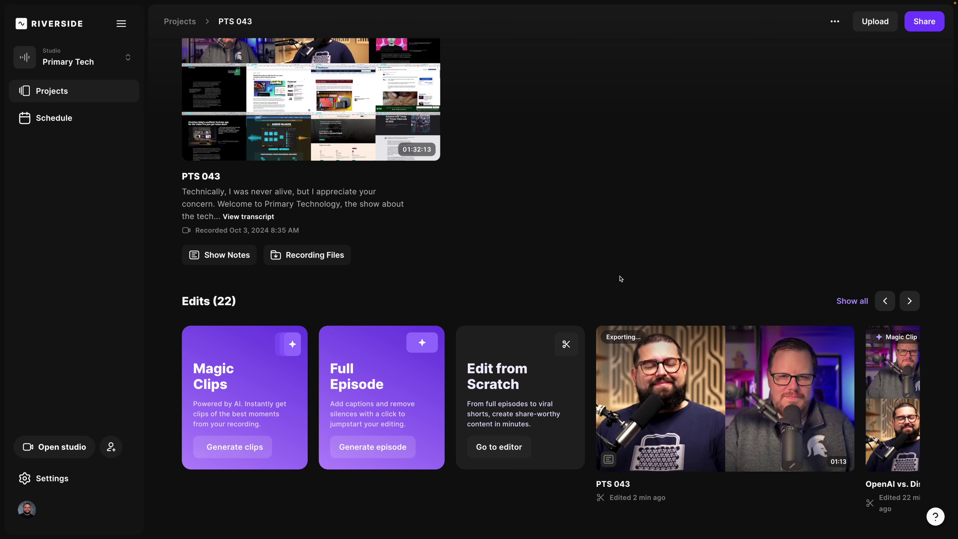
left_click(849, 301)
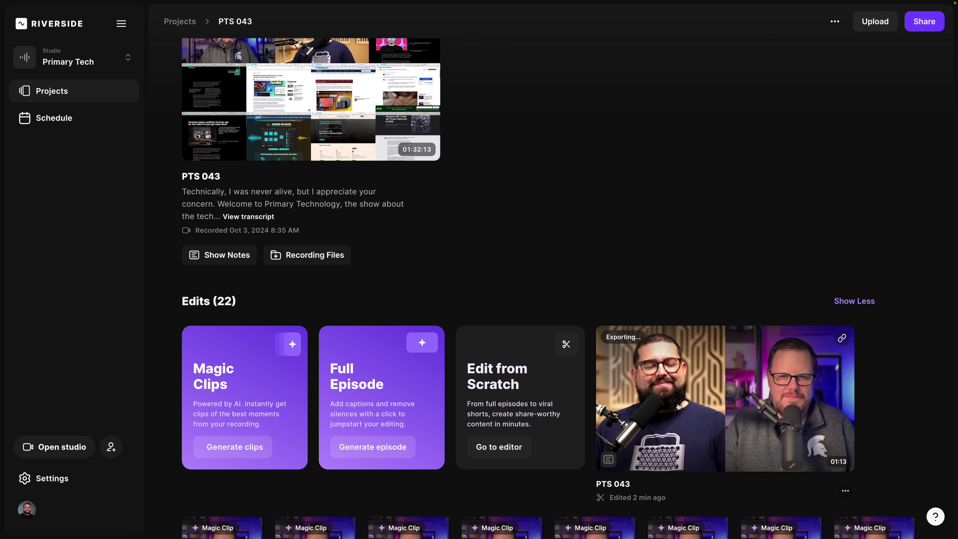
scroll(678, 406, "down", 10)
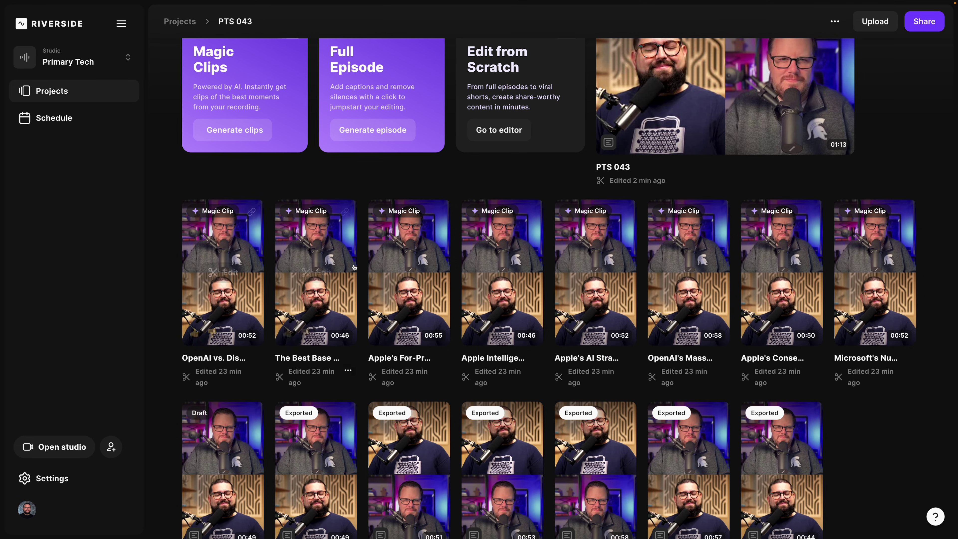
scroll(237, 185, "up", 1)
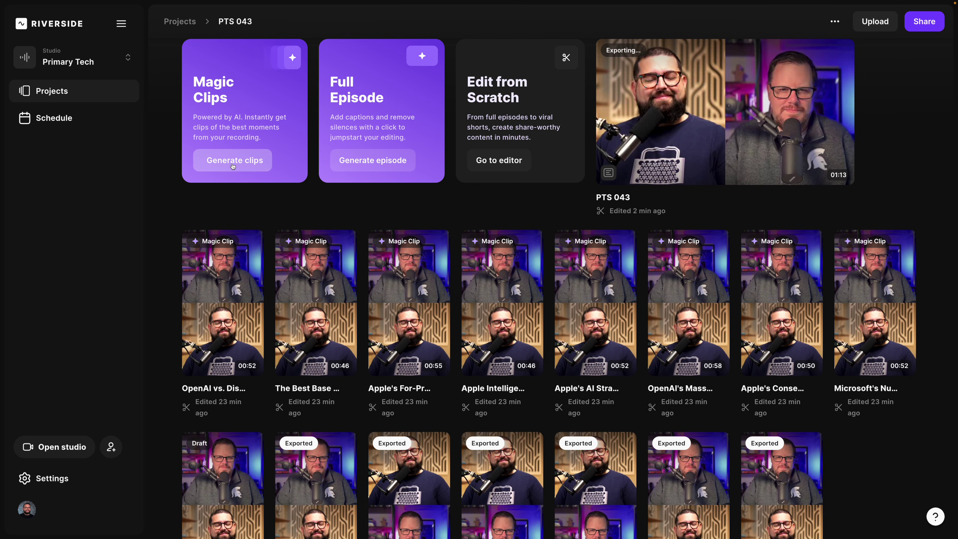
scroll(566, 283, "down", 1)
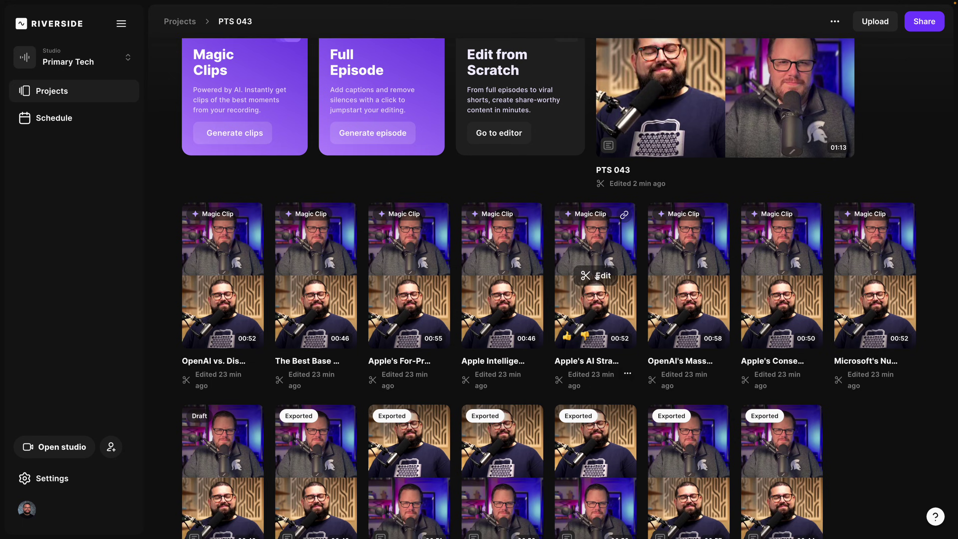
left_click(597, 276)
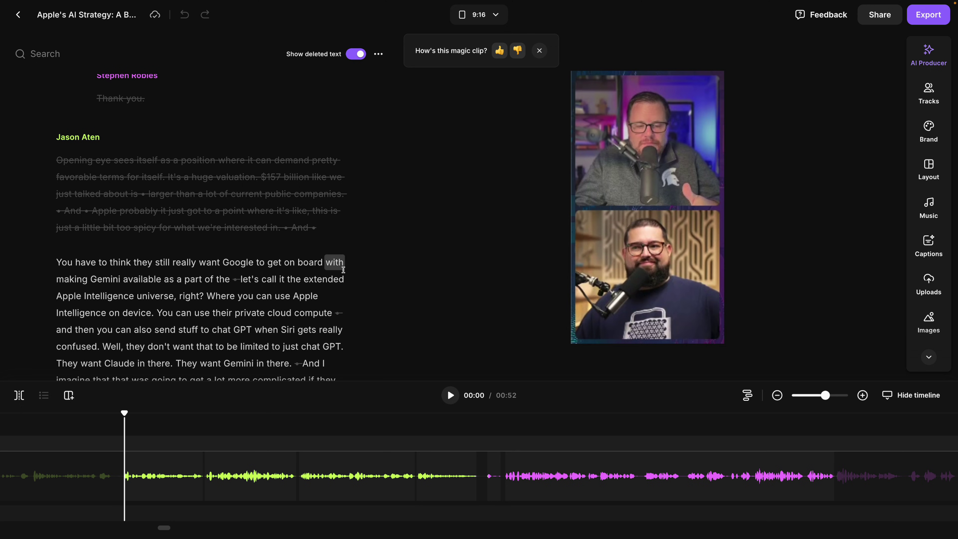
- Reorder the clip's tracks so the host appears above the guest in the vertical layout
left_click(929, 94)
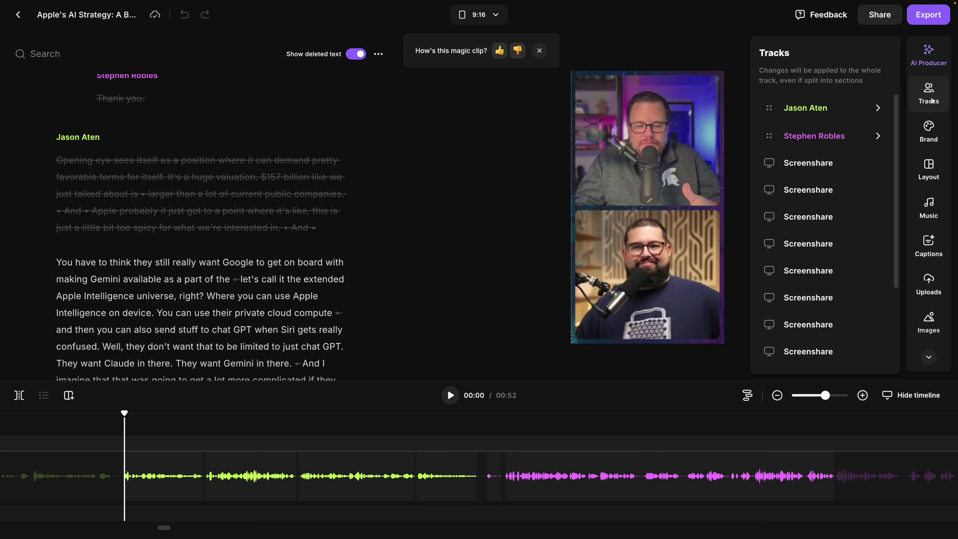
left_click_drag(769, 132, 768, 108)
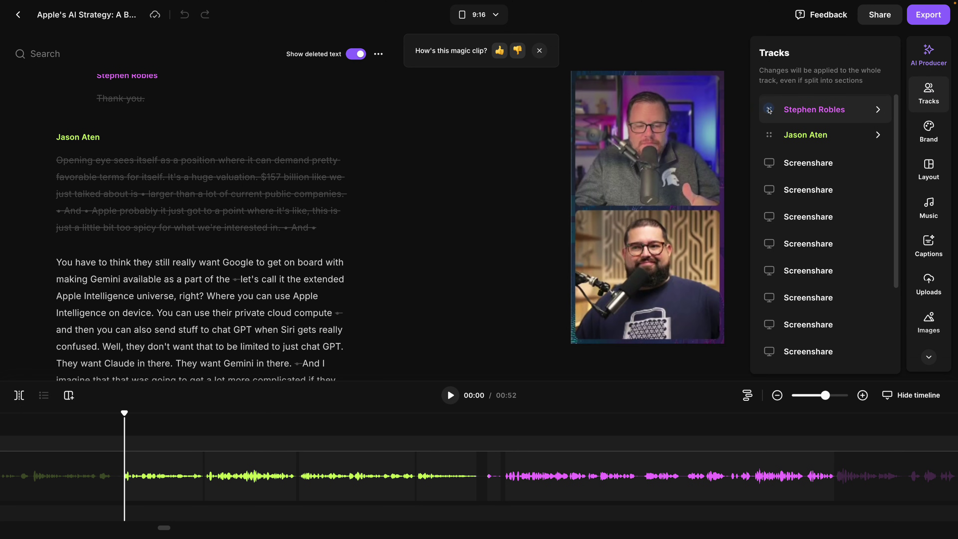
left_click(629, 235)
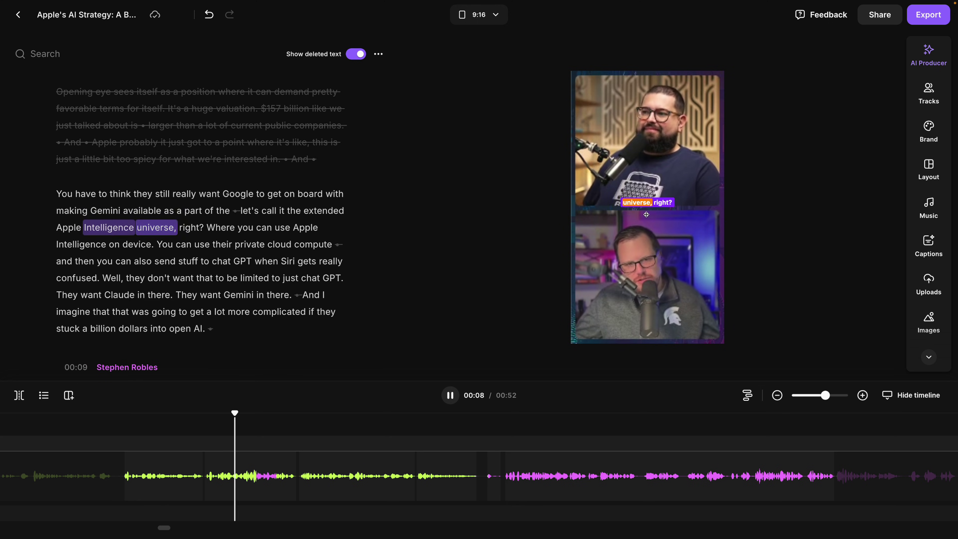
- Set the clip's captions to a maximum of 2 lines, enlarge their font size, and play back the result
left_click(449, 396)
left_click(639, 206)
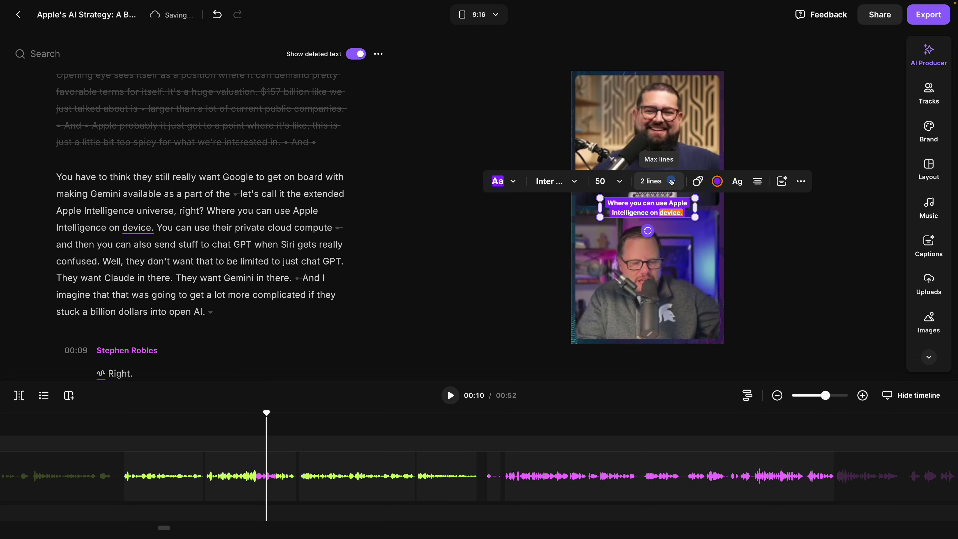
left_click(672, 182)
left_click(611, 180)
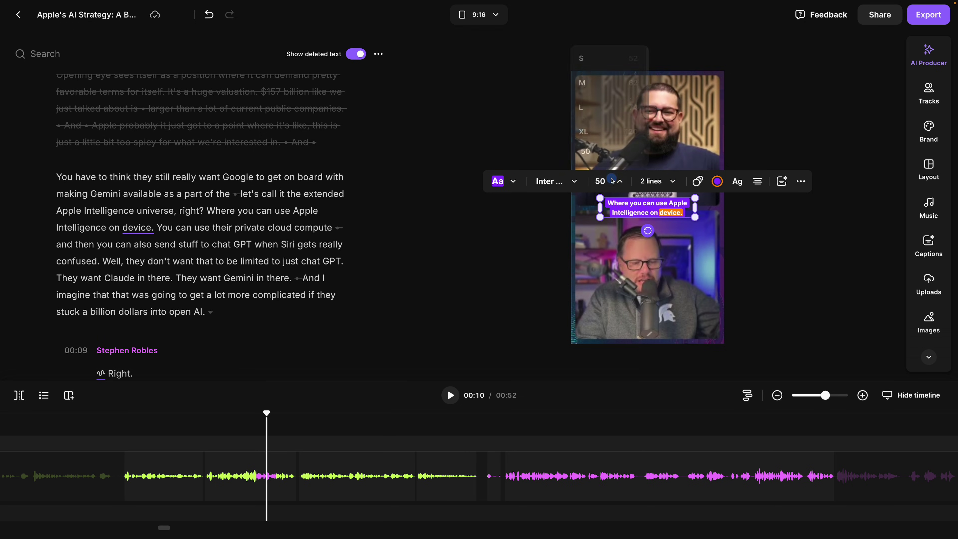
left_click(604, 100)
left_click(761, 231)
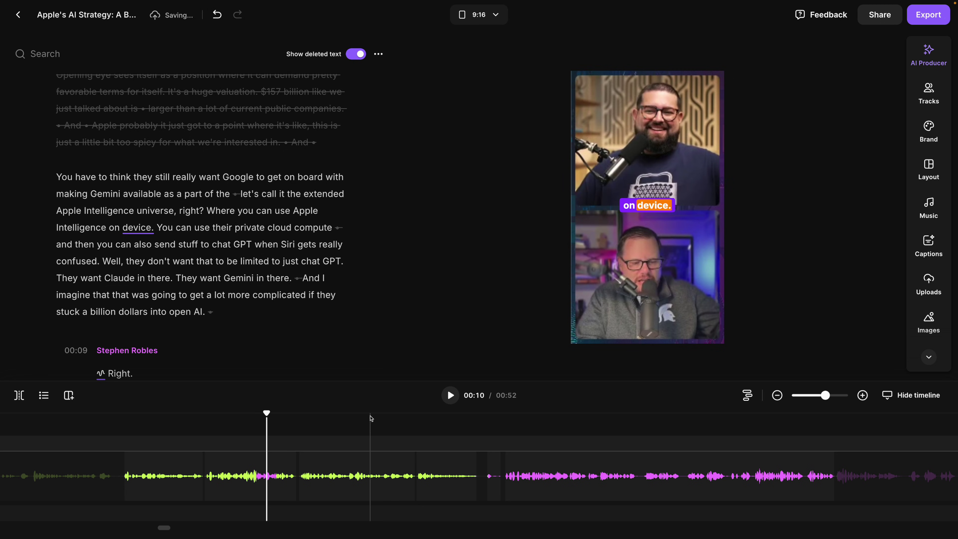
left_click(450, 395)
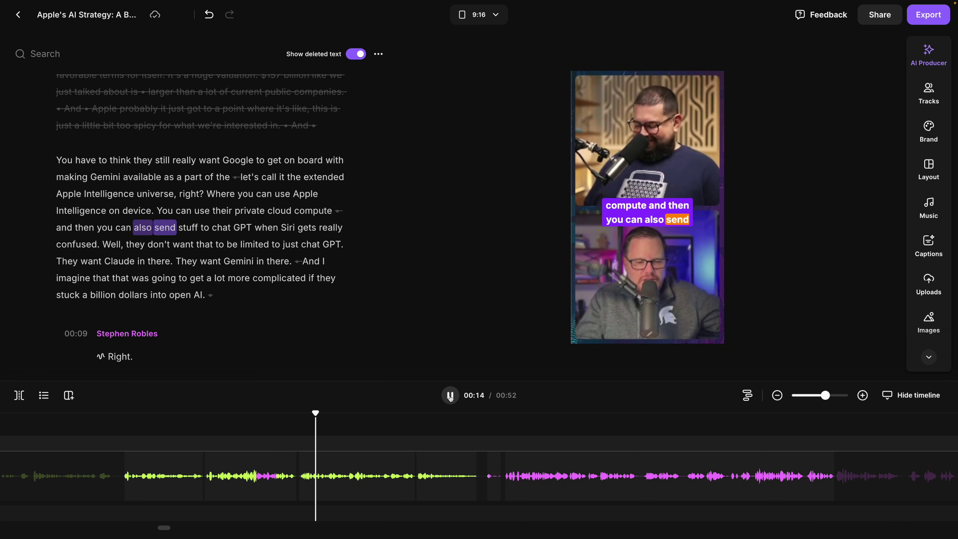
left_click(451, 395)
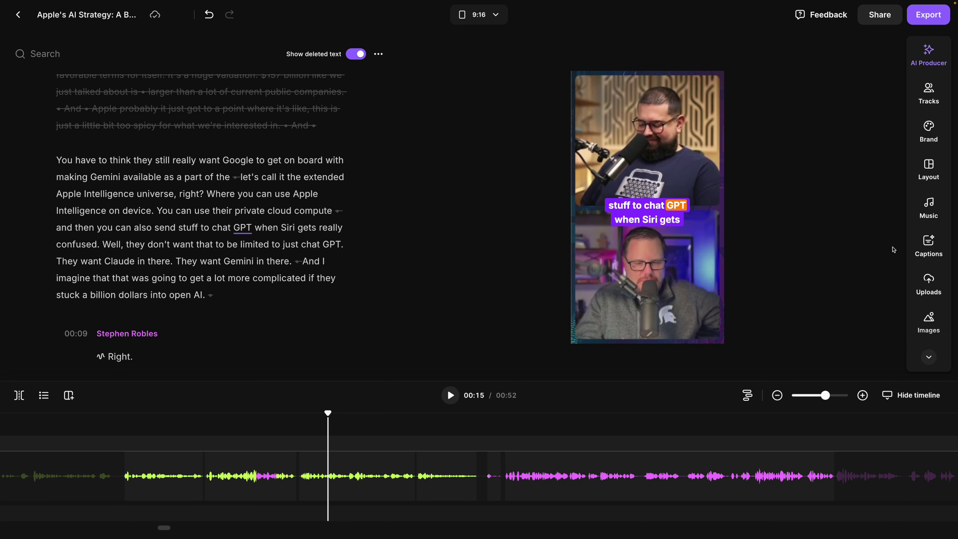
- Add the uploaded WWDC 24 image as an overlay at 00:15 and make it fill the whole vertical video
left_click(931, 319)
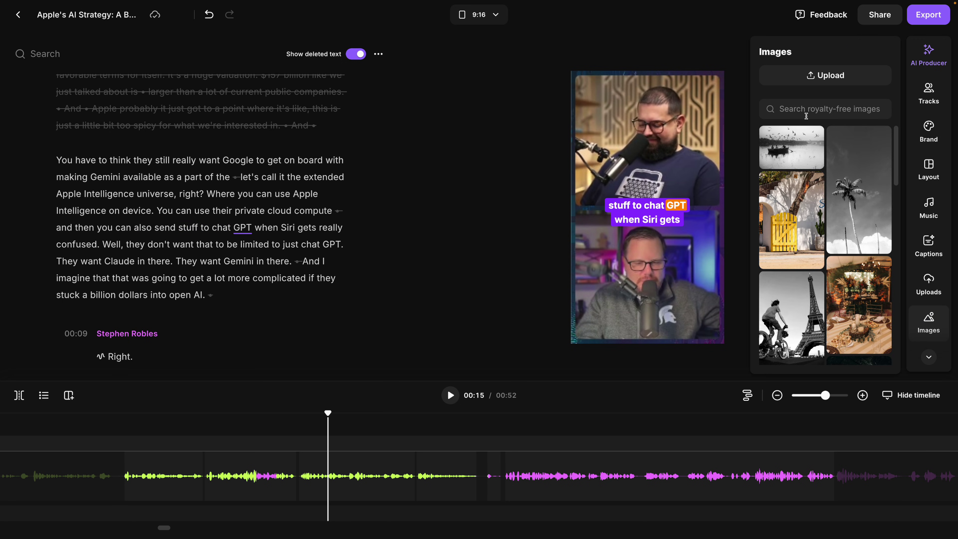
left_click(929, 283)
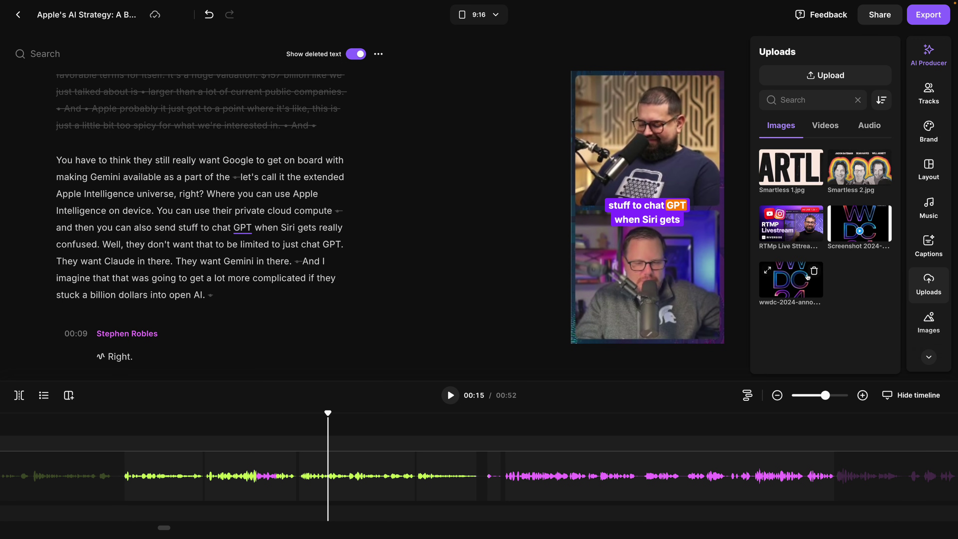
left_click(778, 292)
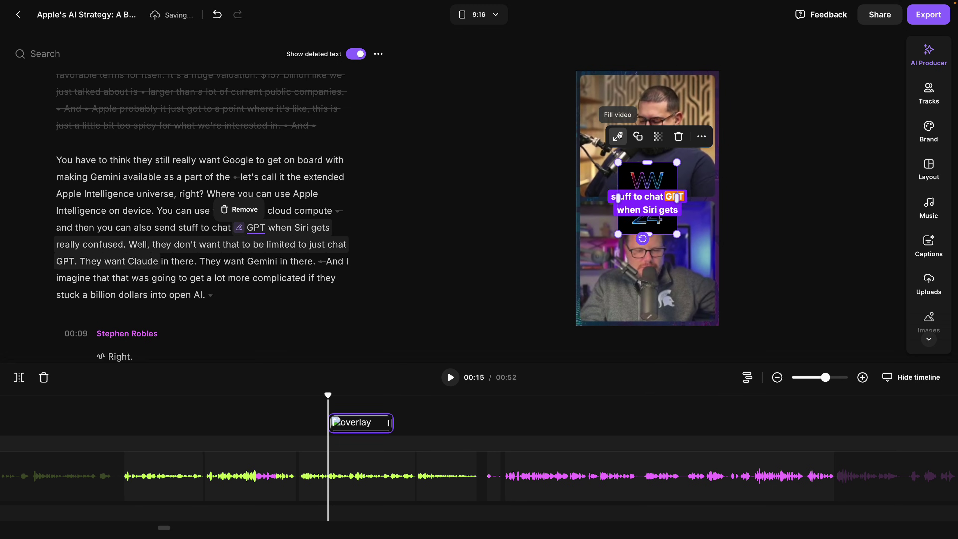
left_click(619, 136)
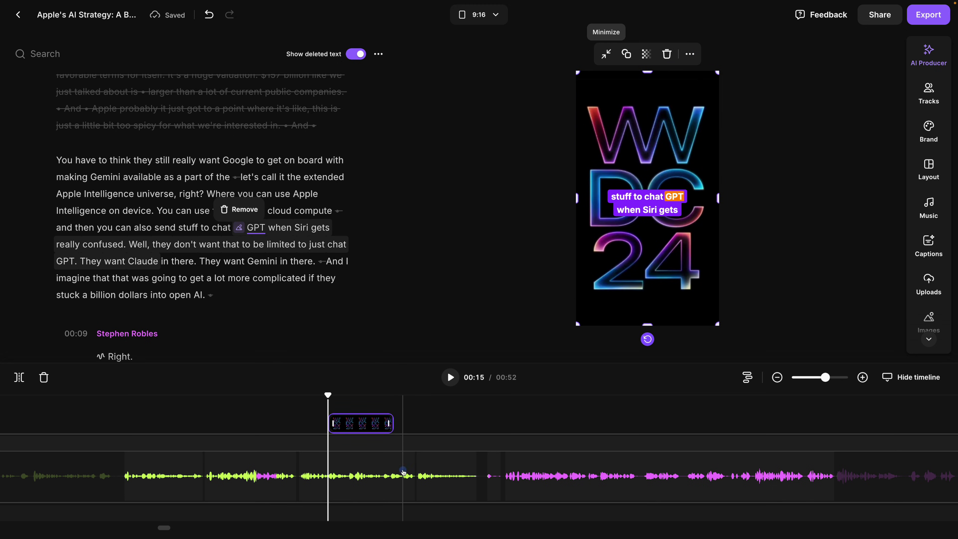
- Play the clip from about 00:20, beyond the image overlay, and review the AI Producer tools available for it
left_click(403, 473)
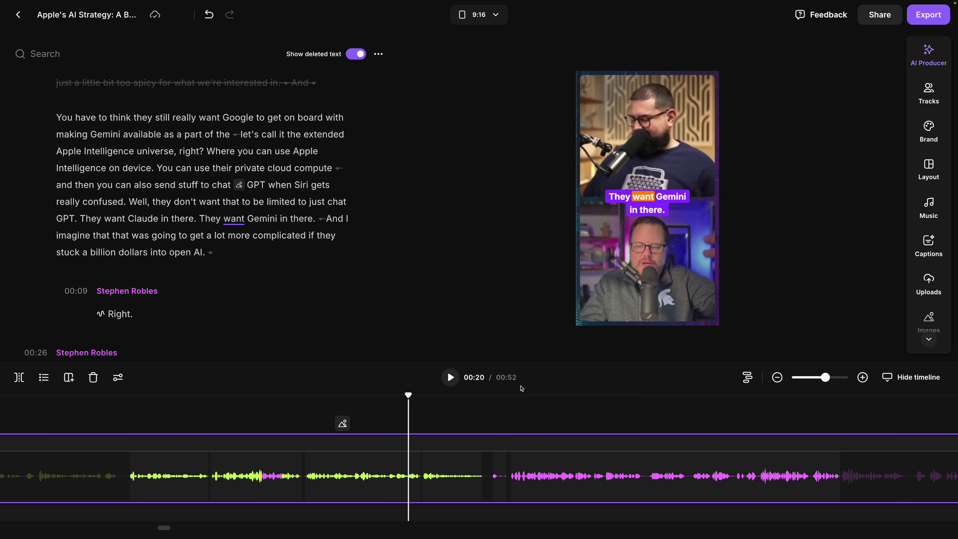
key("space")
left_click(922, 57)
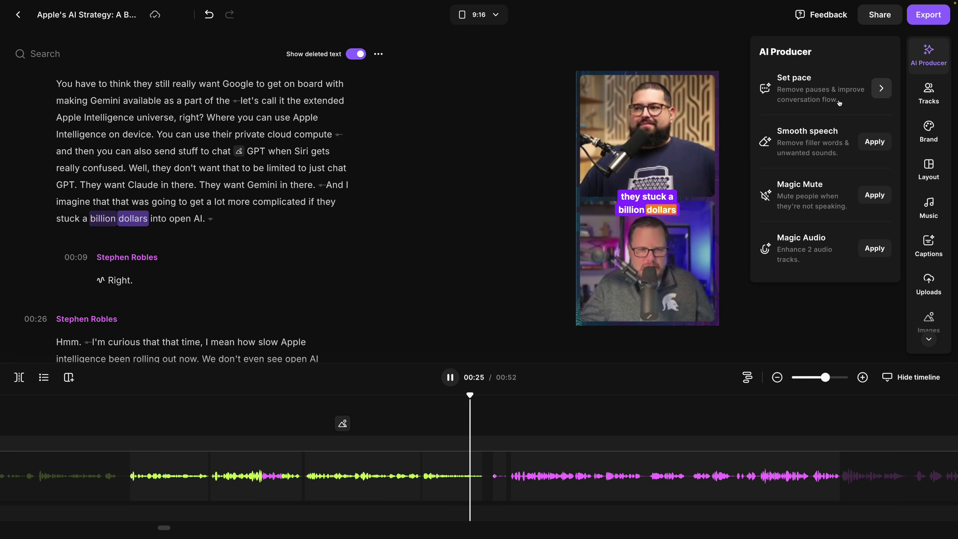
left_click(451, 377)
left_click(451, 377)
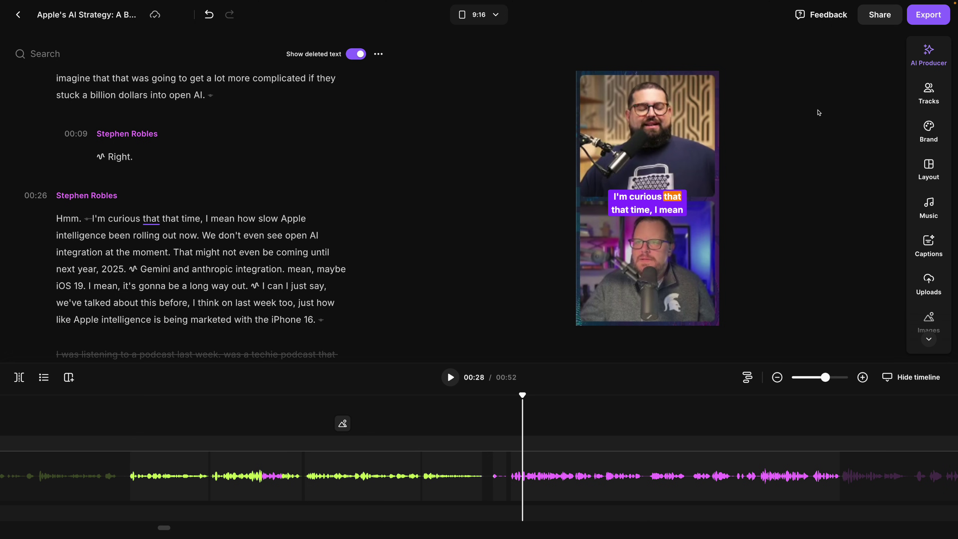
- Review the clip's video export options, and close them without exporting
left_click(925, 17)
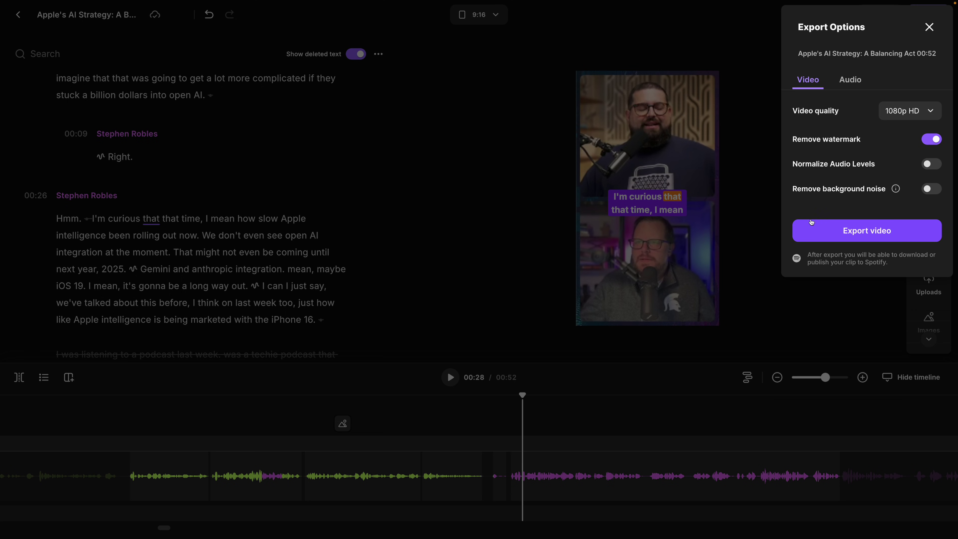
left_click(756, 207)
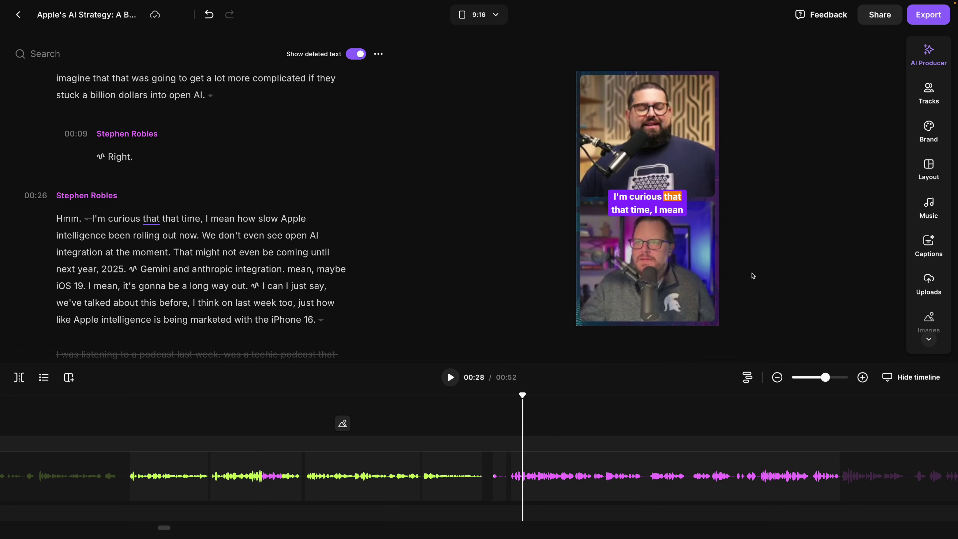